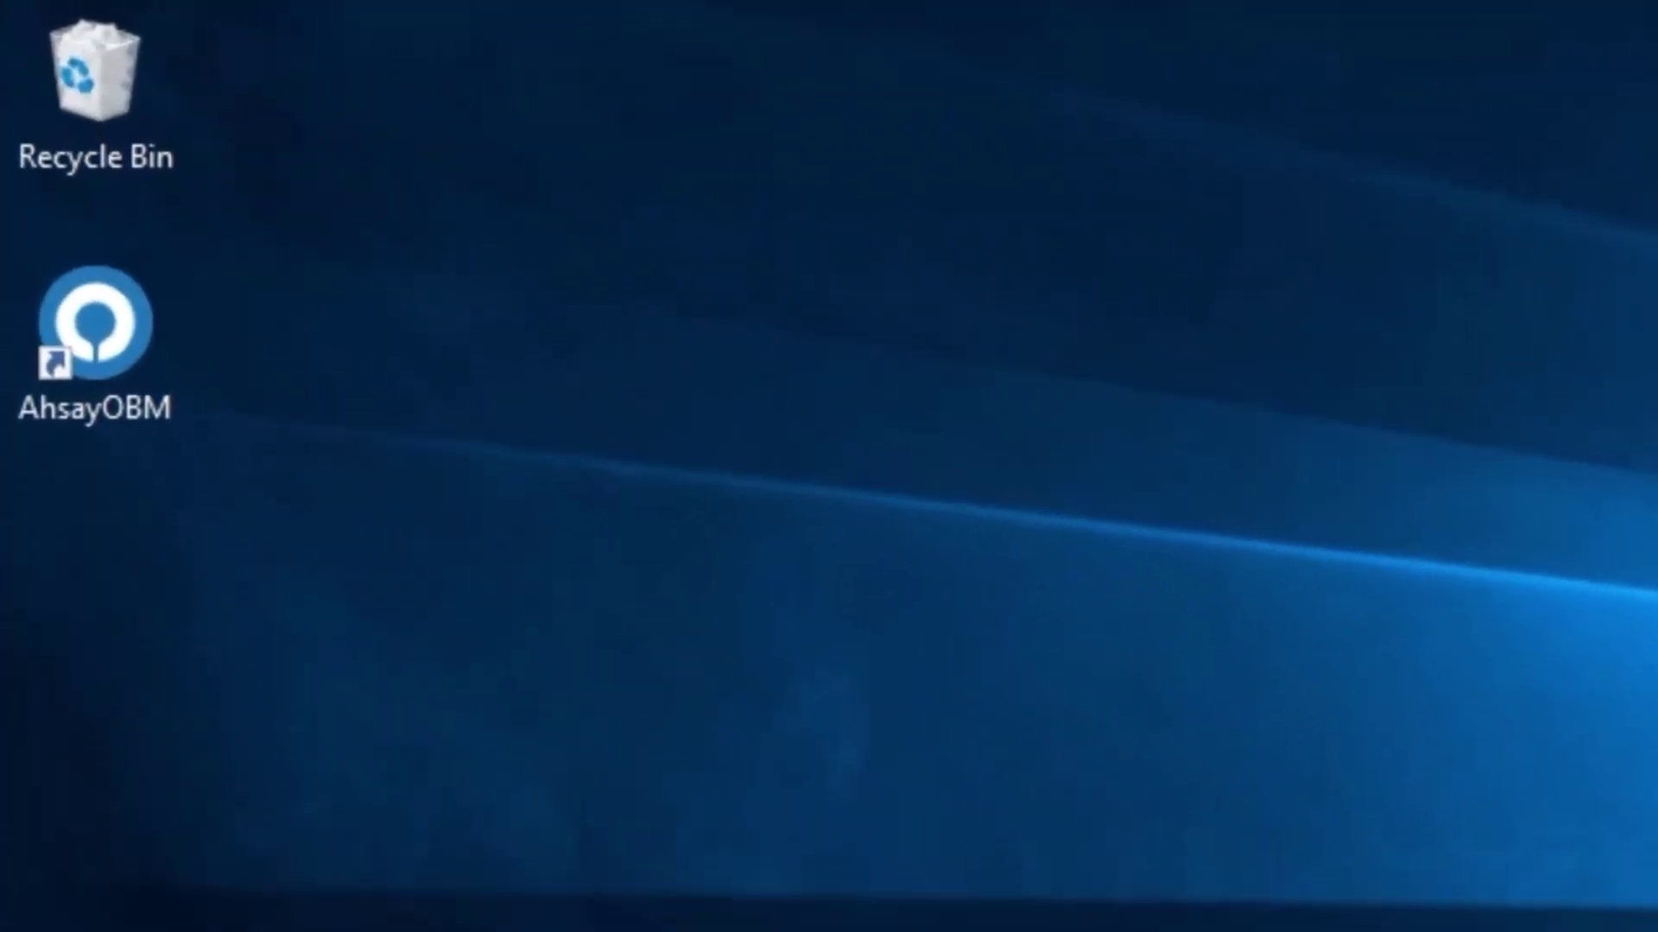
# - Launch AhsayOBM from the desktop and log in with the user's name and password
pyautogui.click(117, 313)
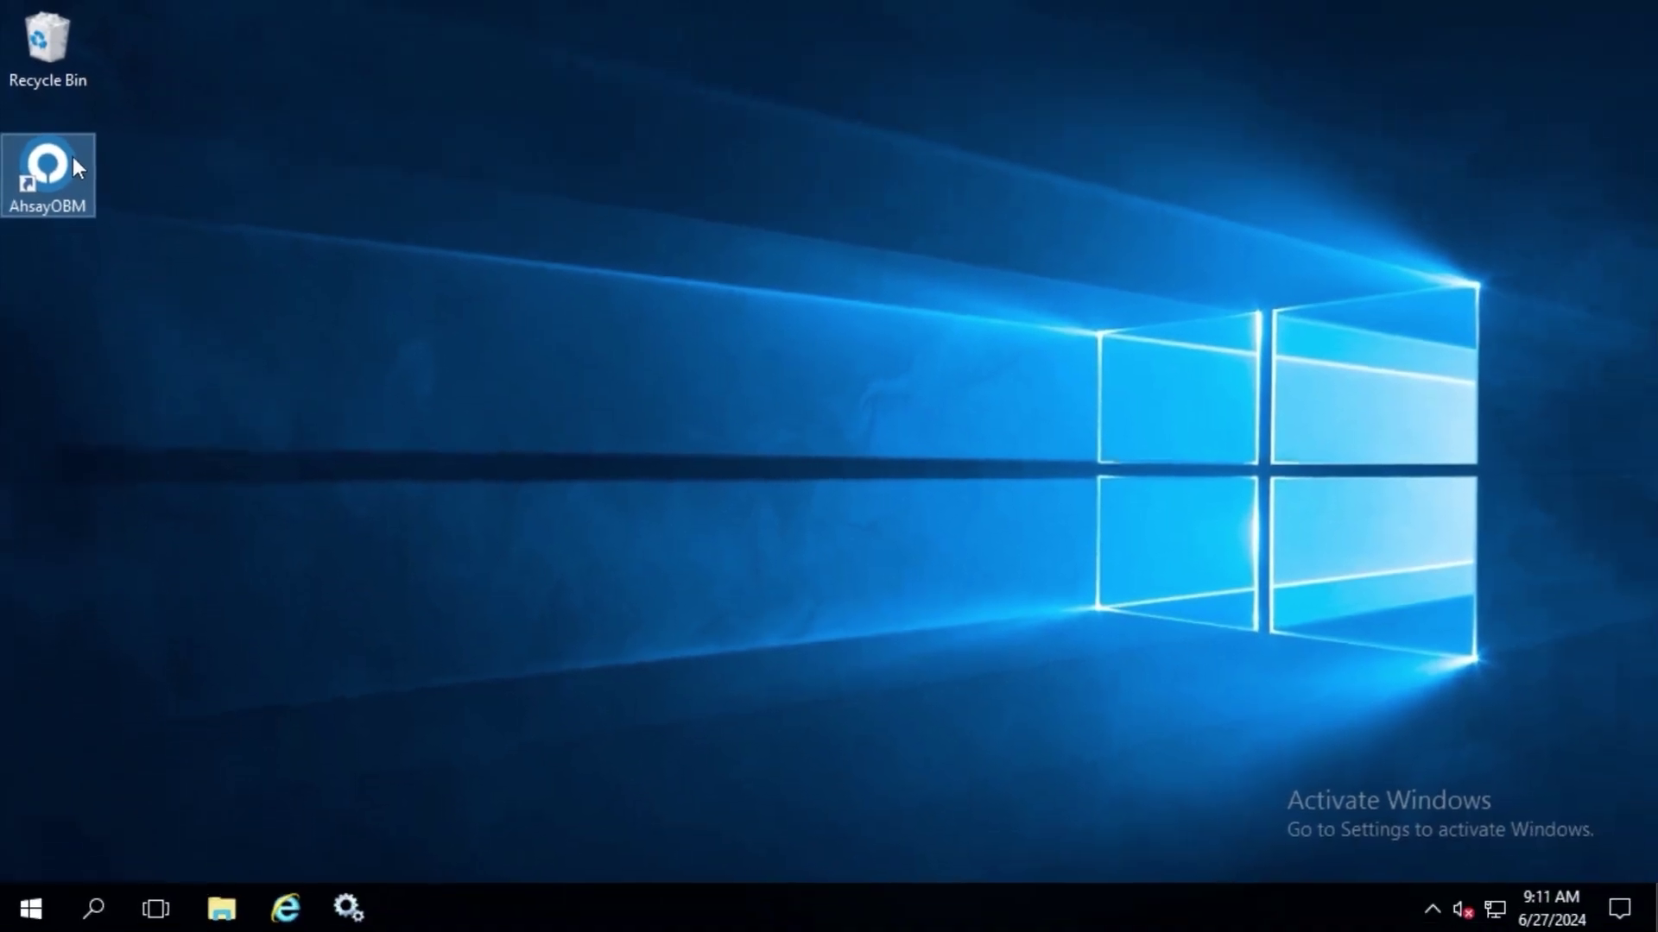
pyautogui.doubleClick(73, 157)
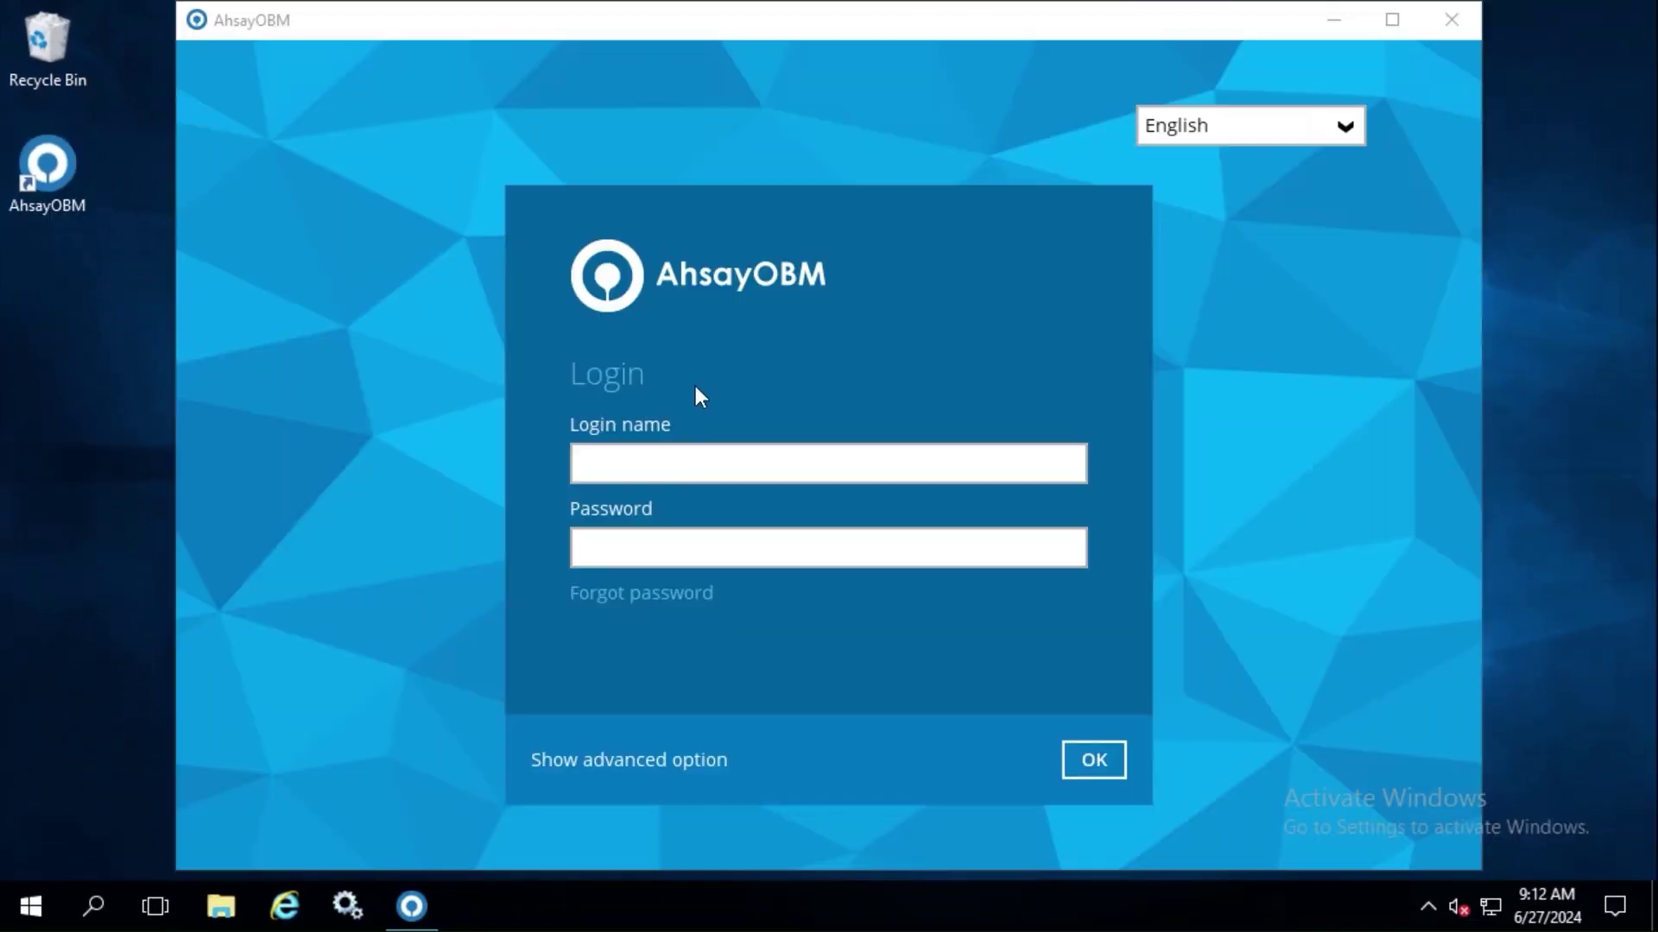
pyautogui.click(706, 462)
pyautogui.write('test.ahsay')
pyautogui.press('Tab')
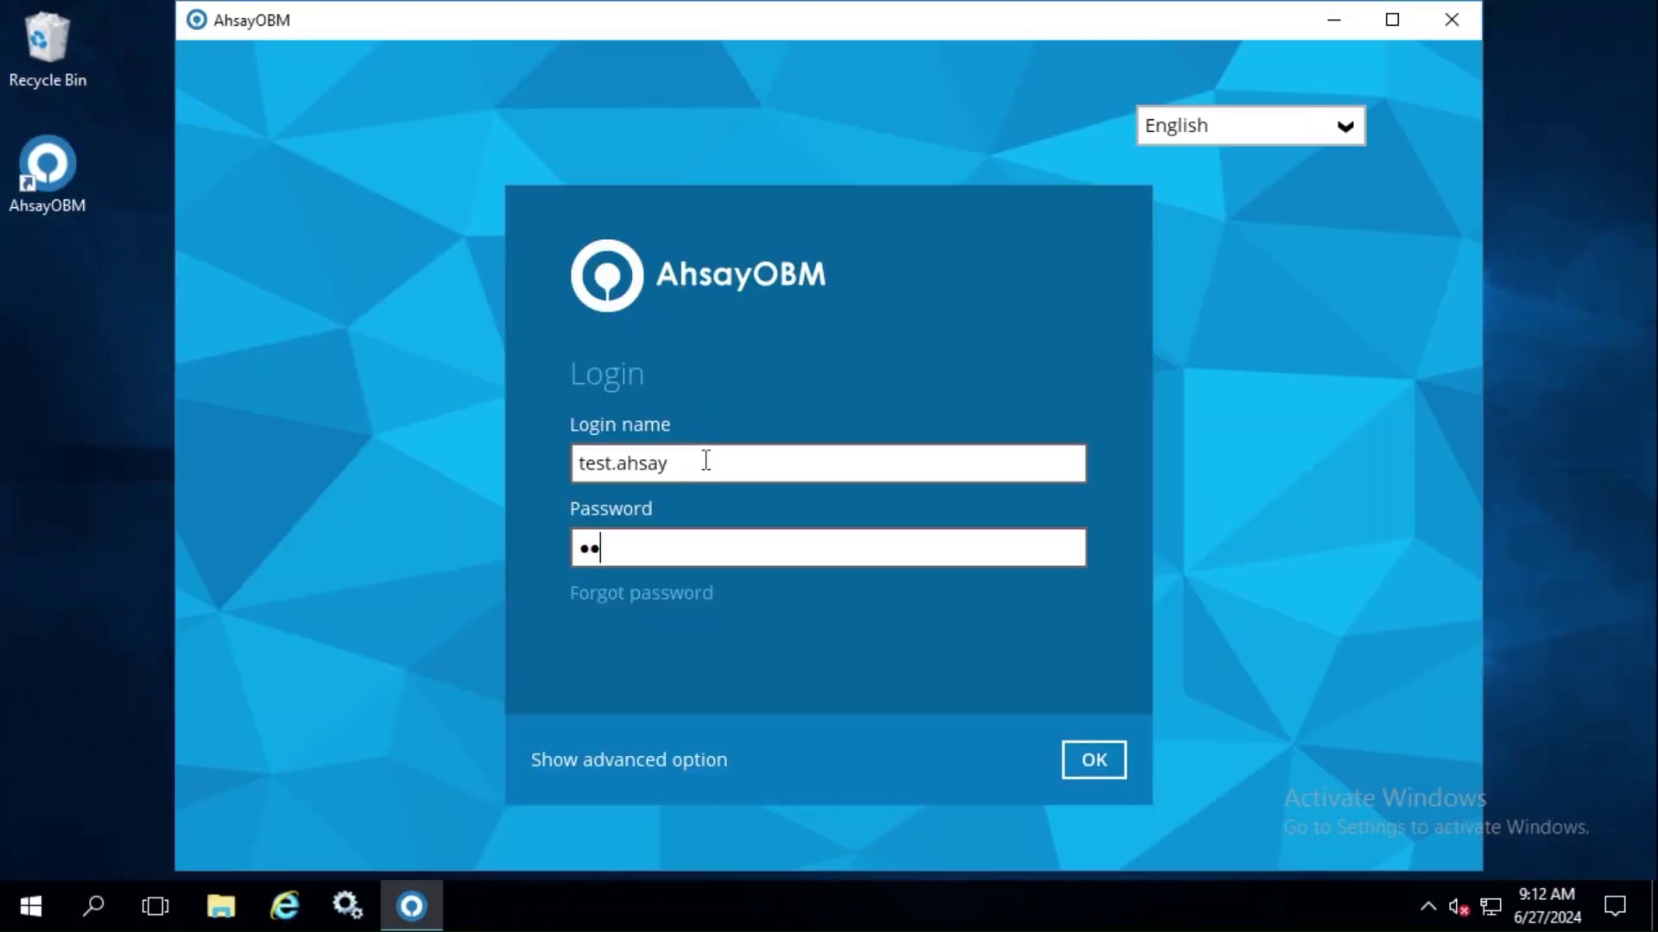
pyautogui.write('******')
pyautogui.click(1094, 760)
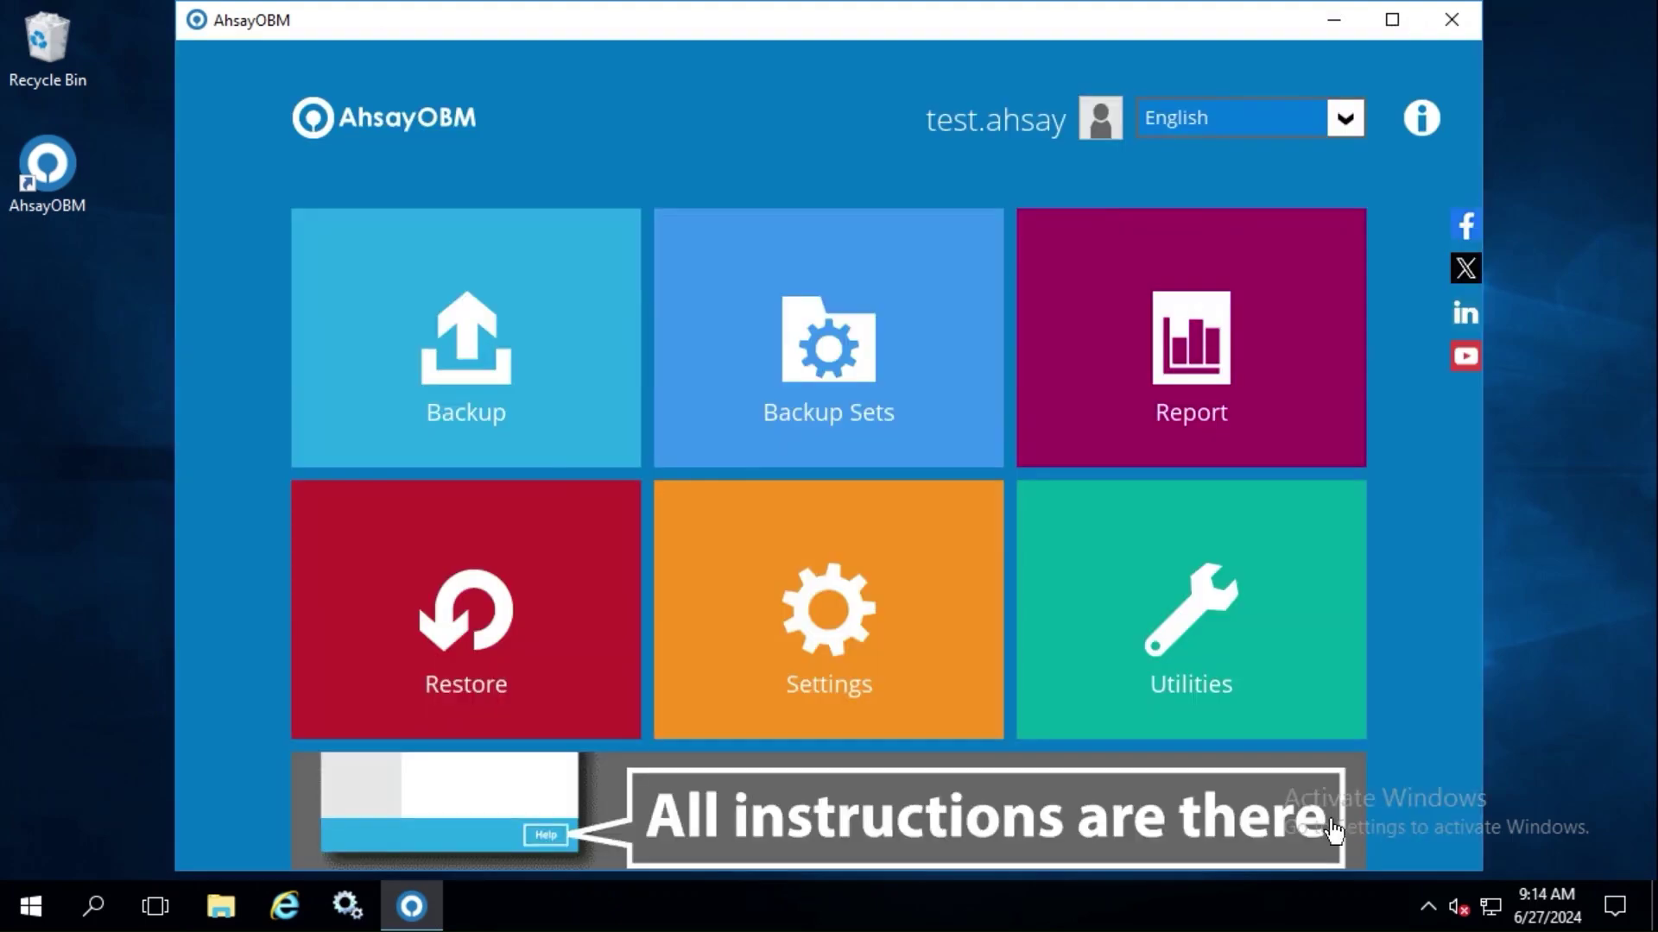
# - Create a new backup set named 'MariaDB Set' with type MariaDB Backup
pyautogui.click(921, 343)
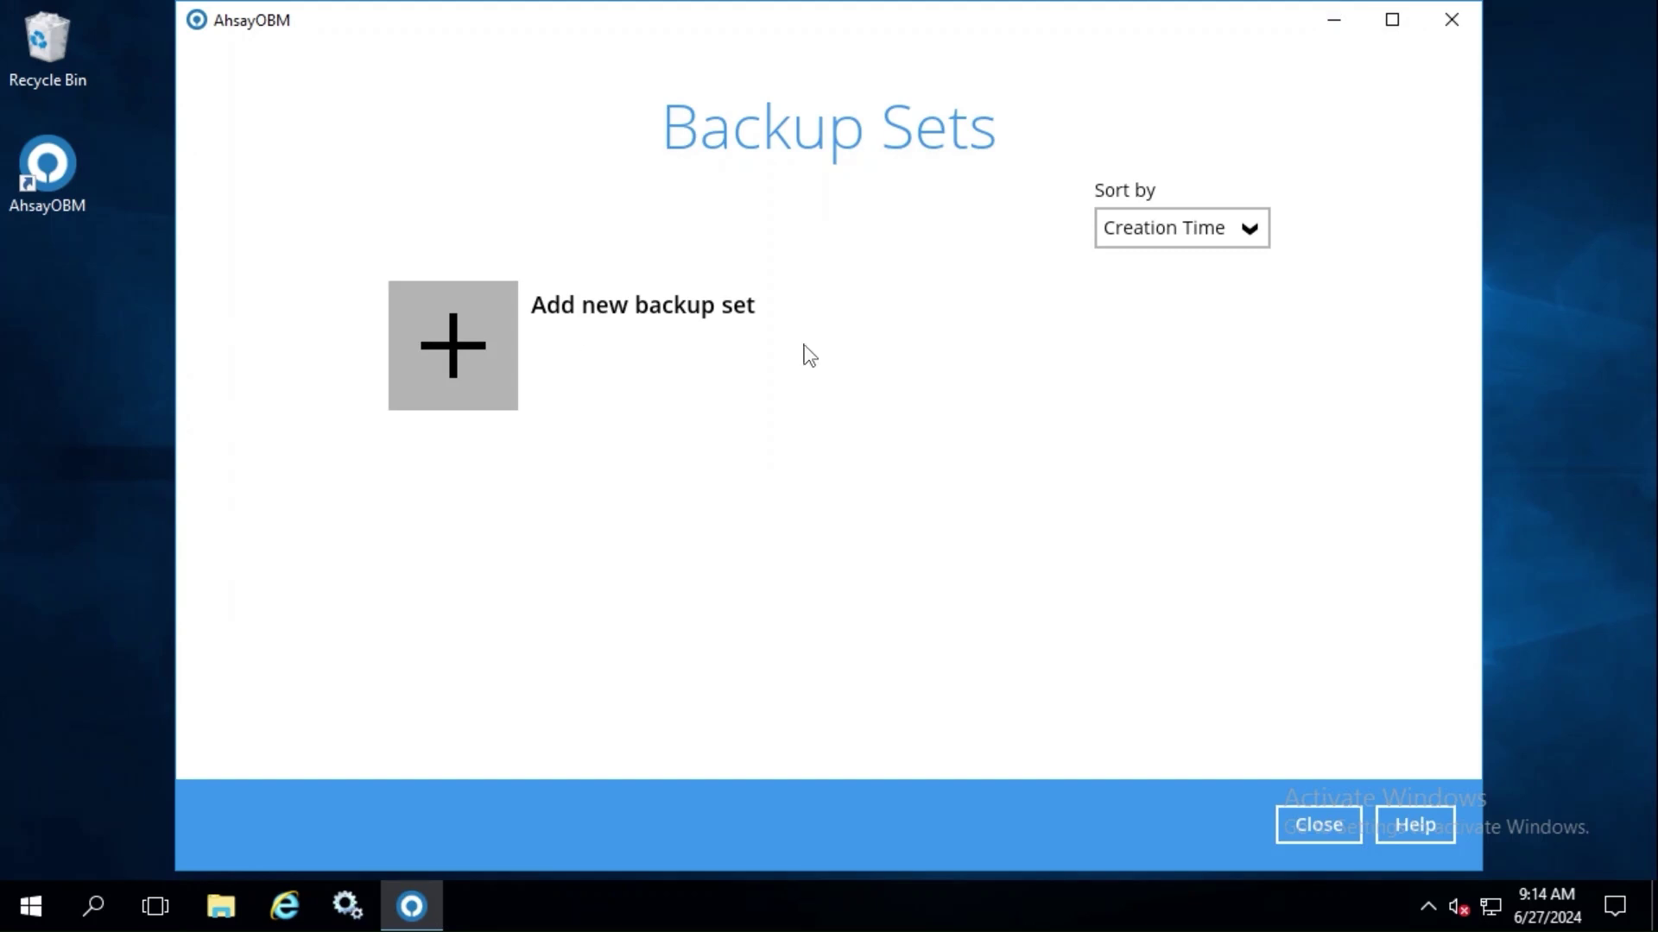
pyautogui.click(460, 341)
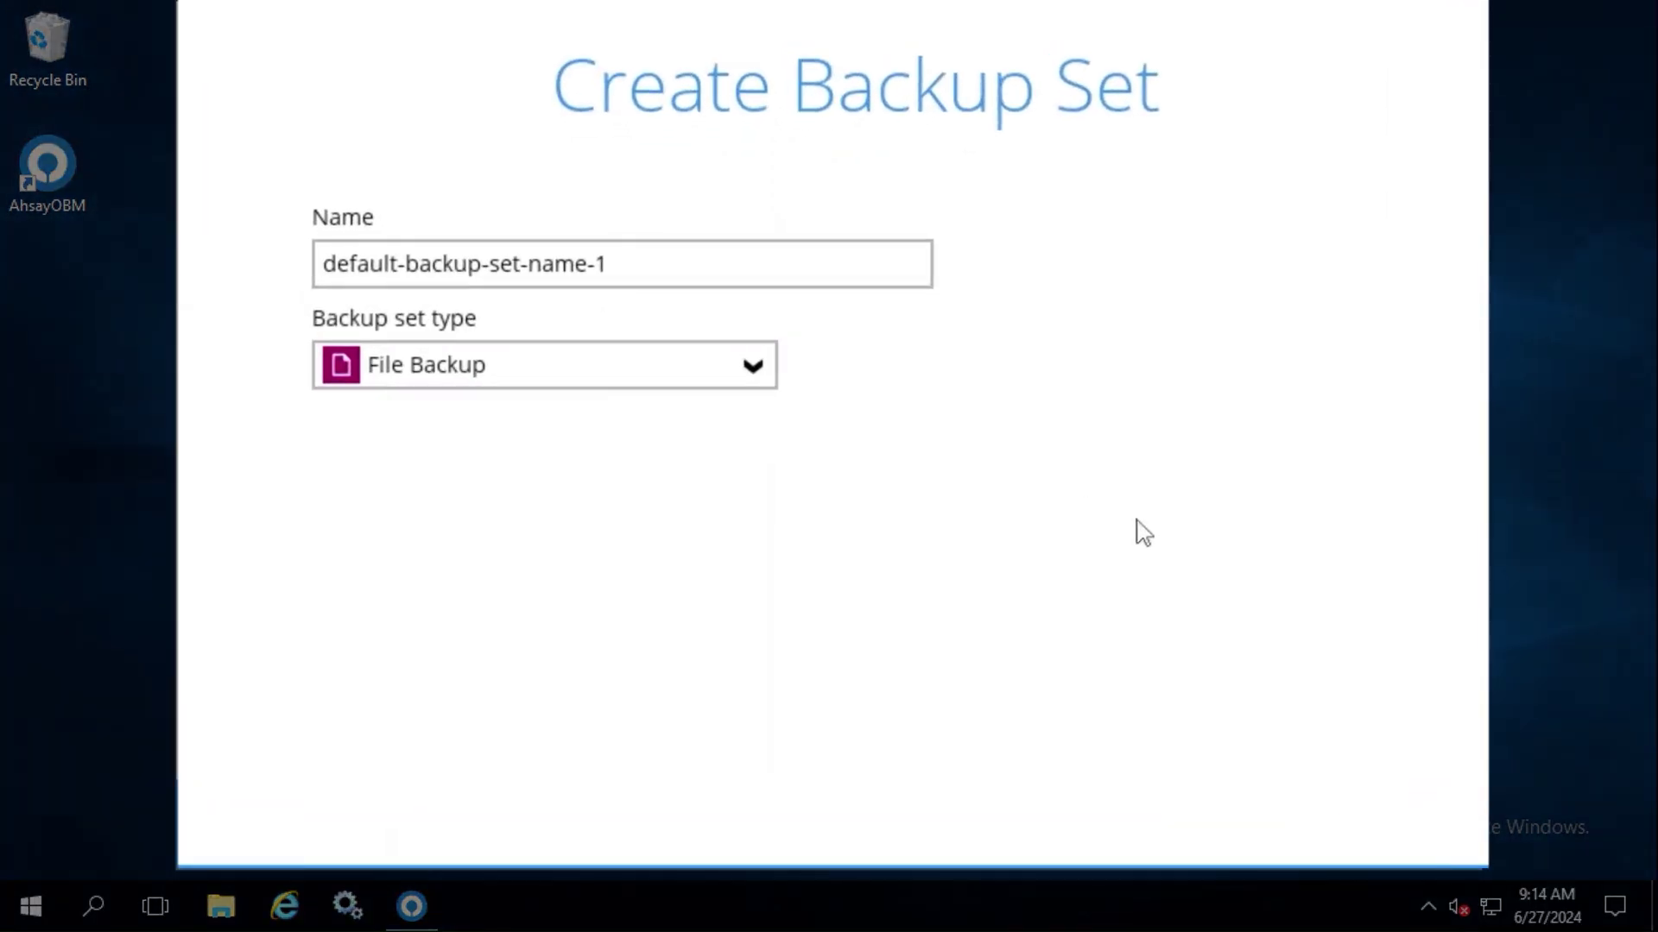
pyautogui.click(774, 263)
pyautogui.hotkey('ctrl', 'a')
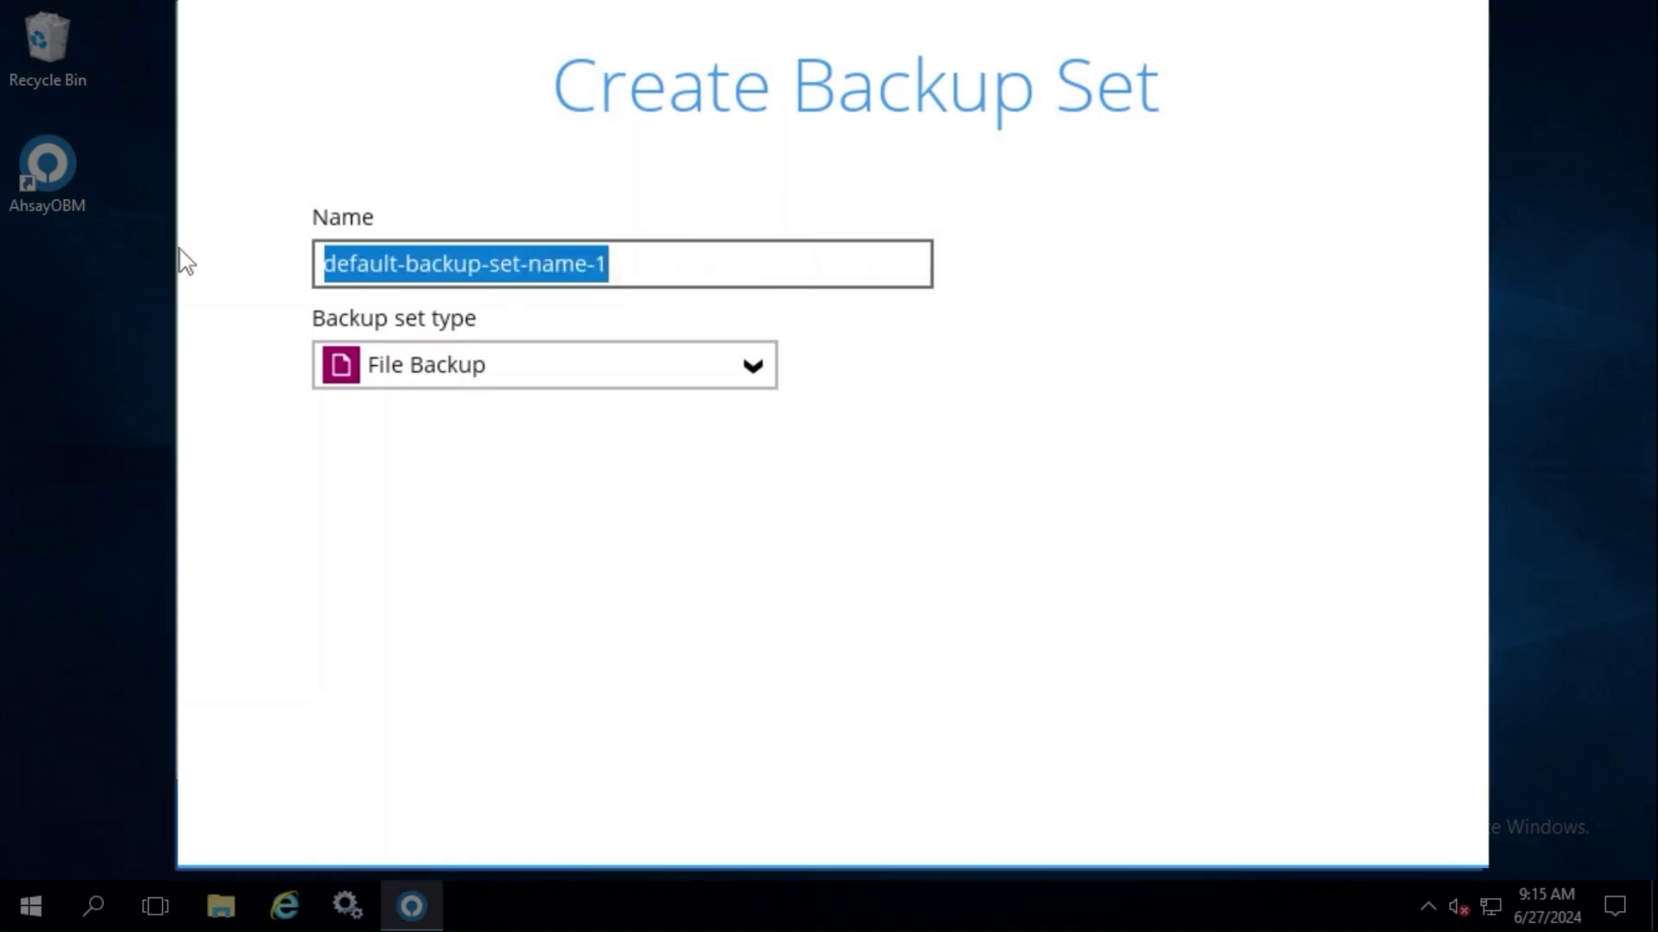
pyautogui.write('MariaDB Set')
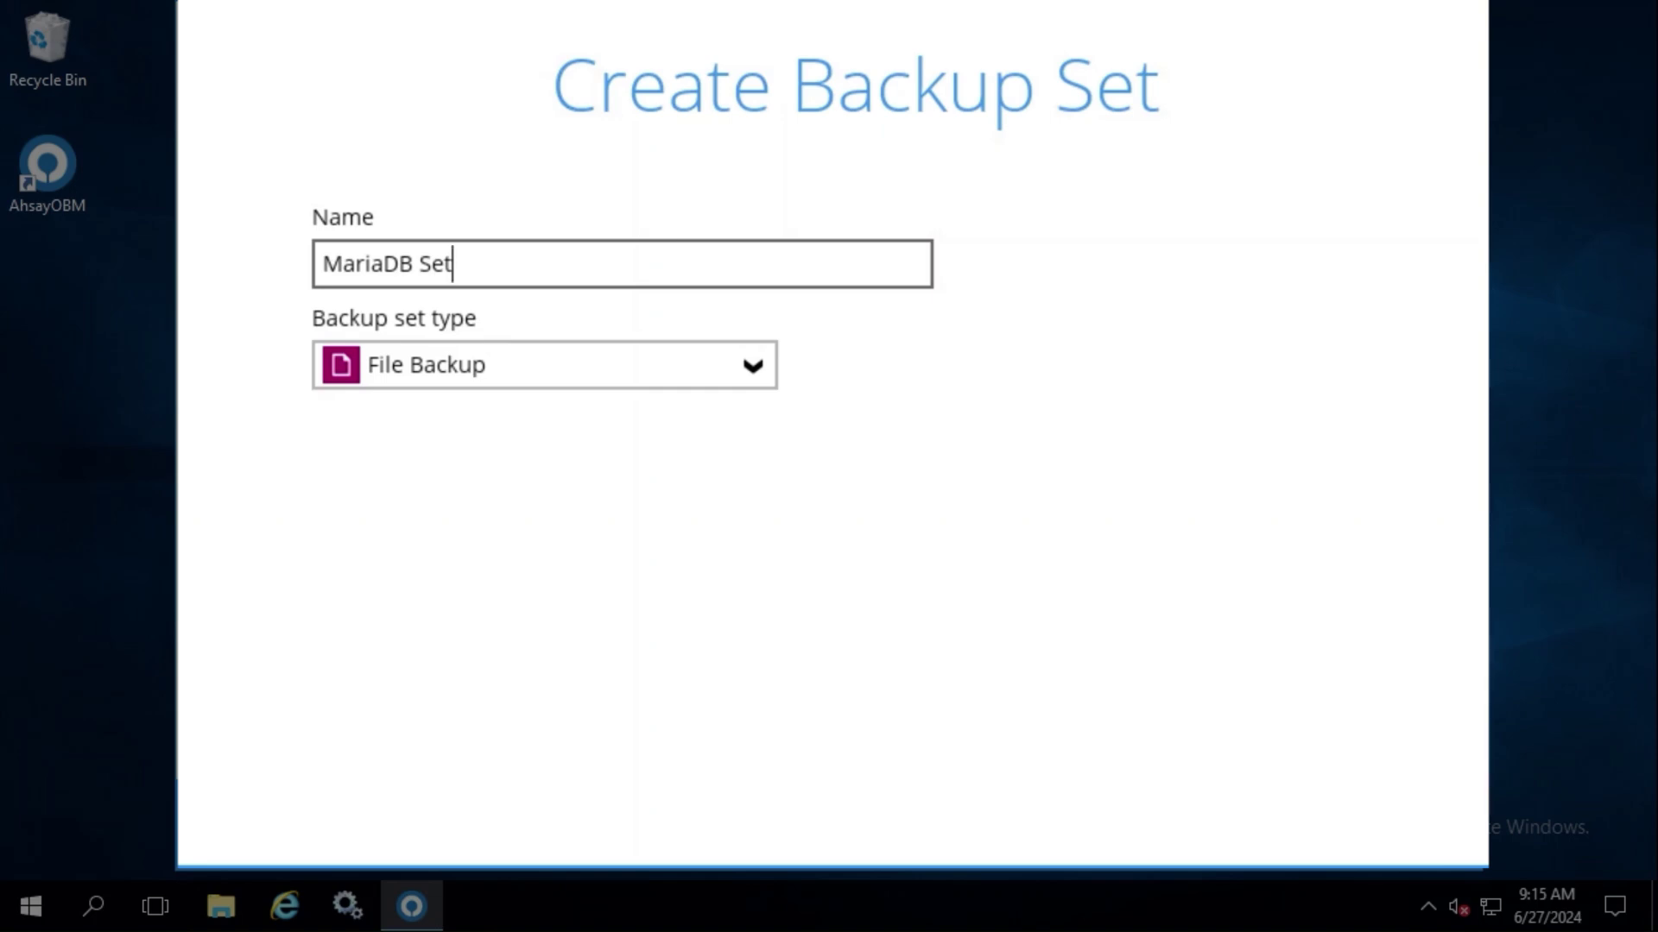
pyautogui.click(759, 367)
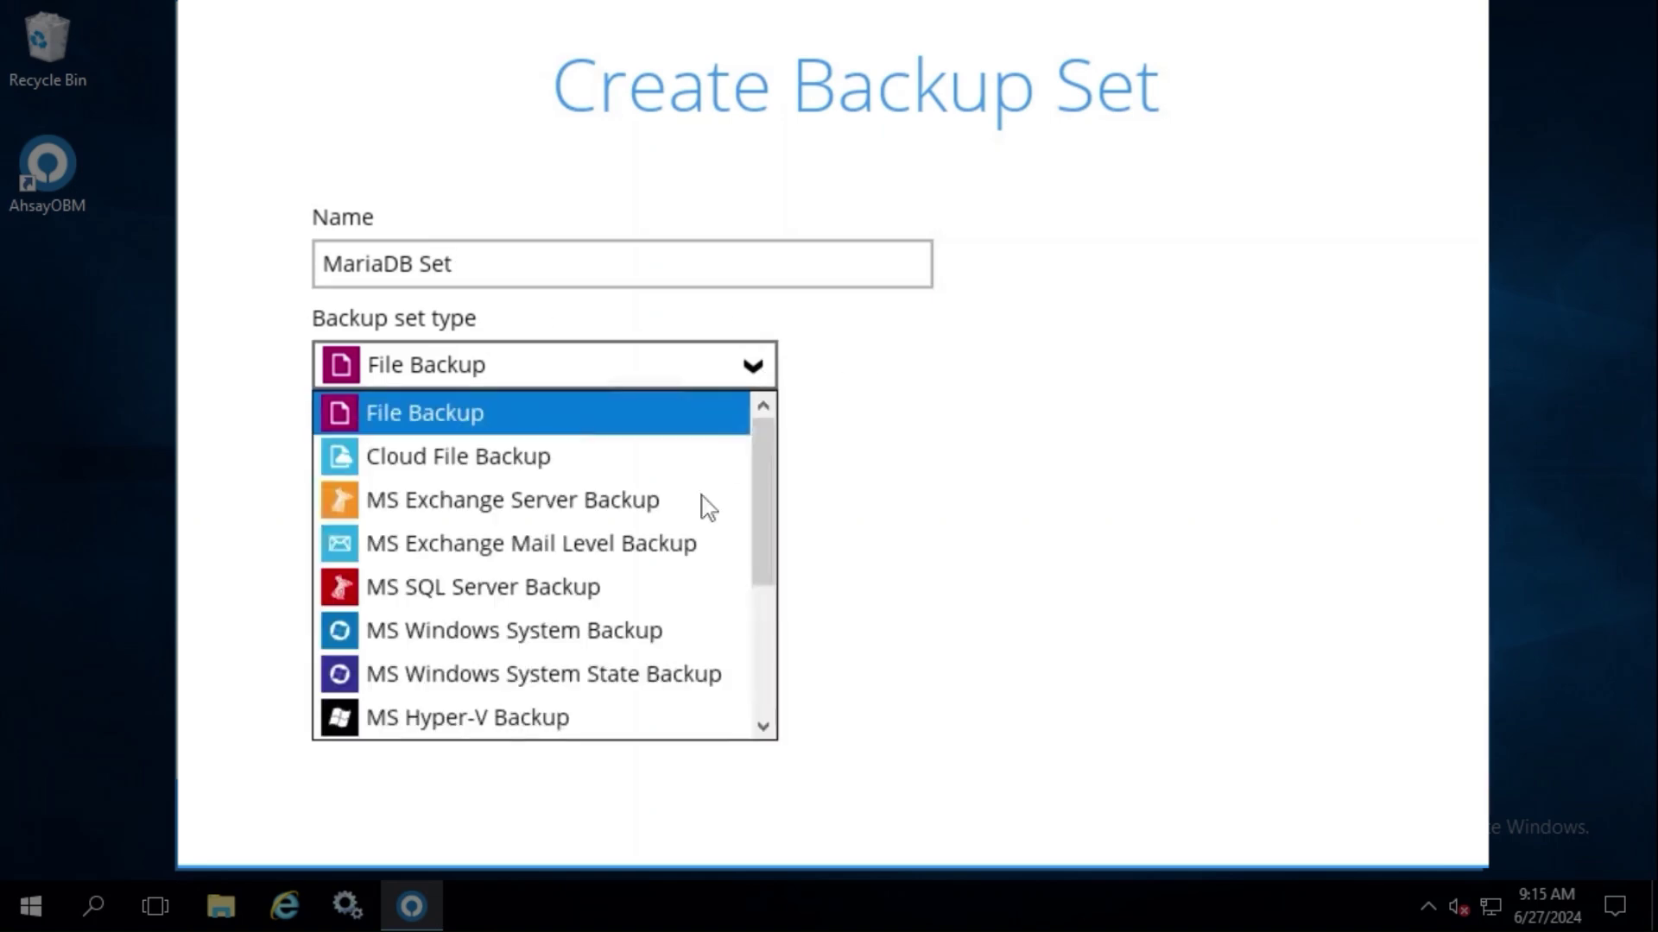
pyautogui.scroll(-2, 686, 518)
pyautogui.scroll(-1, 680, 524)
pyautogui.click(507, 537)
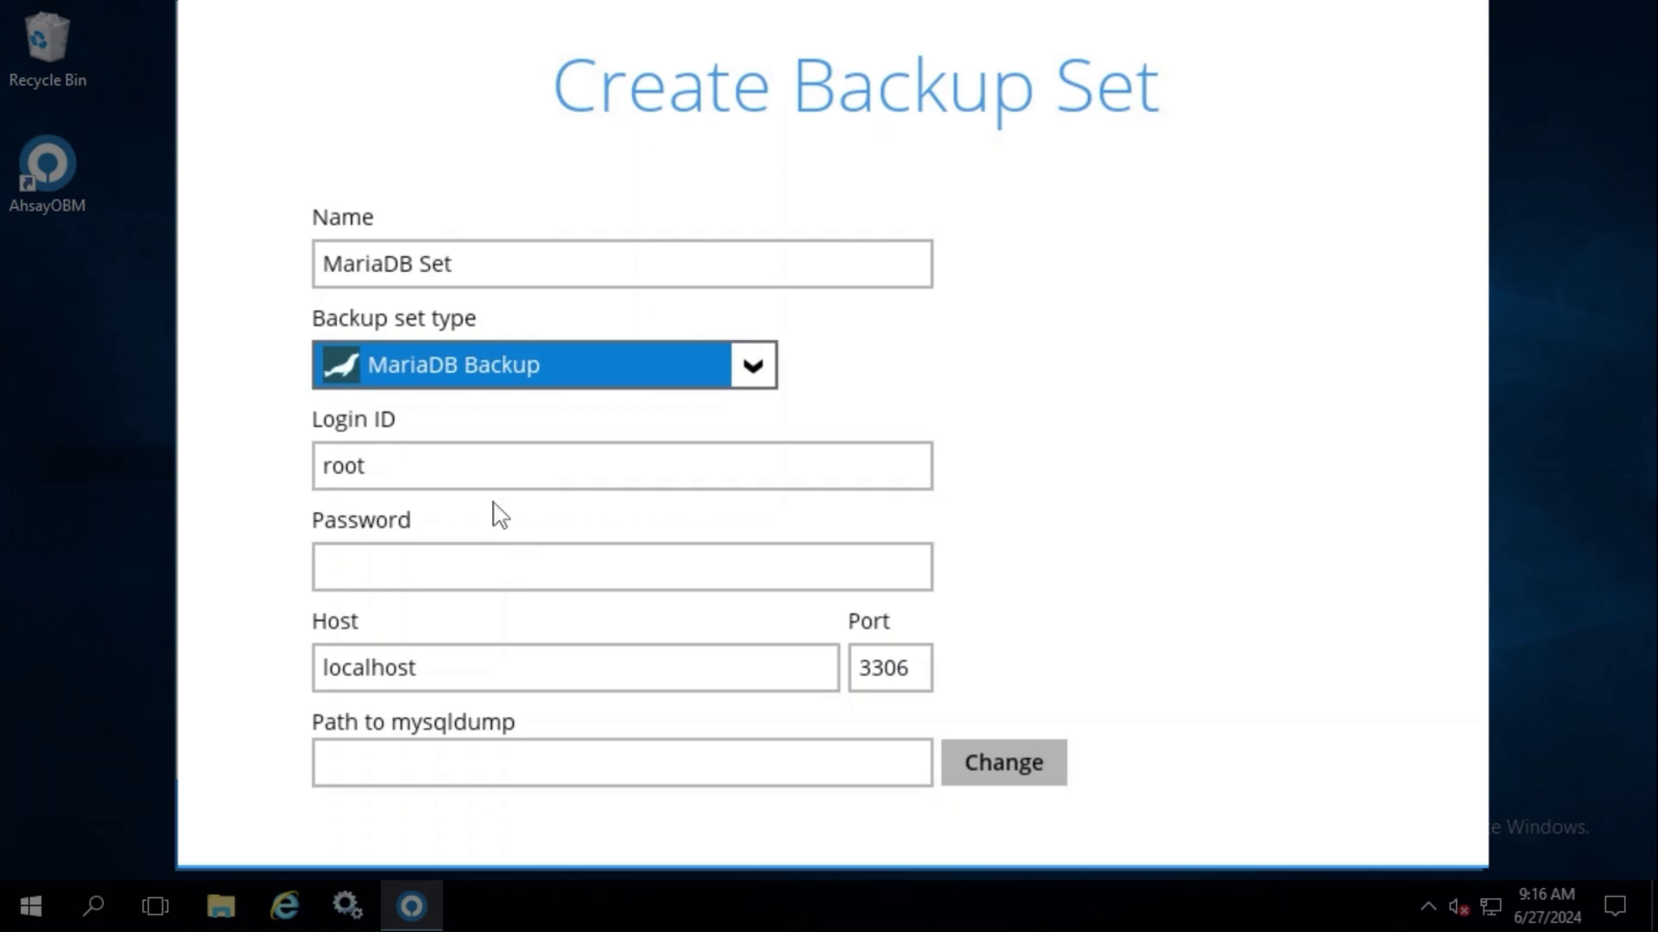
# - Enter the MariaDB root login's database password in the set's connection fields
pyautogui.click(489, 462)
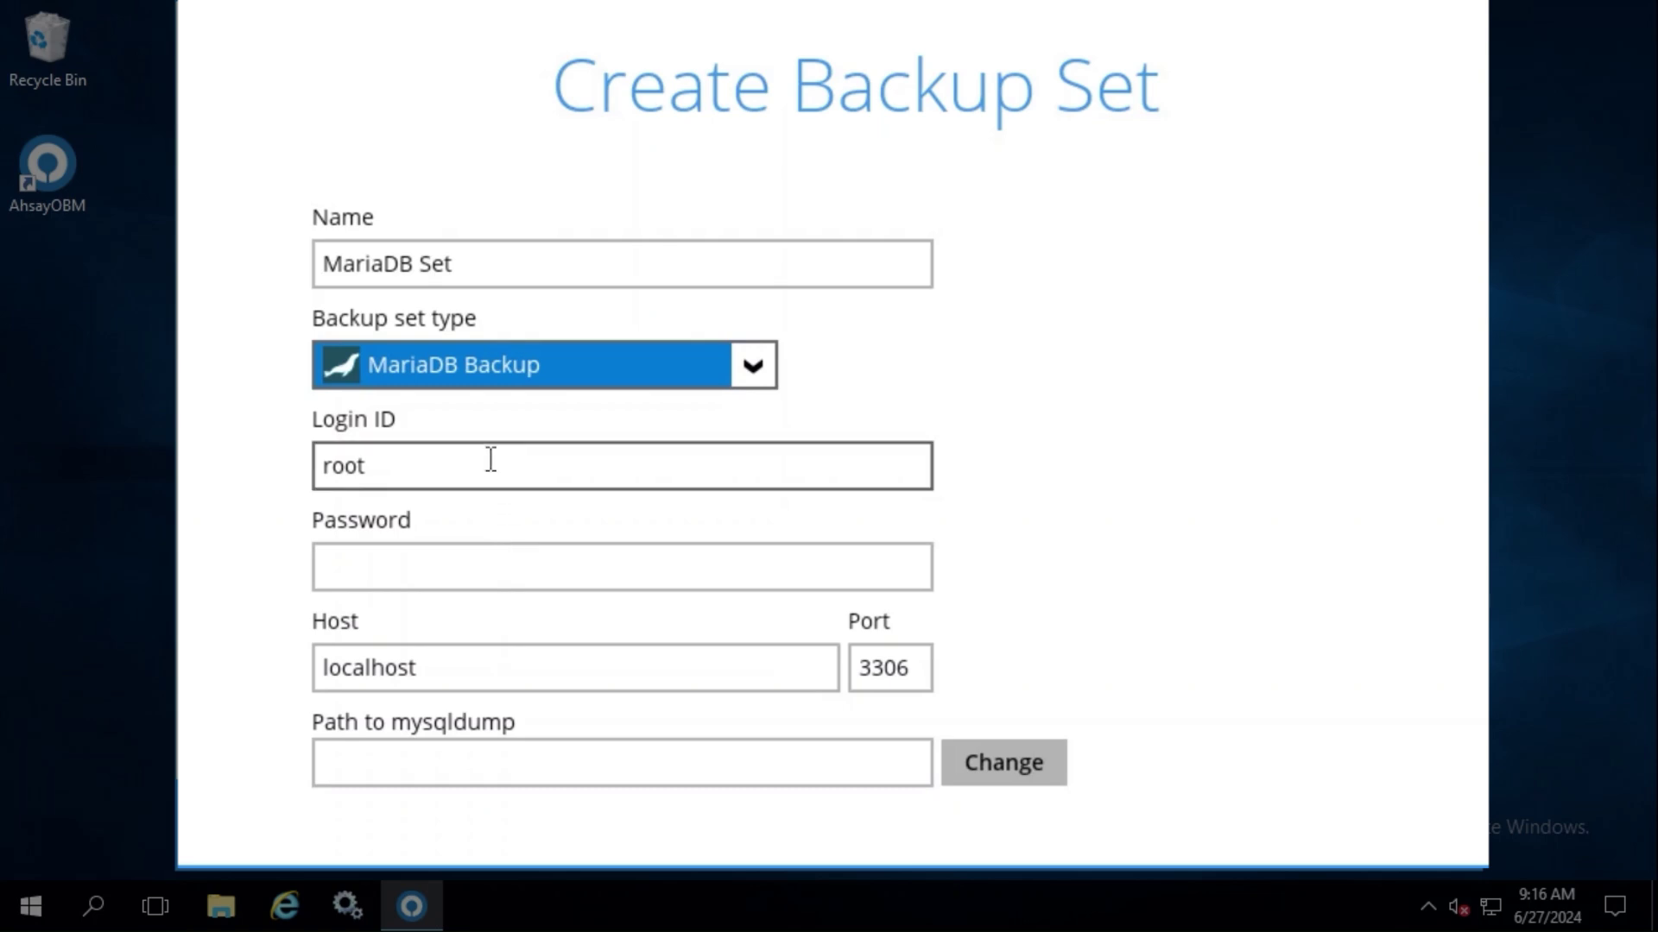
pyautogui.click(512, 571)
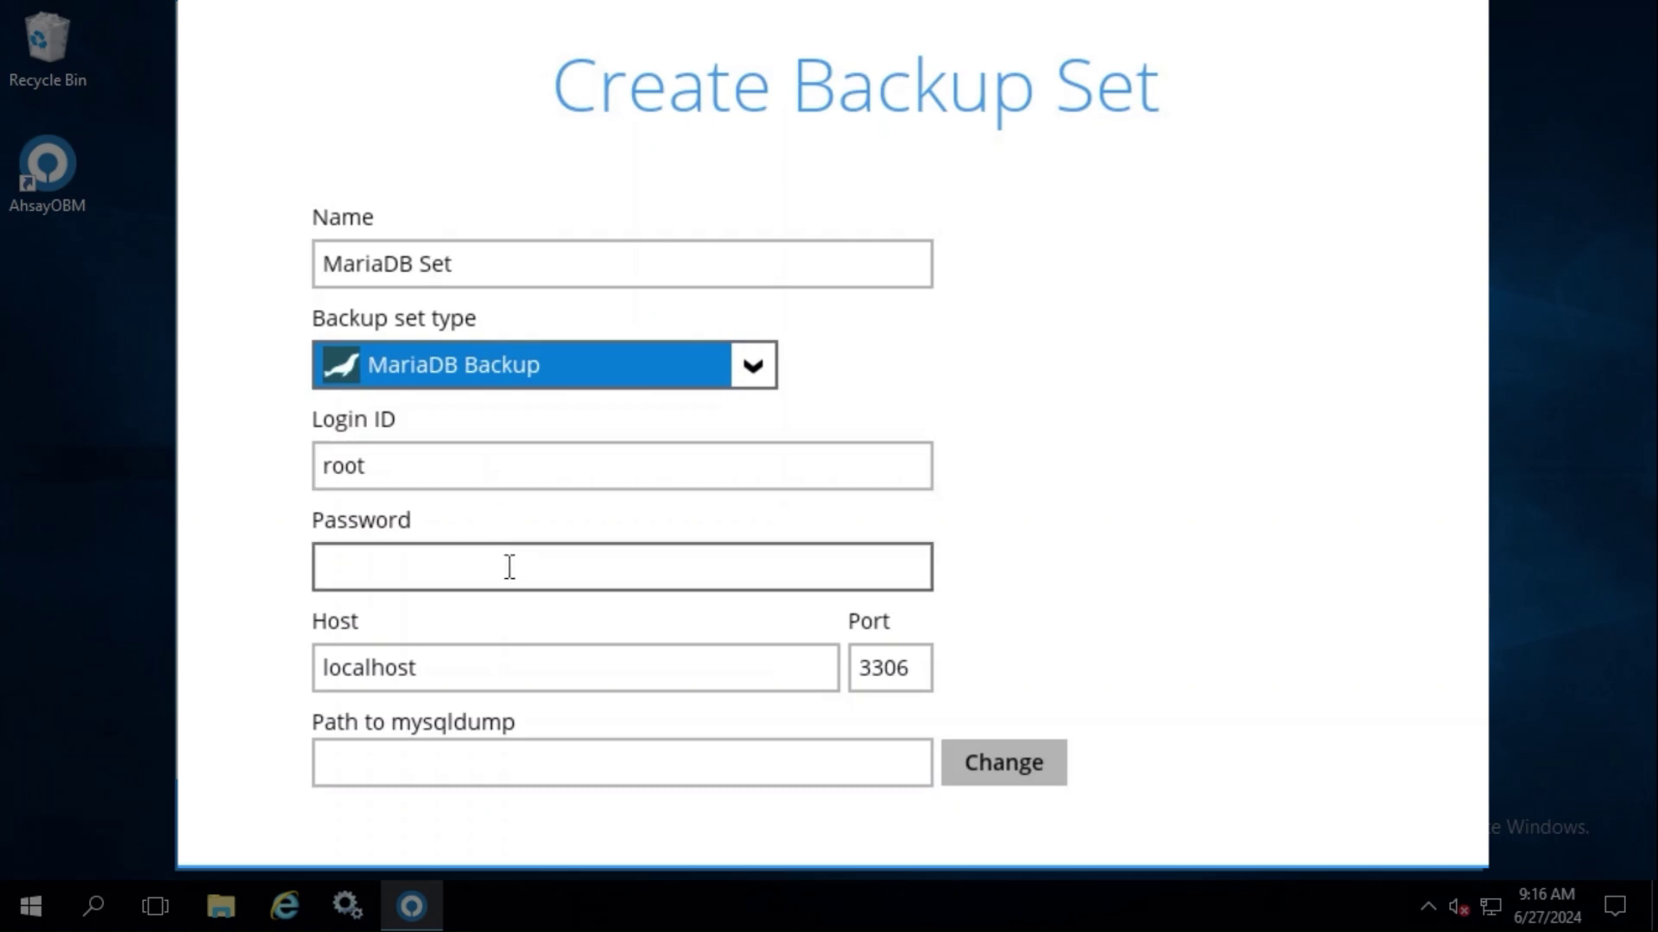
pyautogui.click(509, 567)
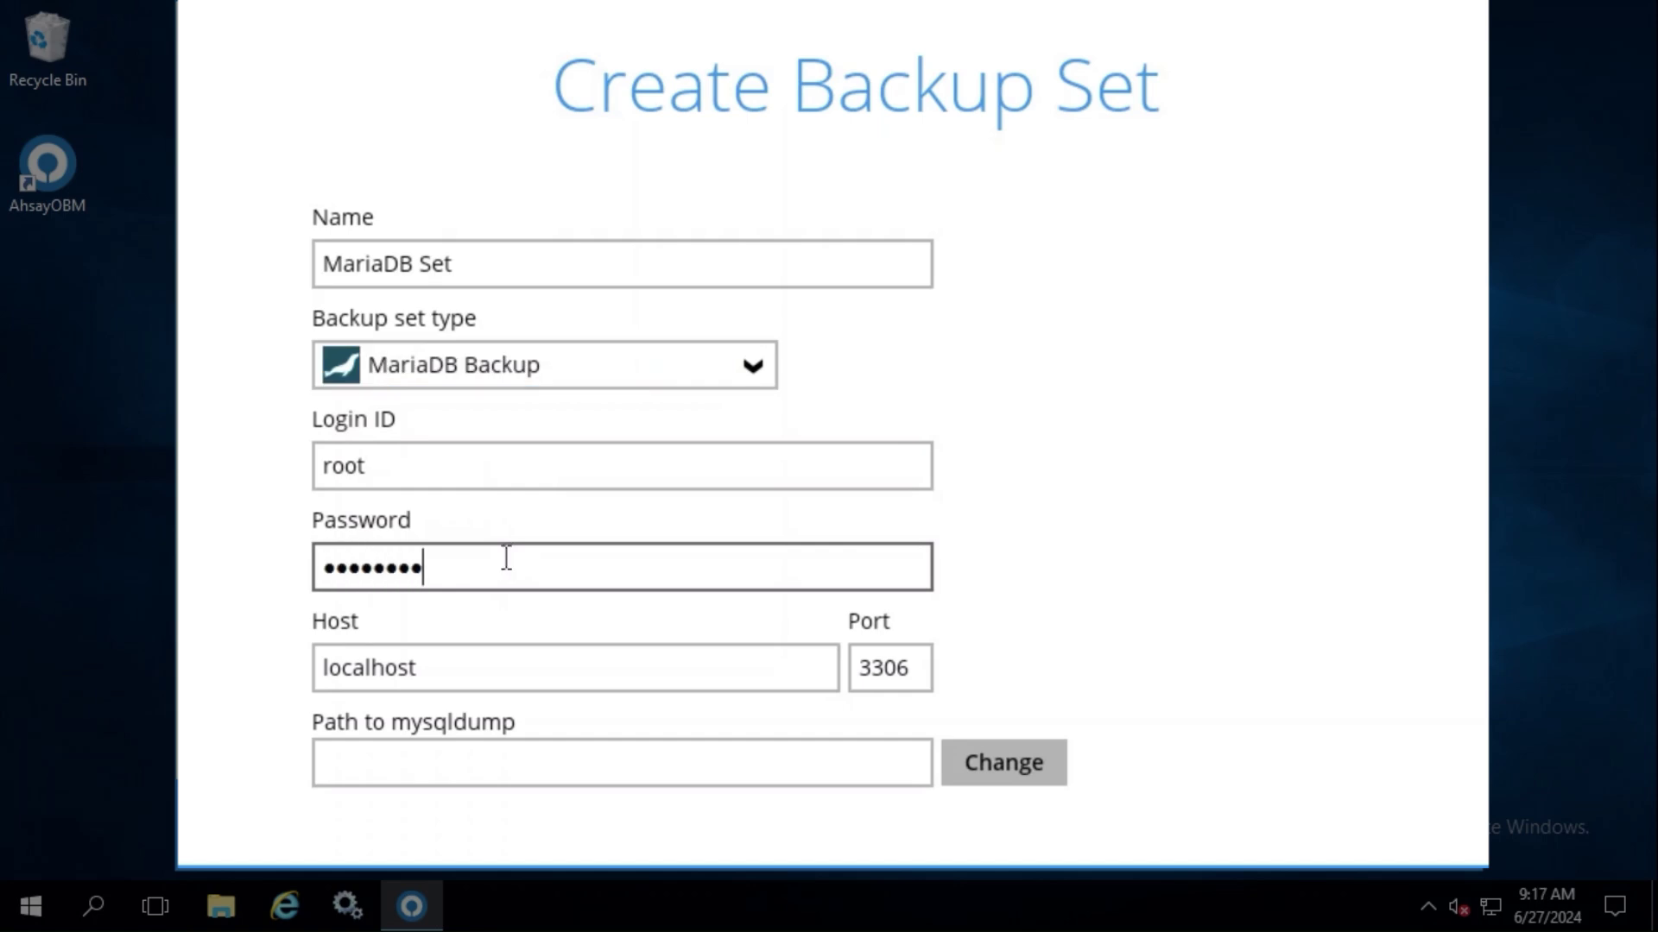
pyautogui.click(530, 661)
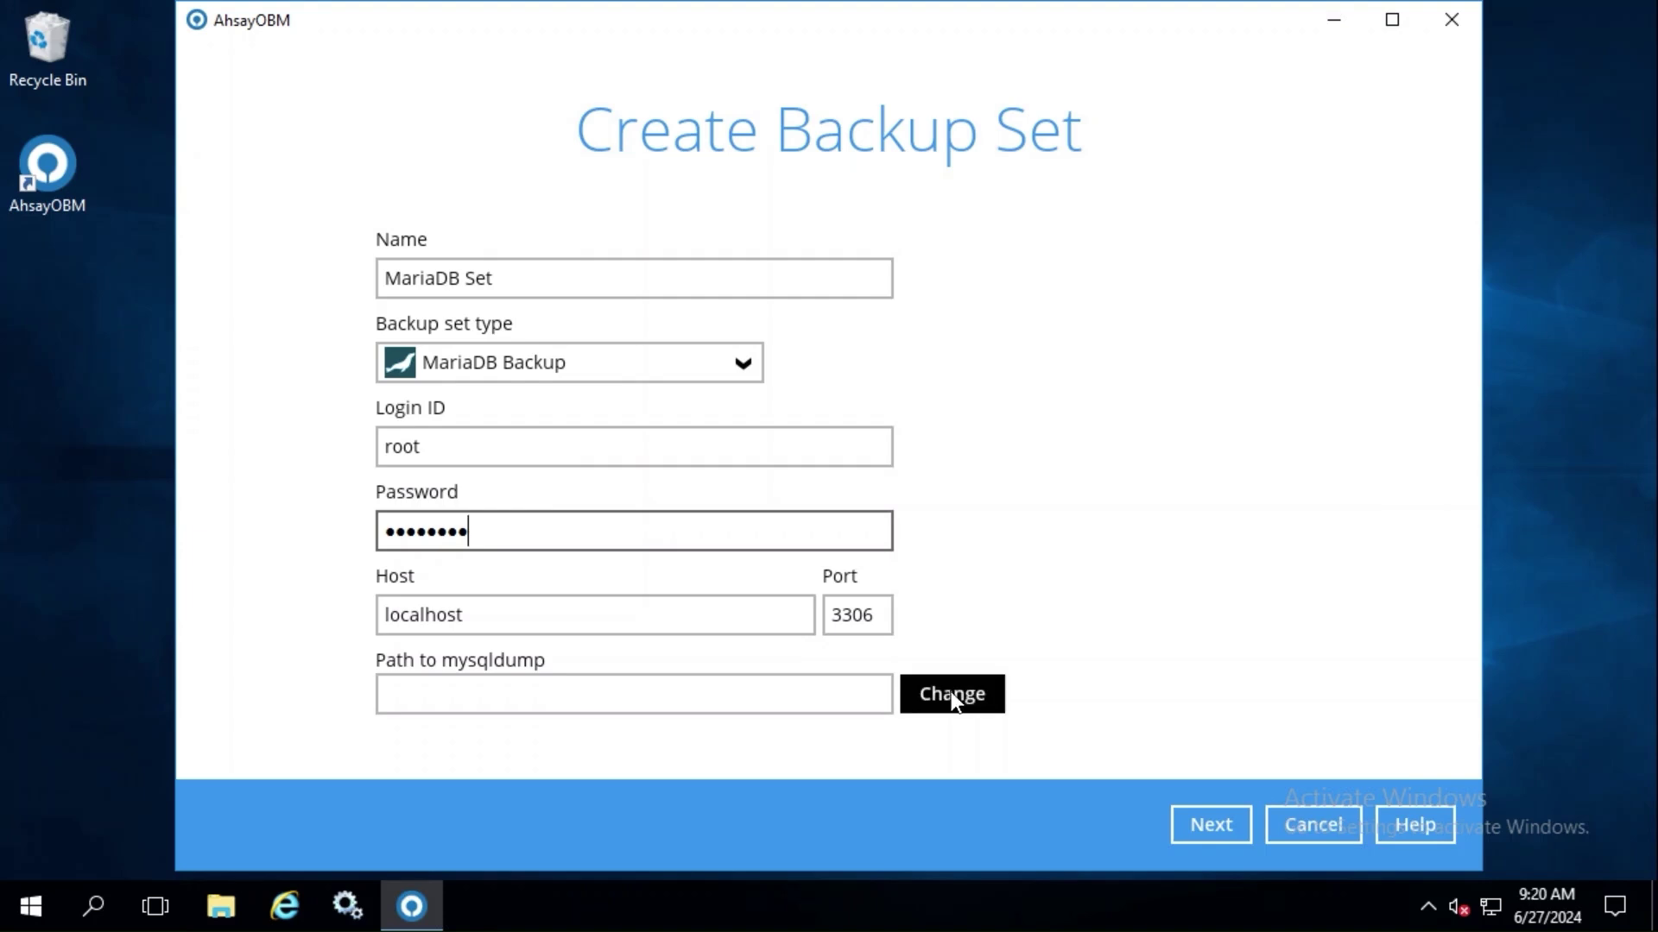
pyautogui.click(954, 695)
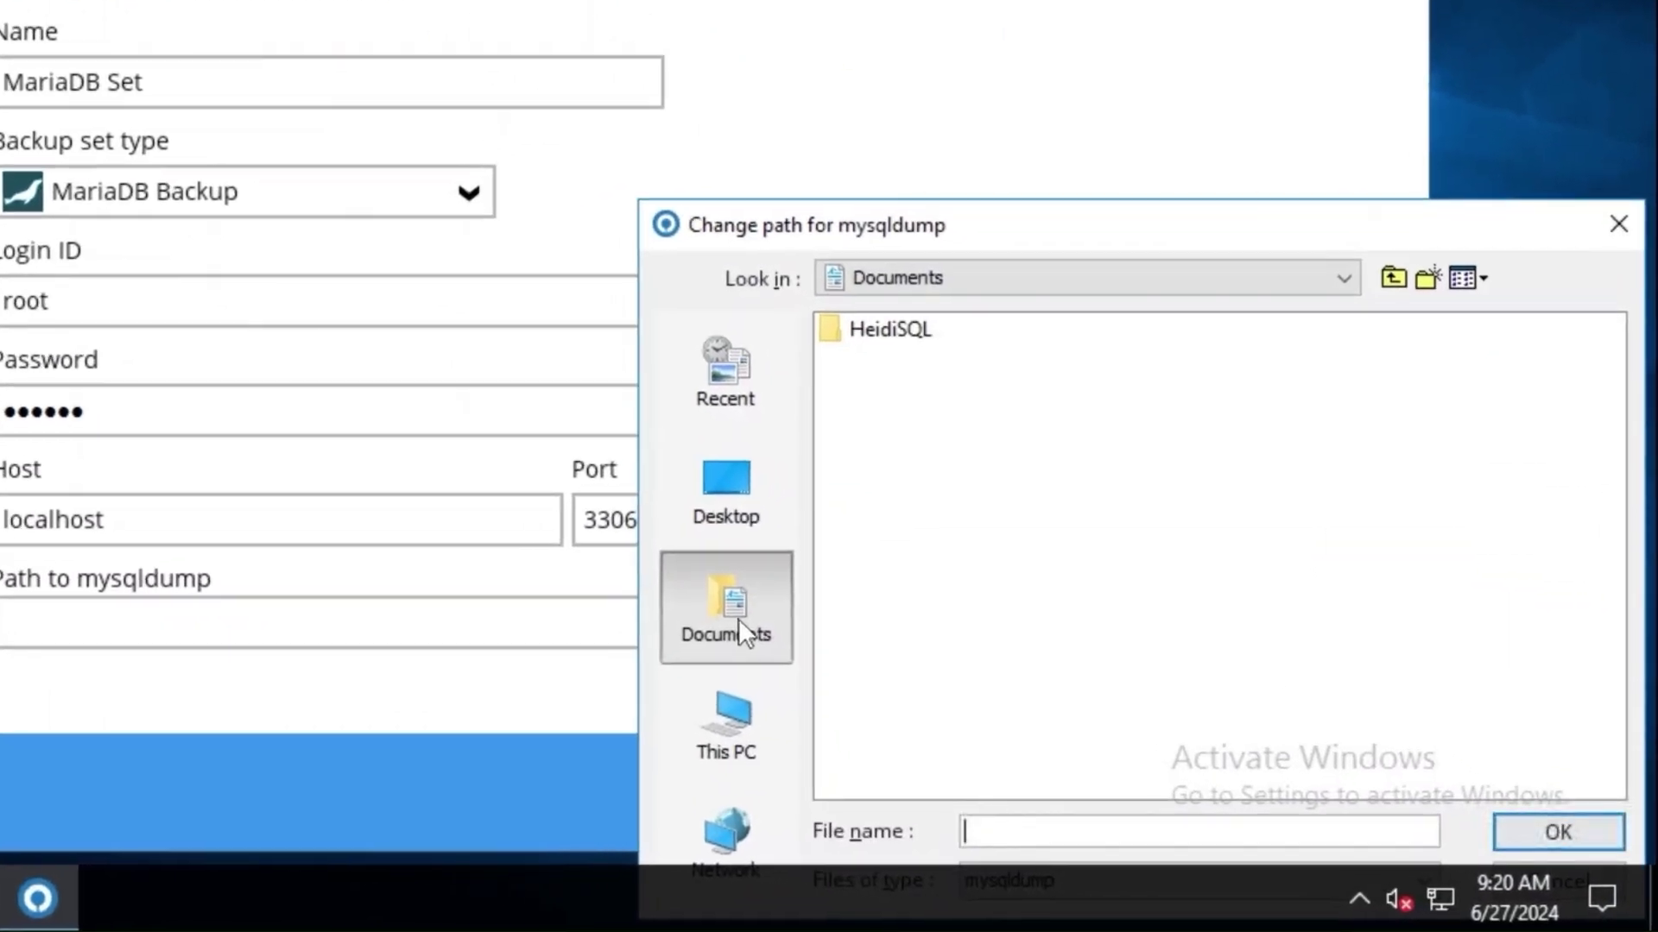
# - Set the mysqldump path to C:\Program Files\MariaDB 10.9\bin\mysqldump.exe and keep the MariaDB databases as backup source
pyautogui.click(738, 733)
pyautogui.doubleClick(912, 542)
pyautogui.doubleClick(945, 457)
pyautogui.doubleClick(924, 562)
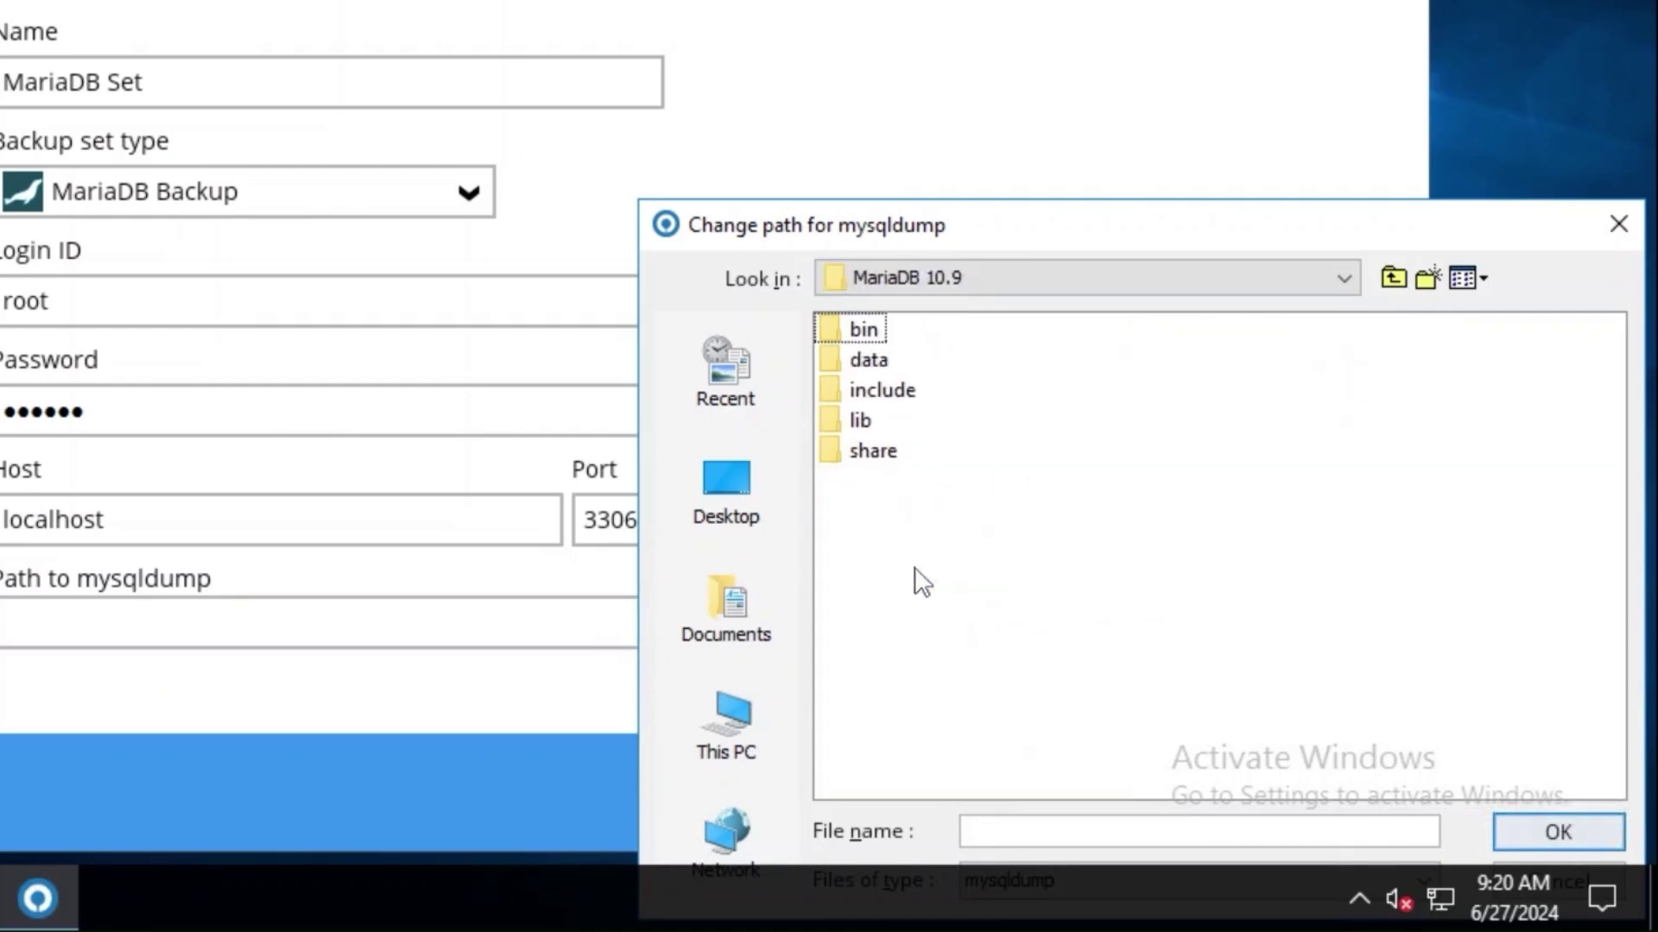
pyautogui.doubleClick(864, 331)
pyautogui.click(907, 329)
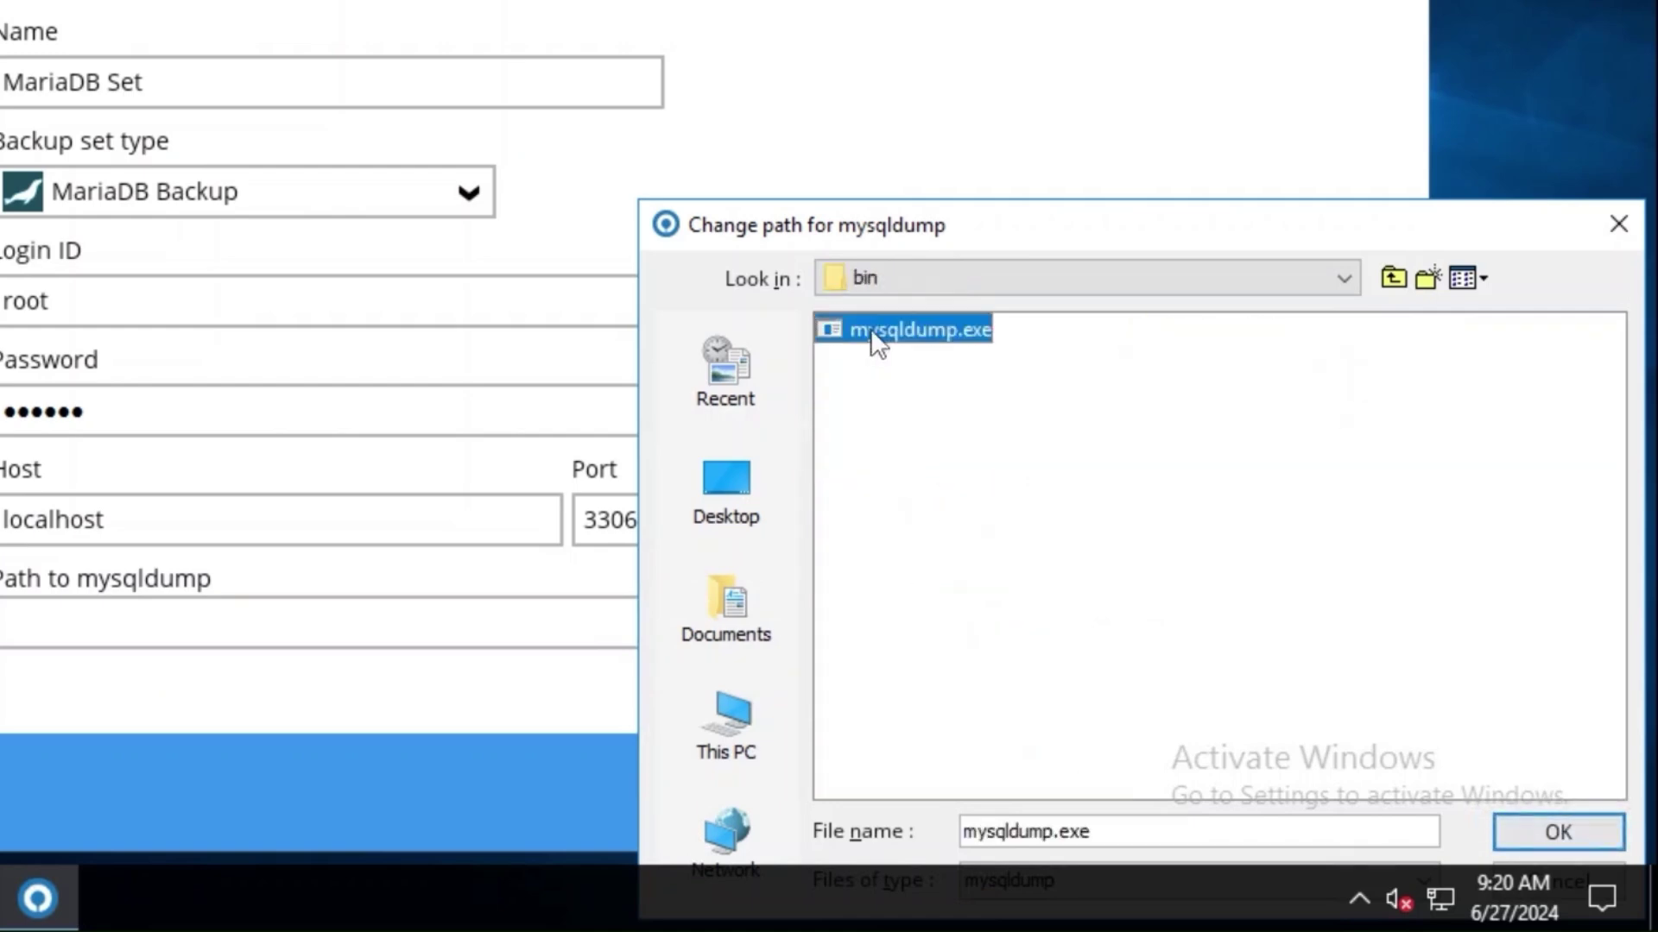
pyautogui.click(1558, 831)
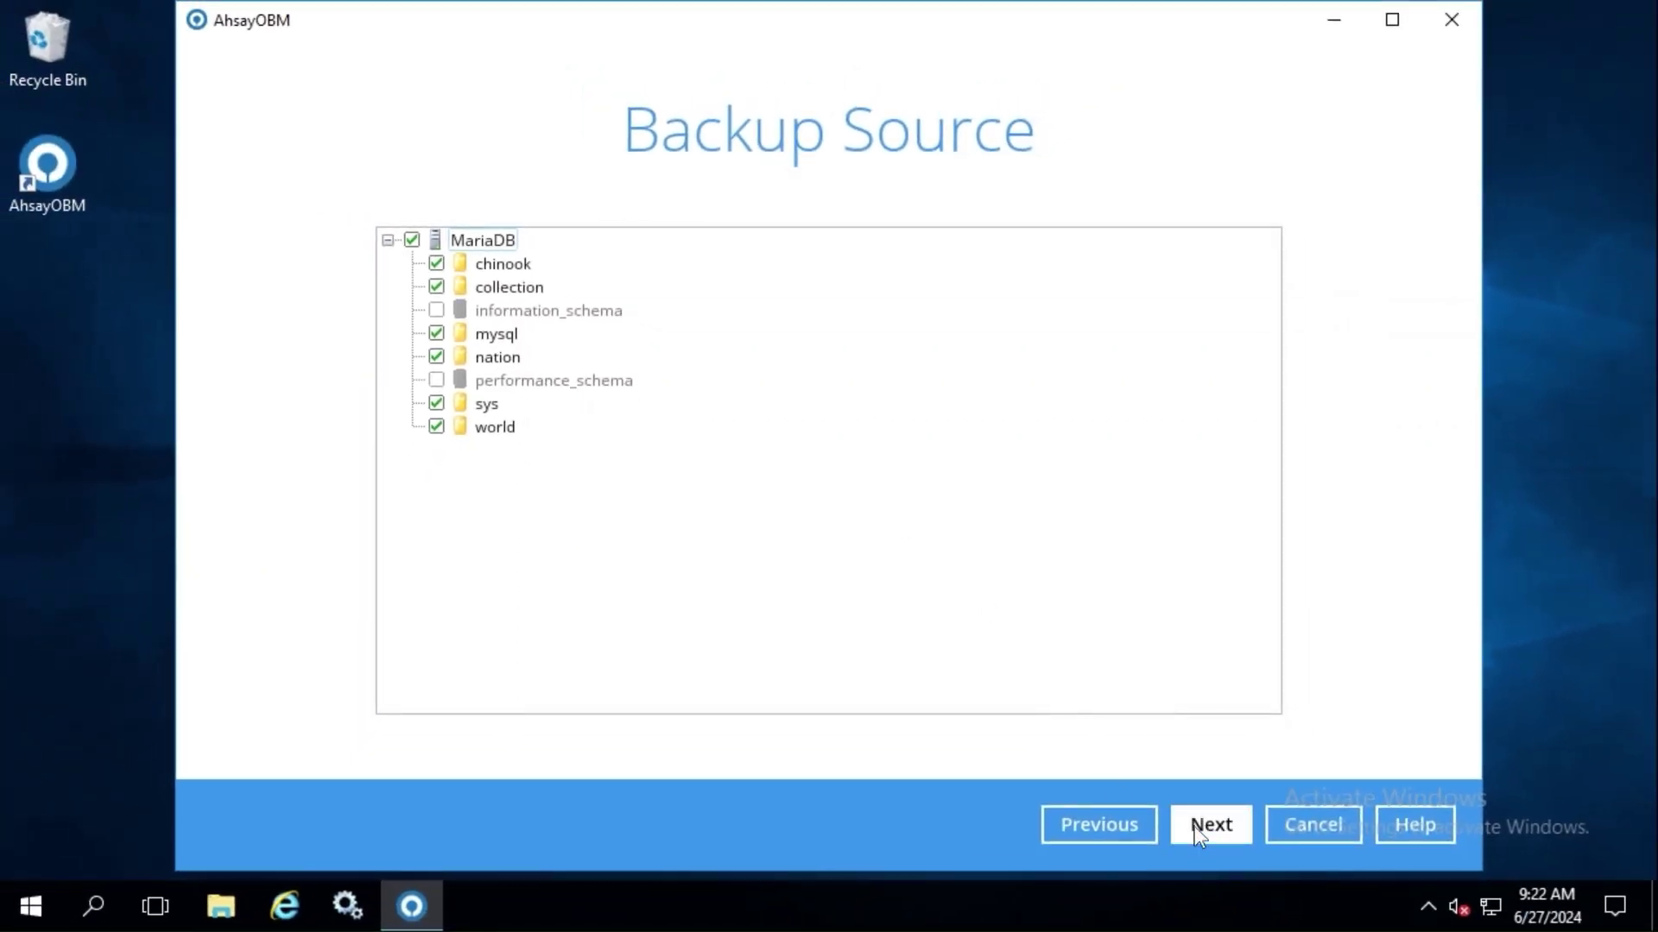
pyautogui.click(1205, 824)
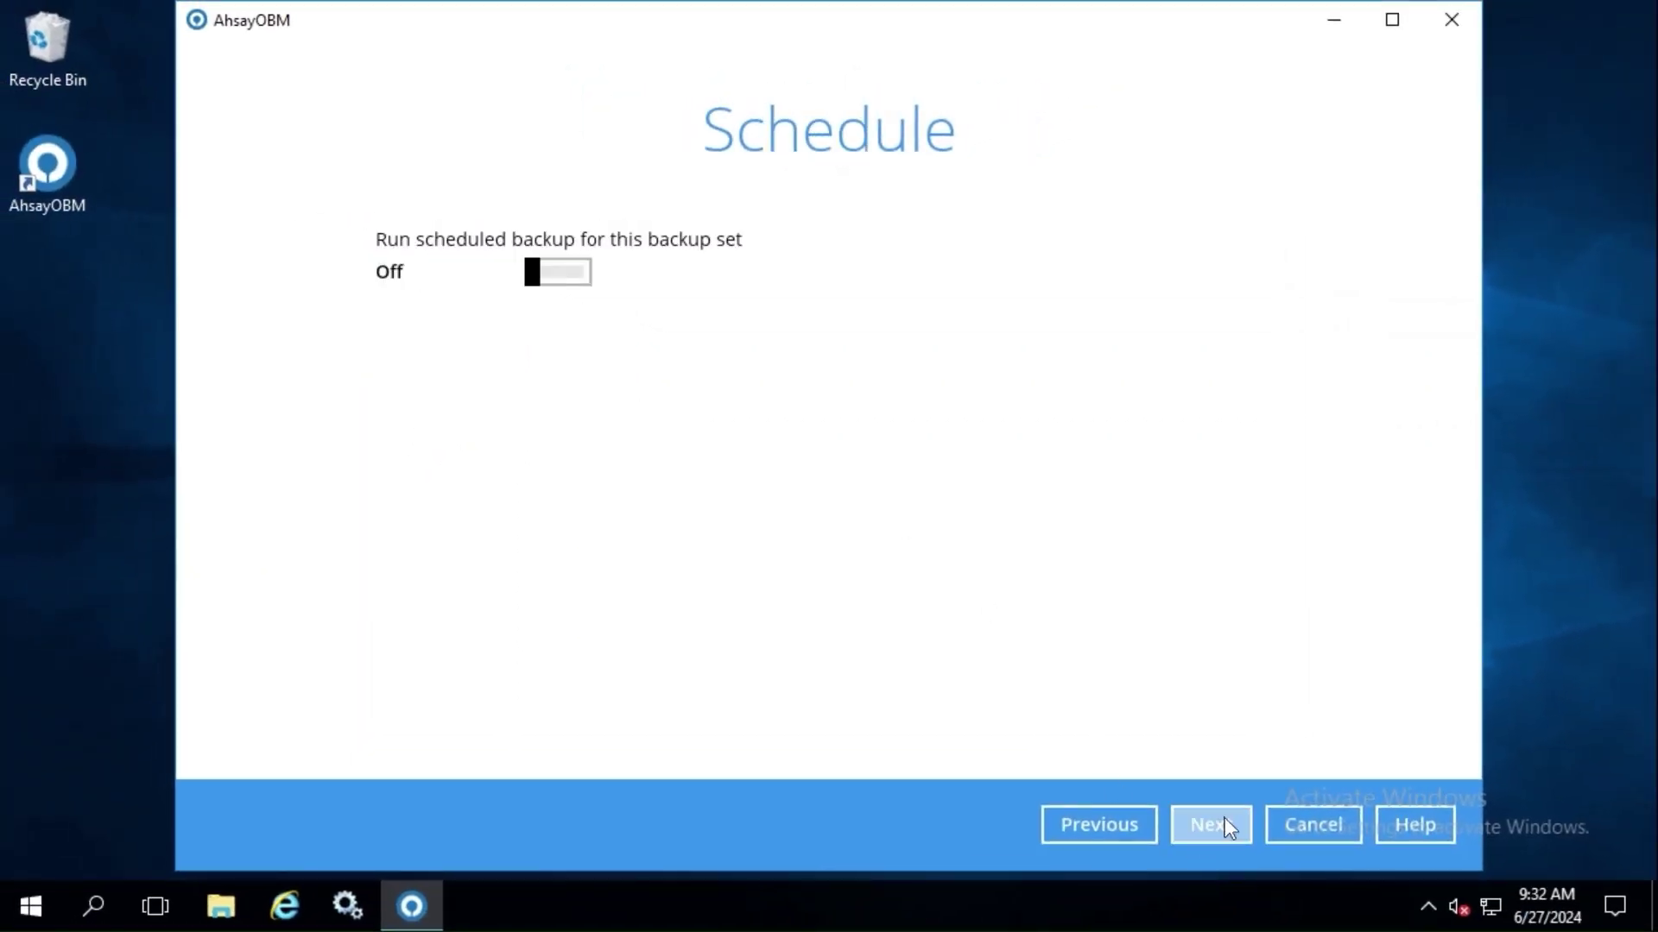
# - Switch scheduled backup On and start a new backup schedule
pyautogui.click(542, 270)
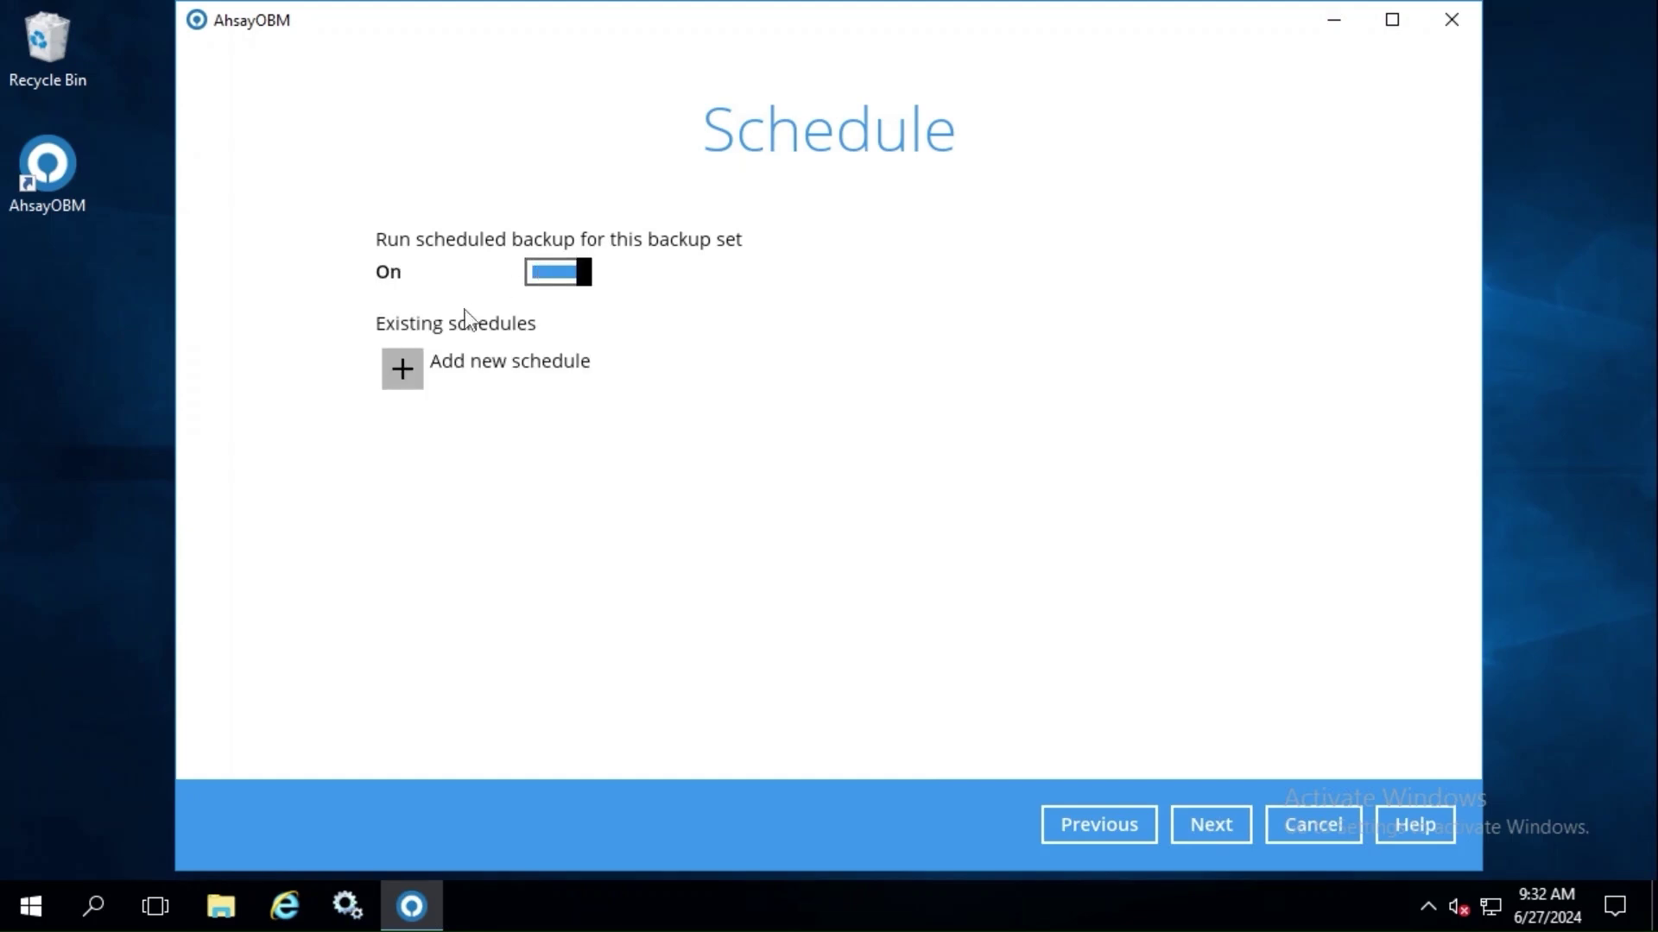
pyautogui.click(401, 366)
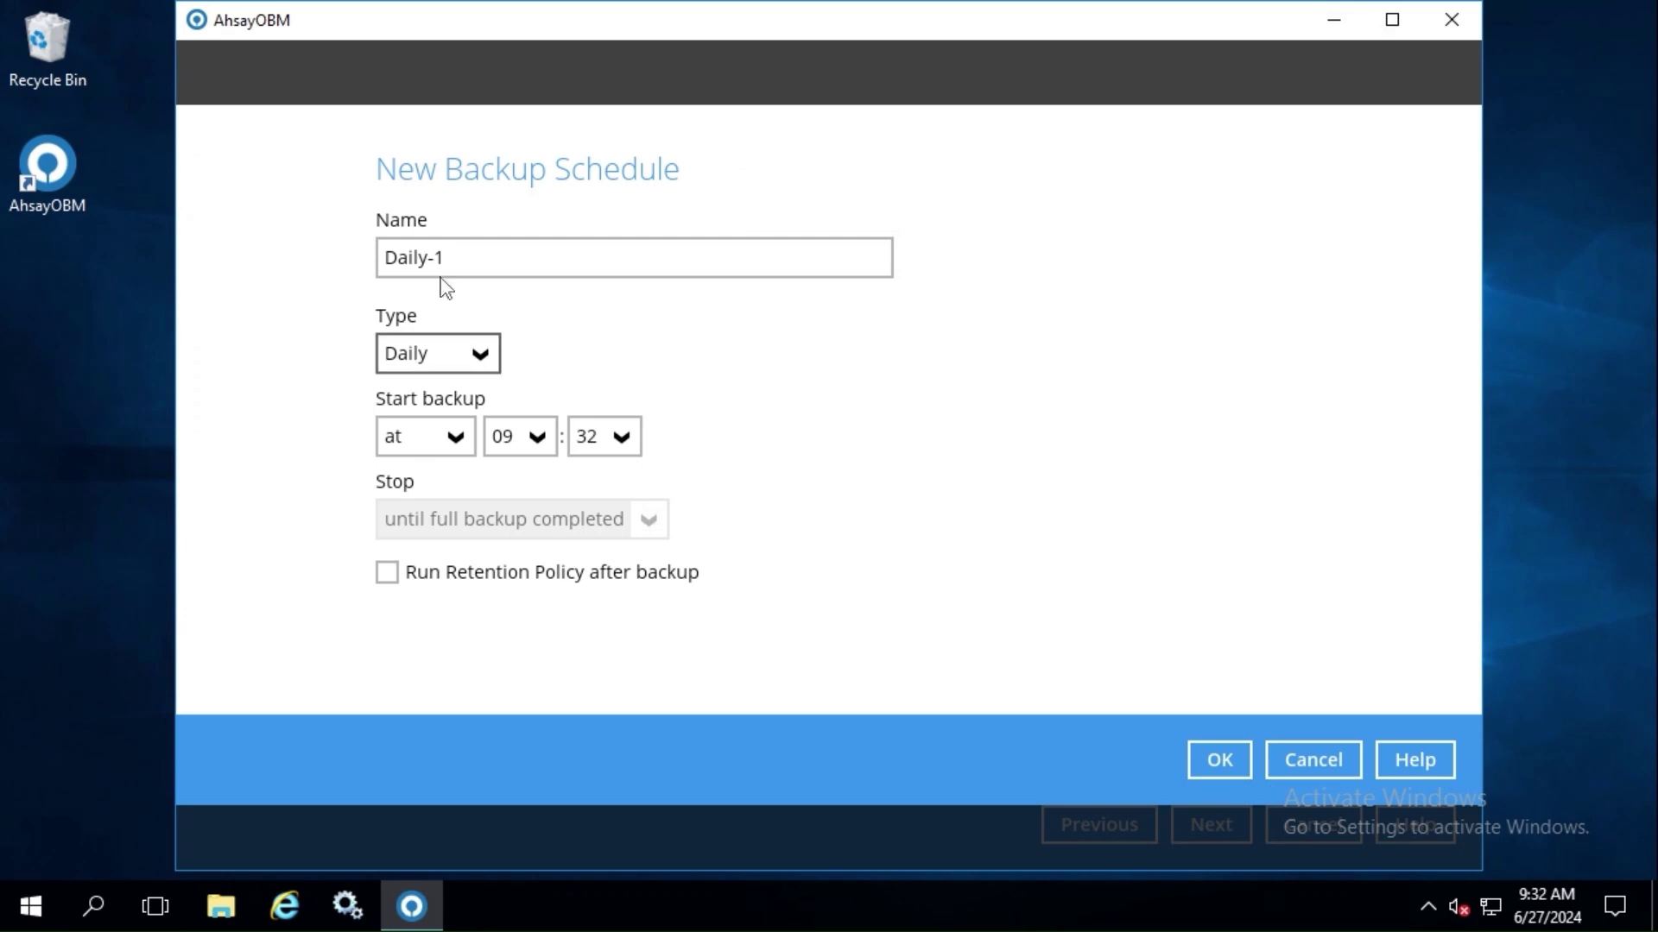
pyautogui.moveTo(448, 257); pyautogui.dragTo(373, 257)
pyautogui.write('D')
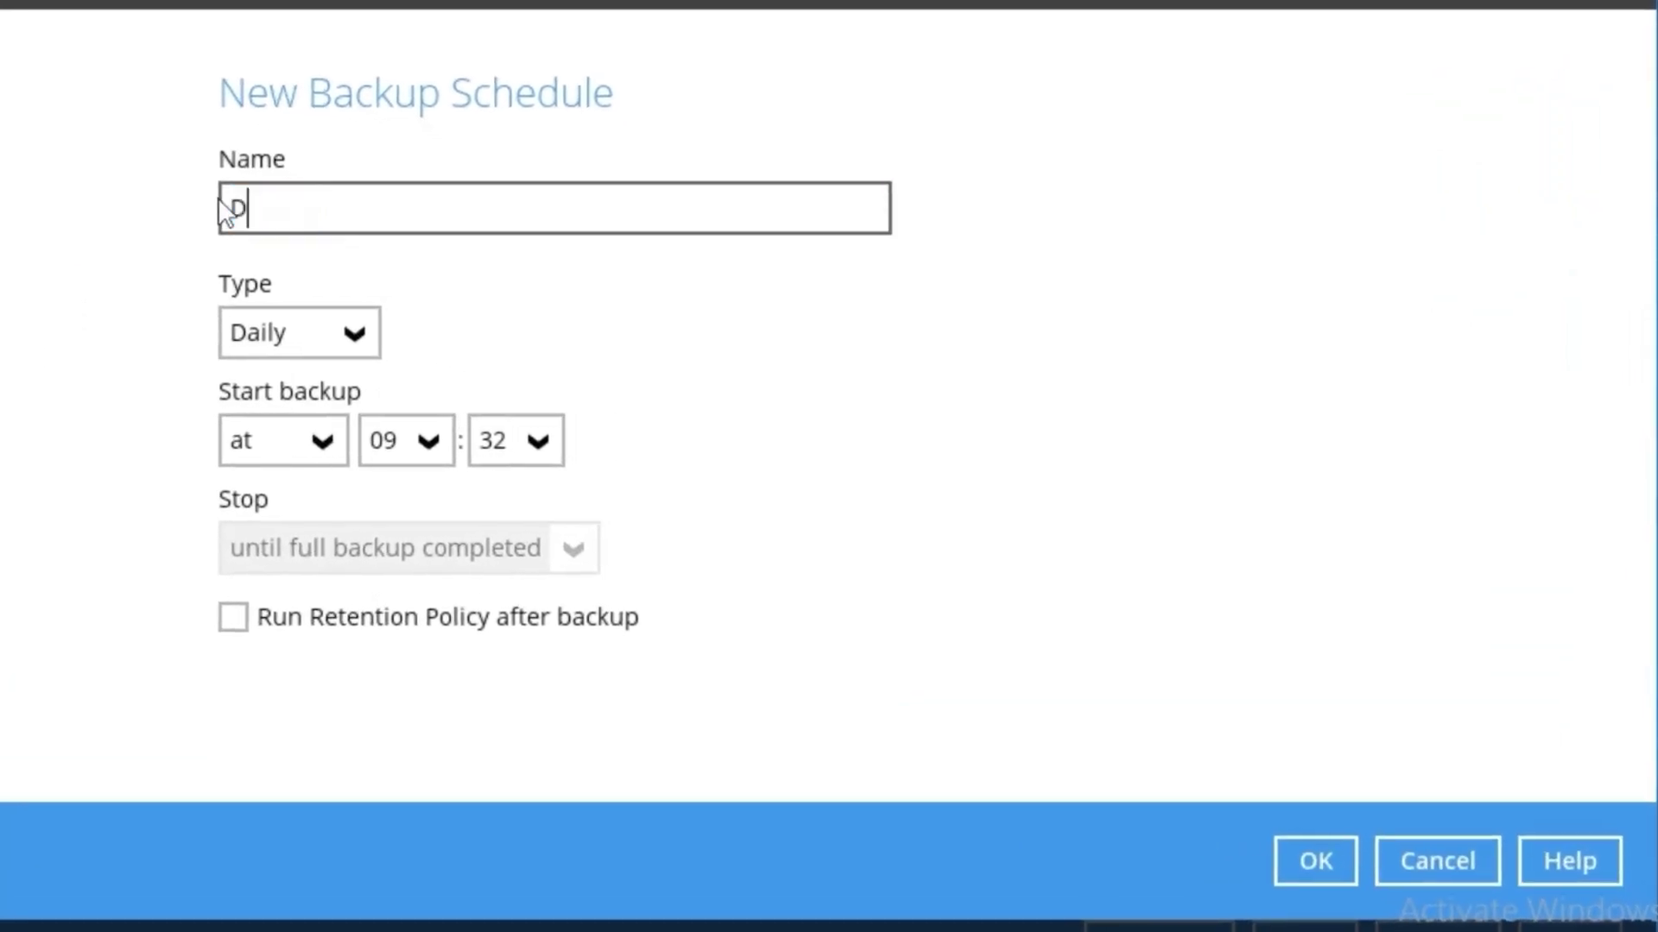
pyautogui.write('aily backup a')
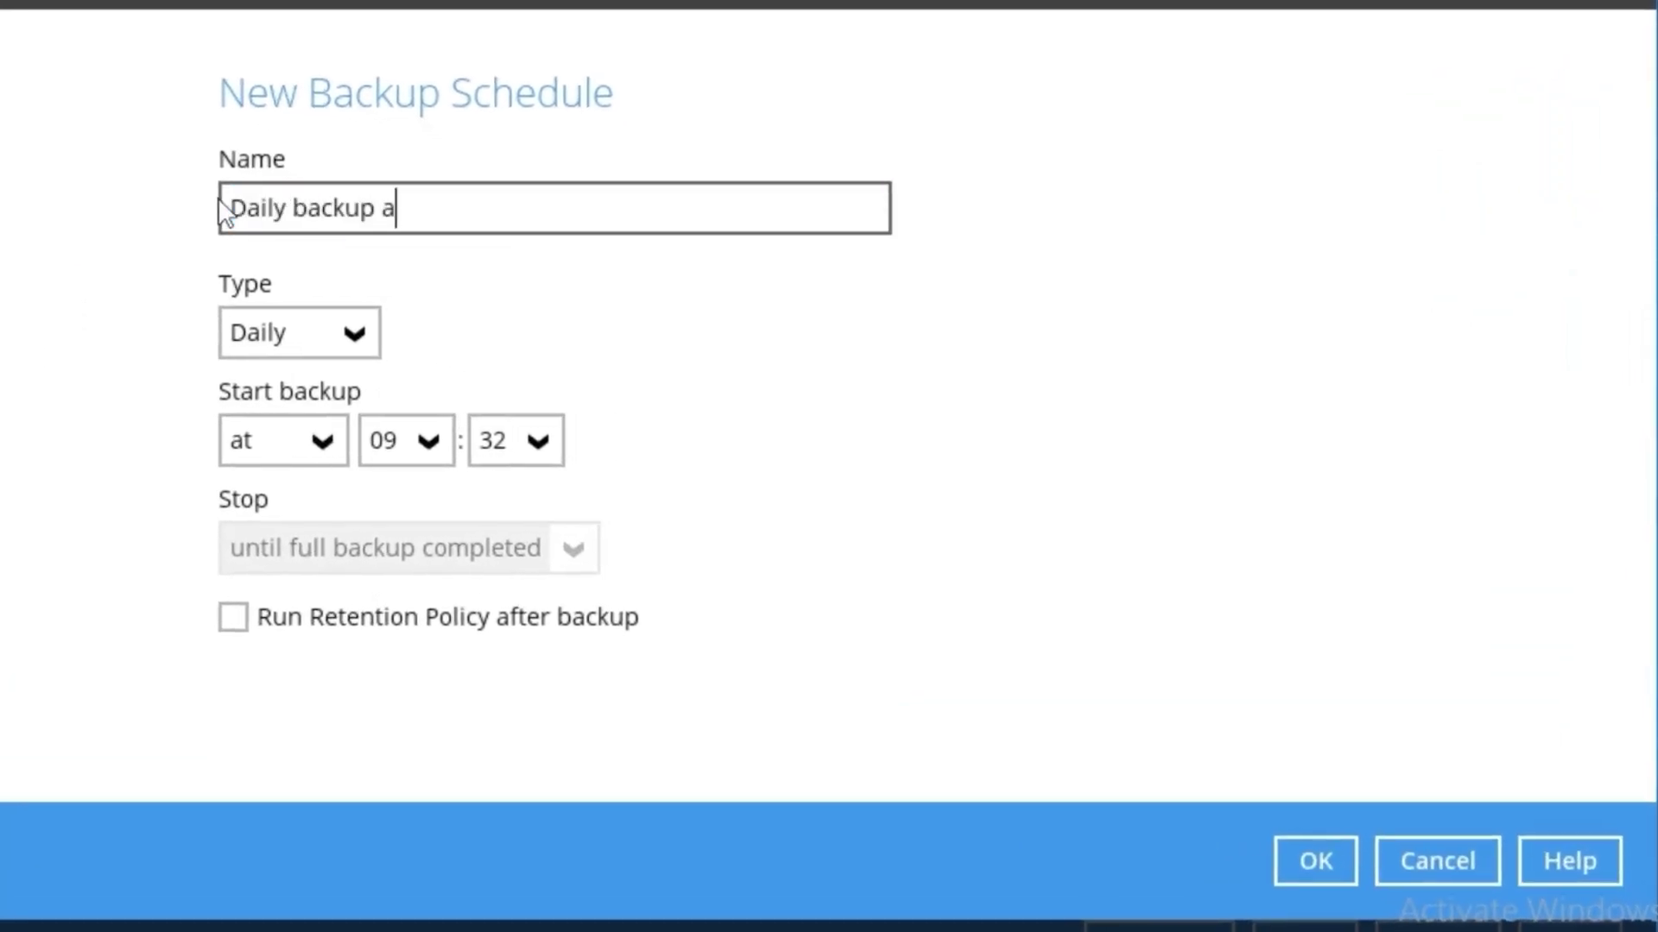
pyautogui.write('t 20:00')
pyautogui.click(318, 441)
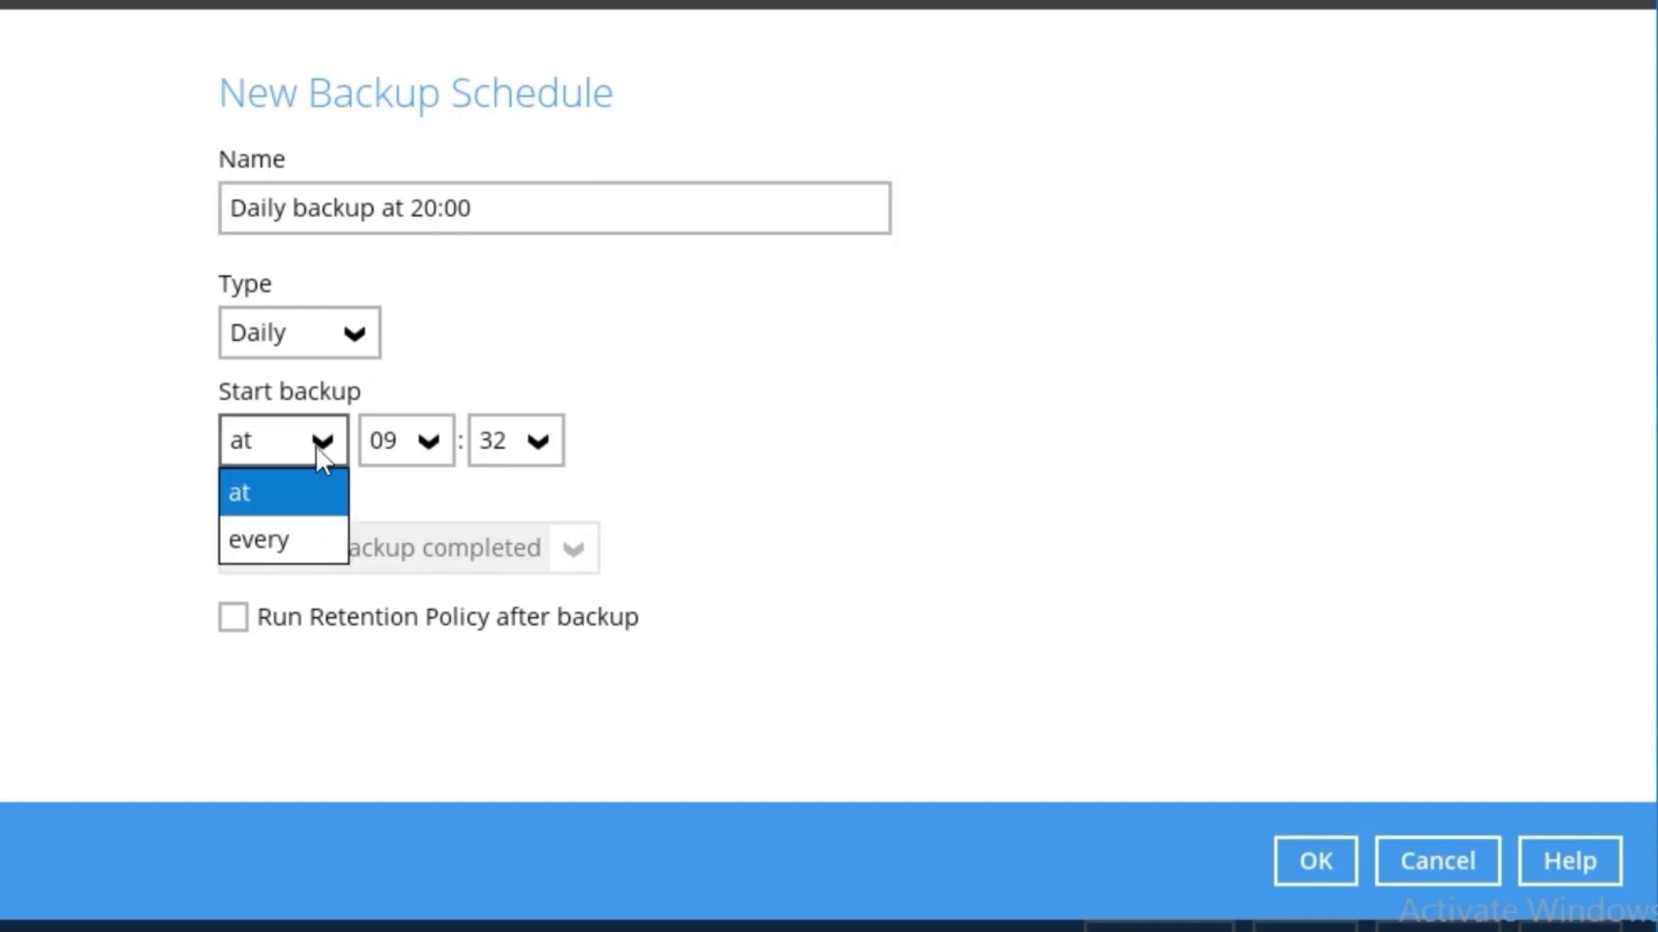
pyautogui.click(299, 529)
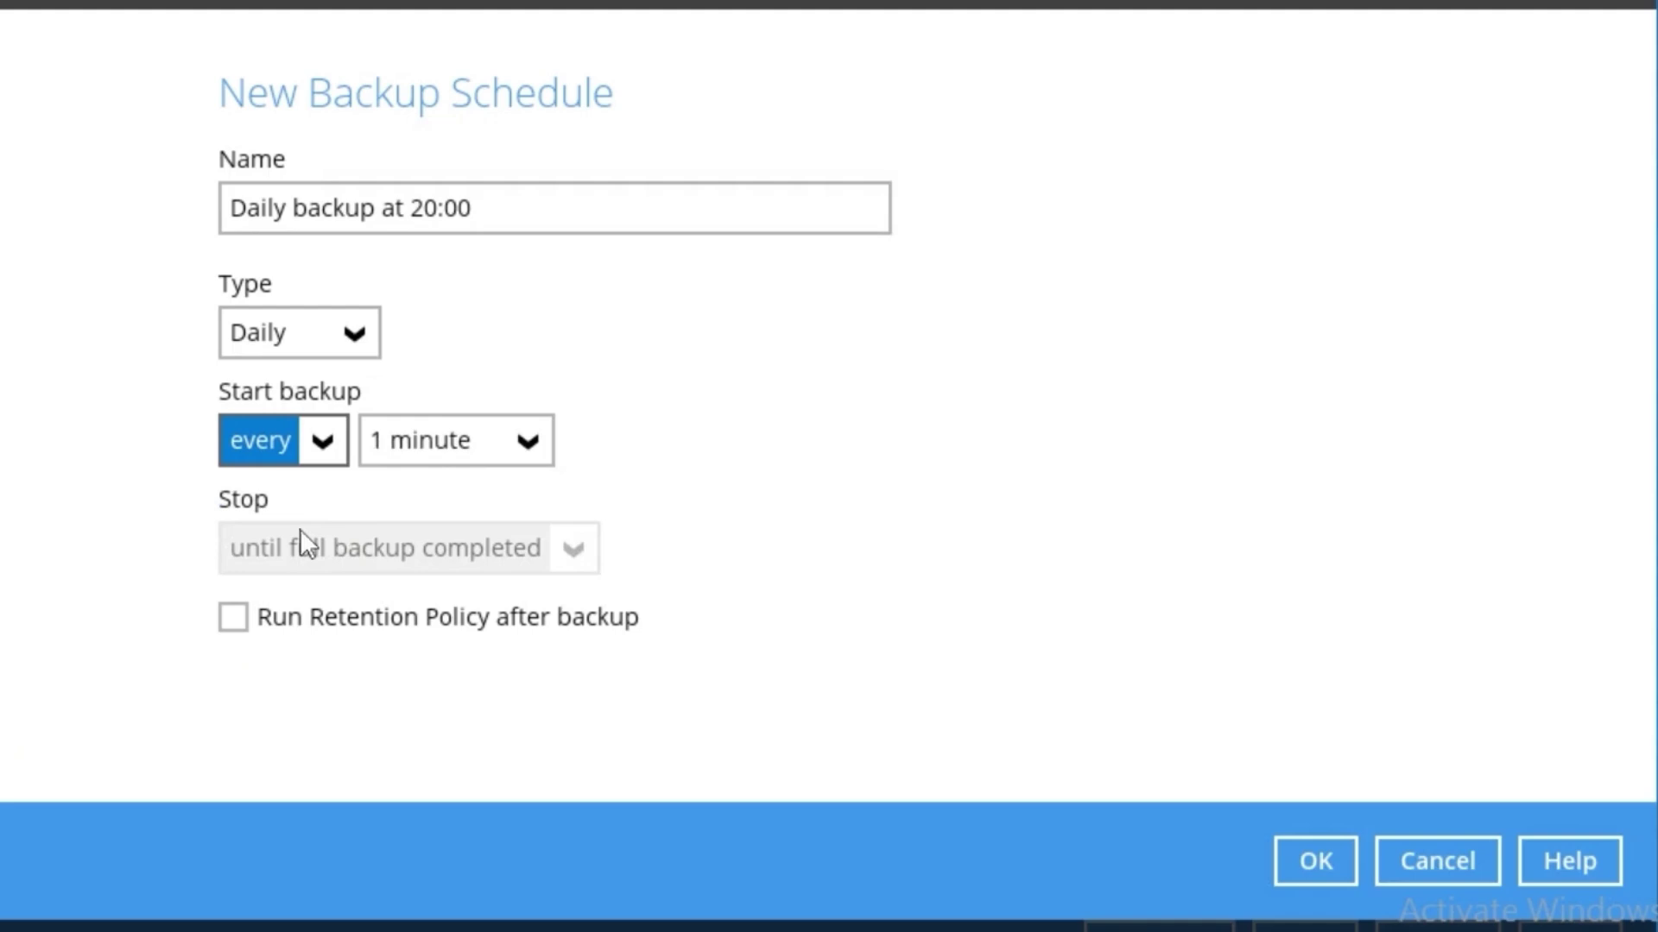
pyautogui.click(473, 440)
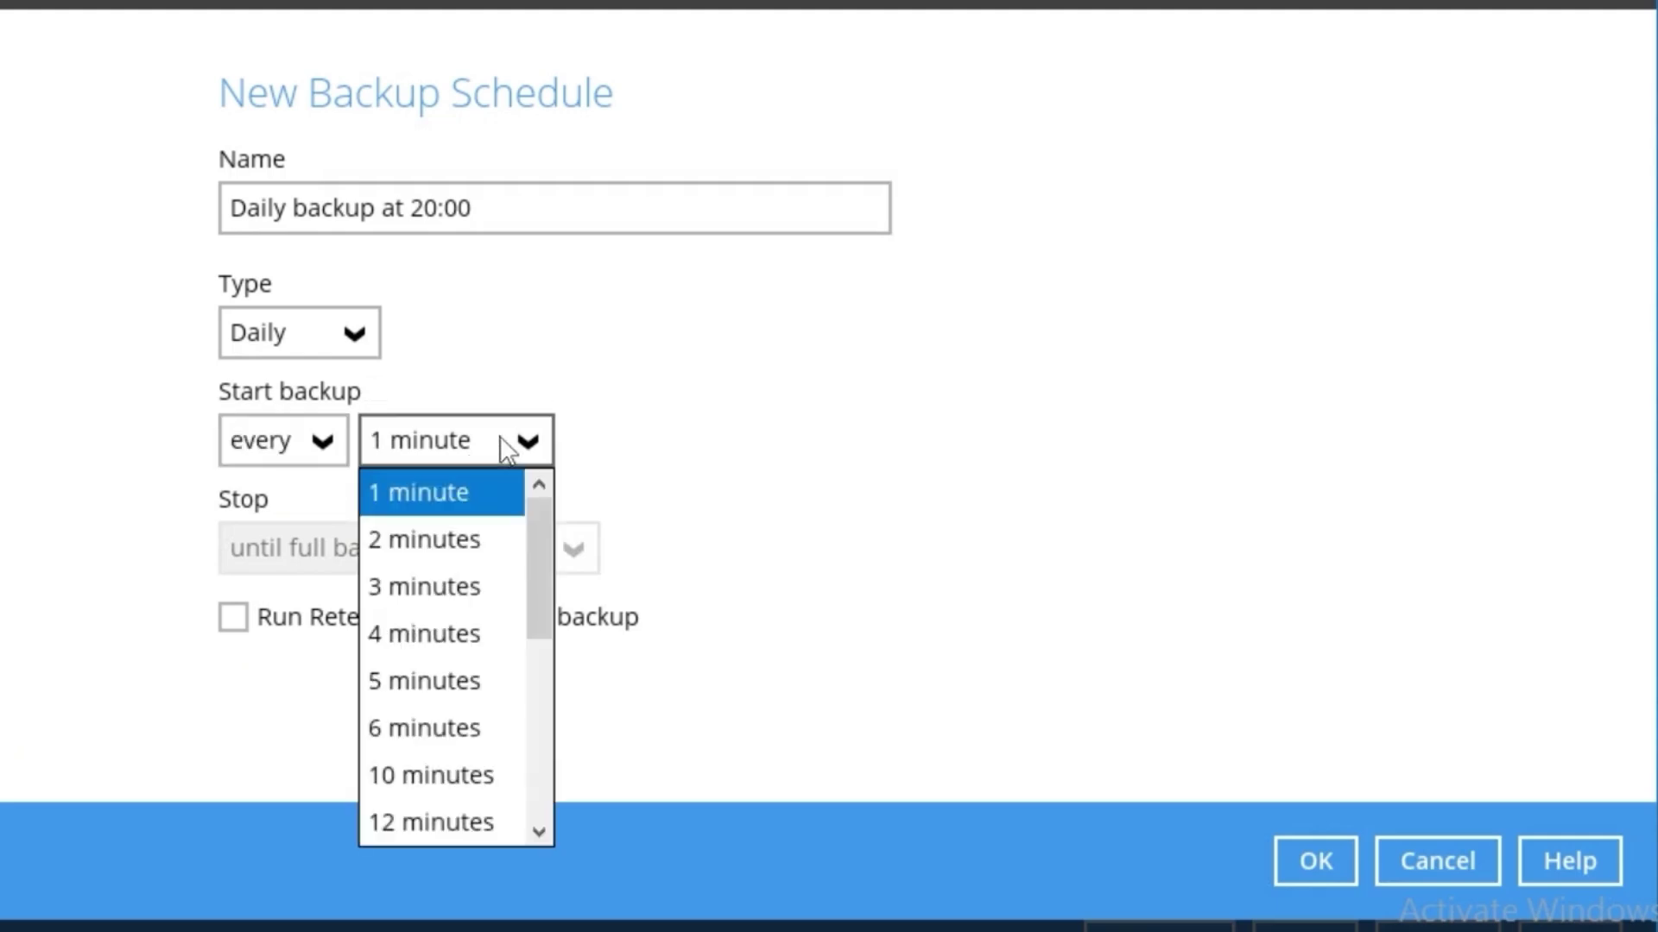
pyautogui.scroll(-5, 449, 637)
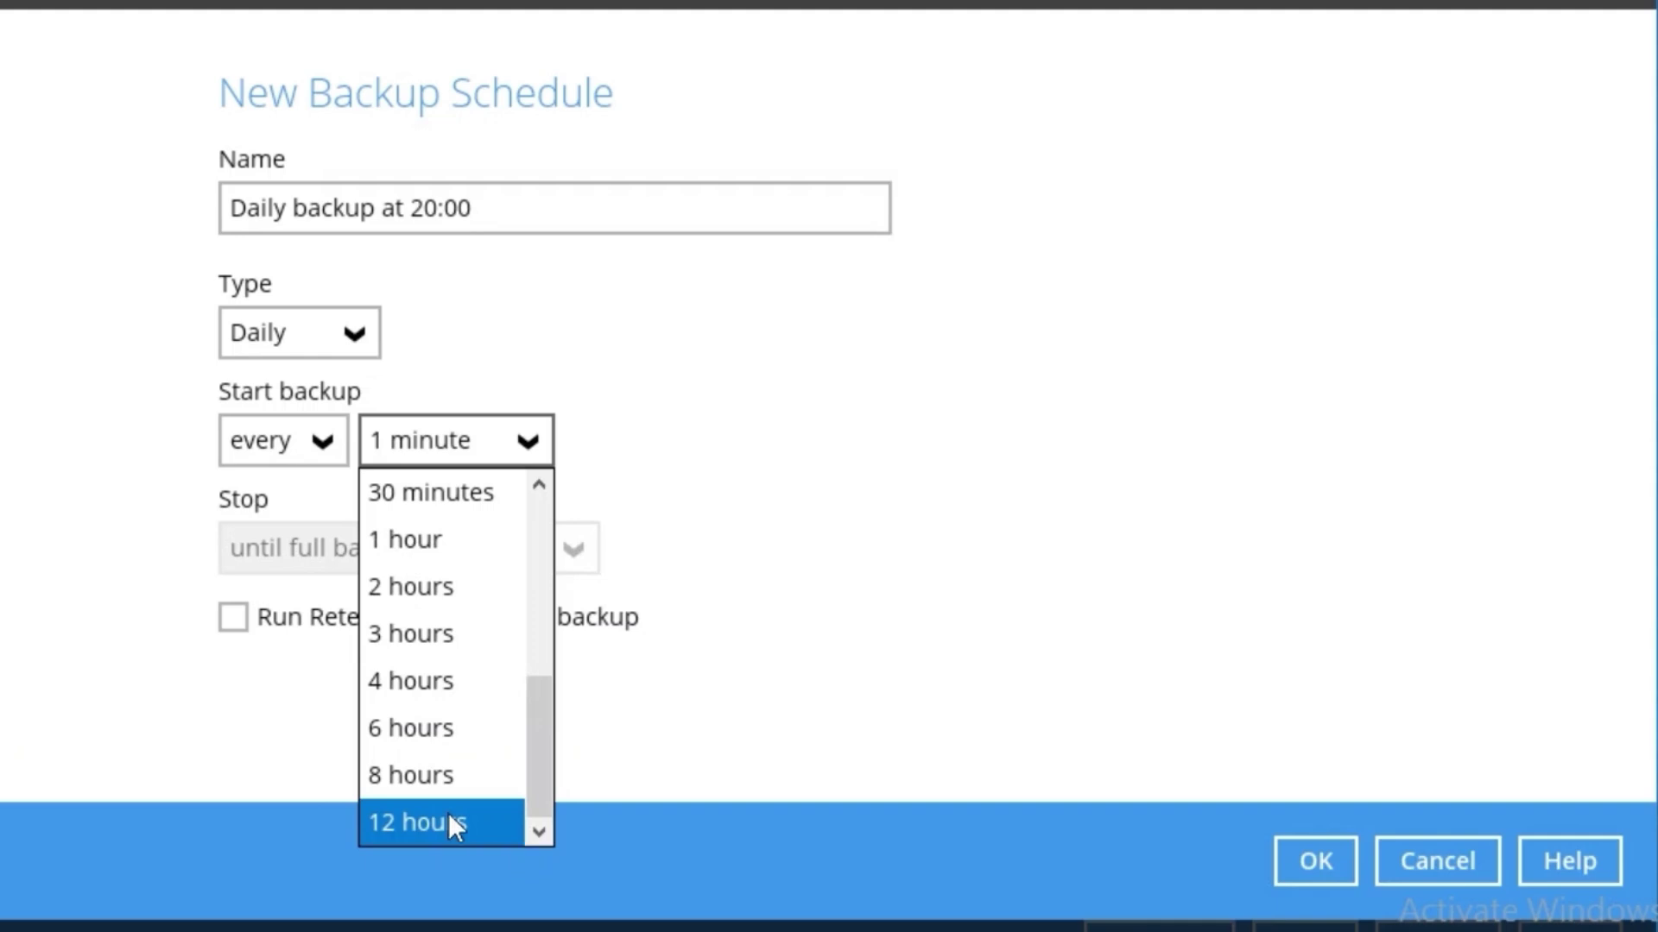
pyautogui.click(340, 332)
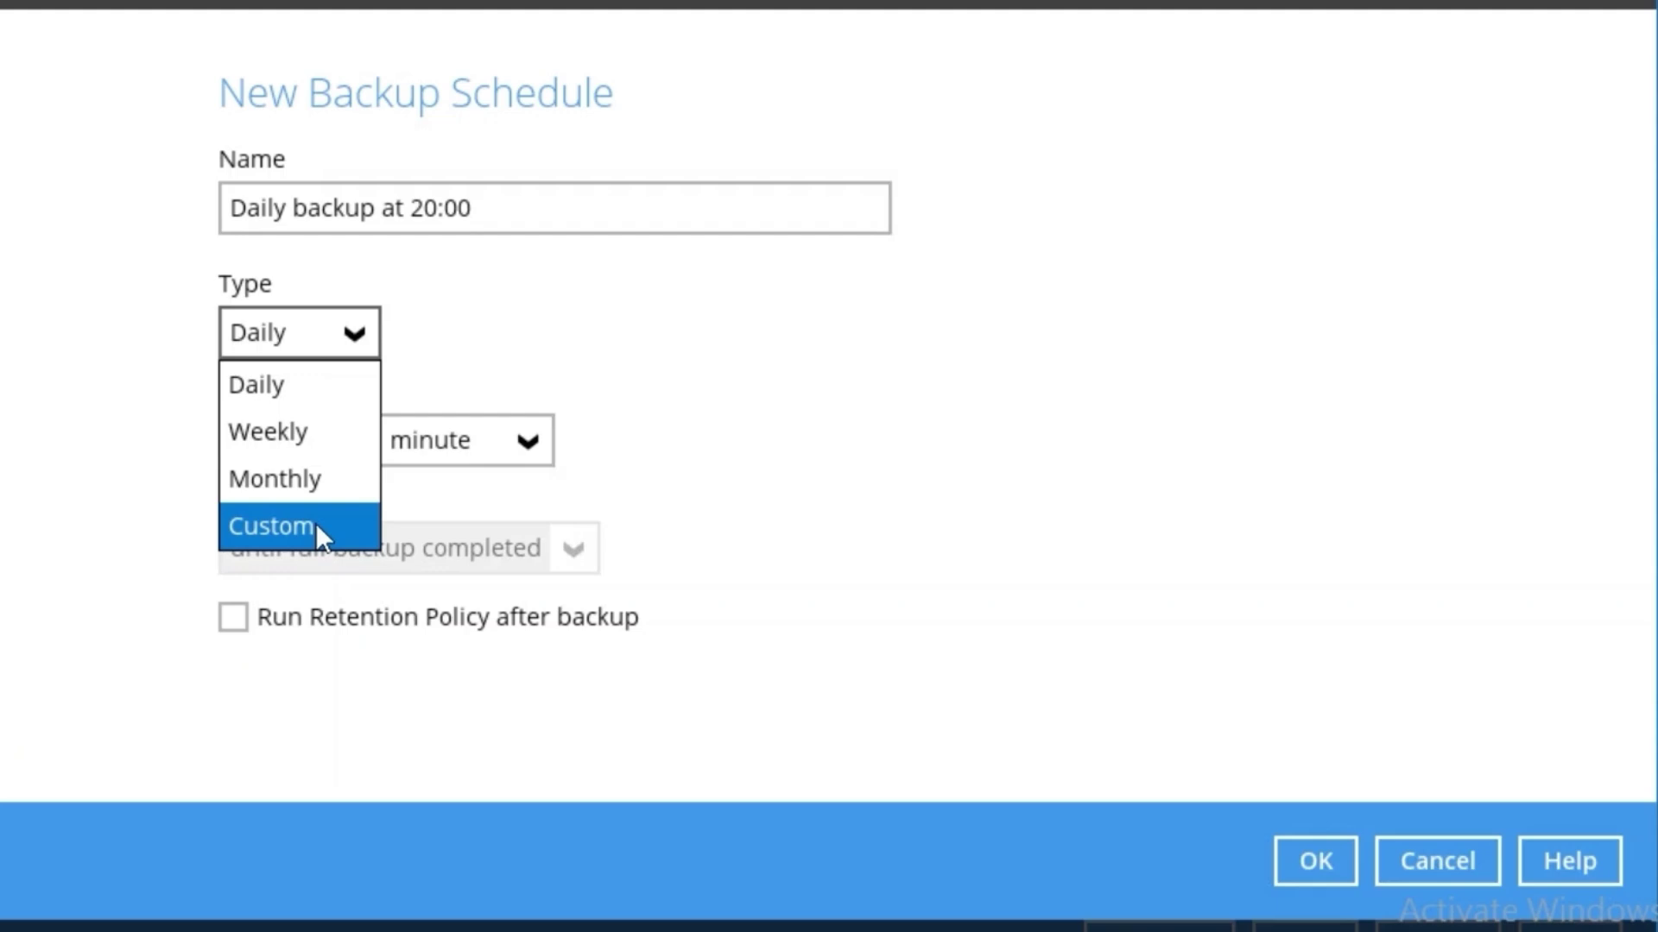
pyautogui.click(797, 454)
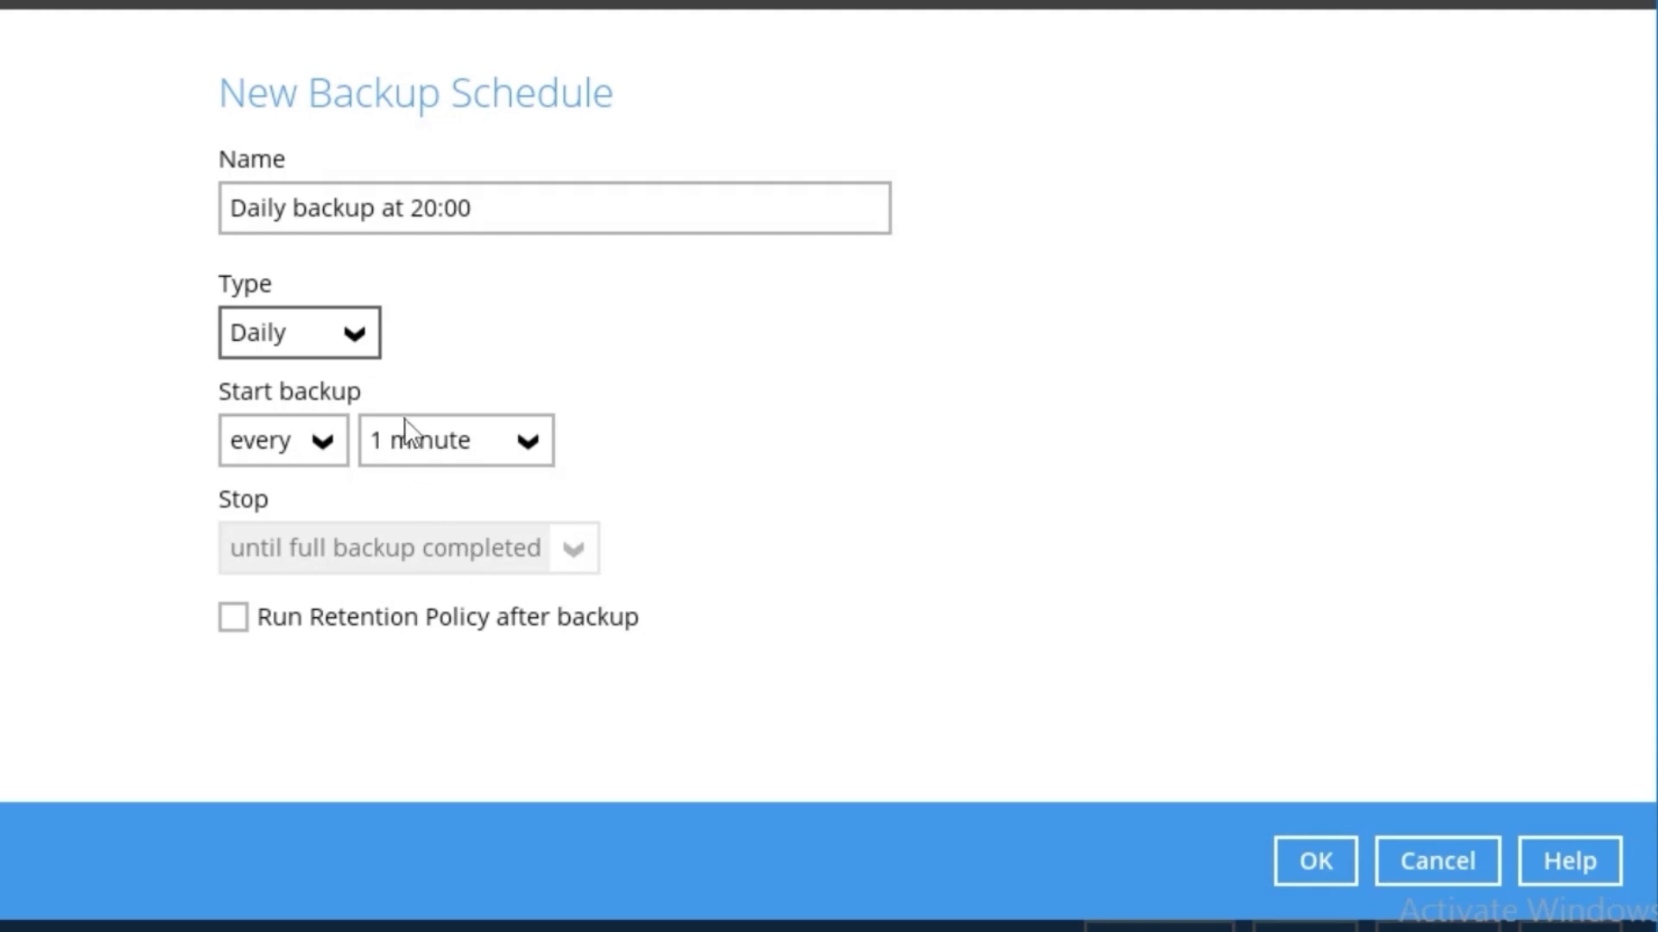
# - Try a Monthly type with Stop after a duration, and enable Run Retention Policy after backup
pyautogui.click(357, 333)
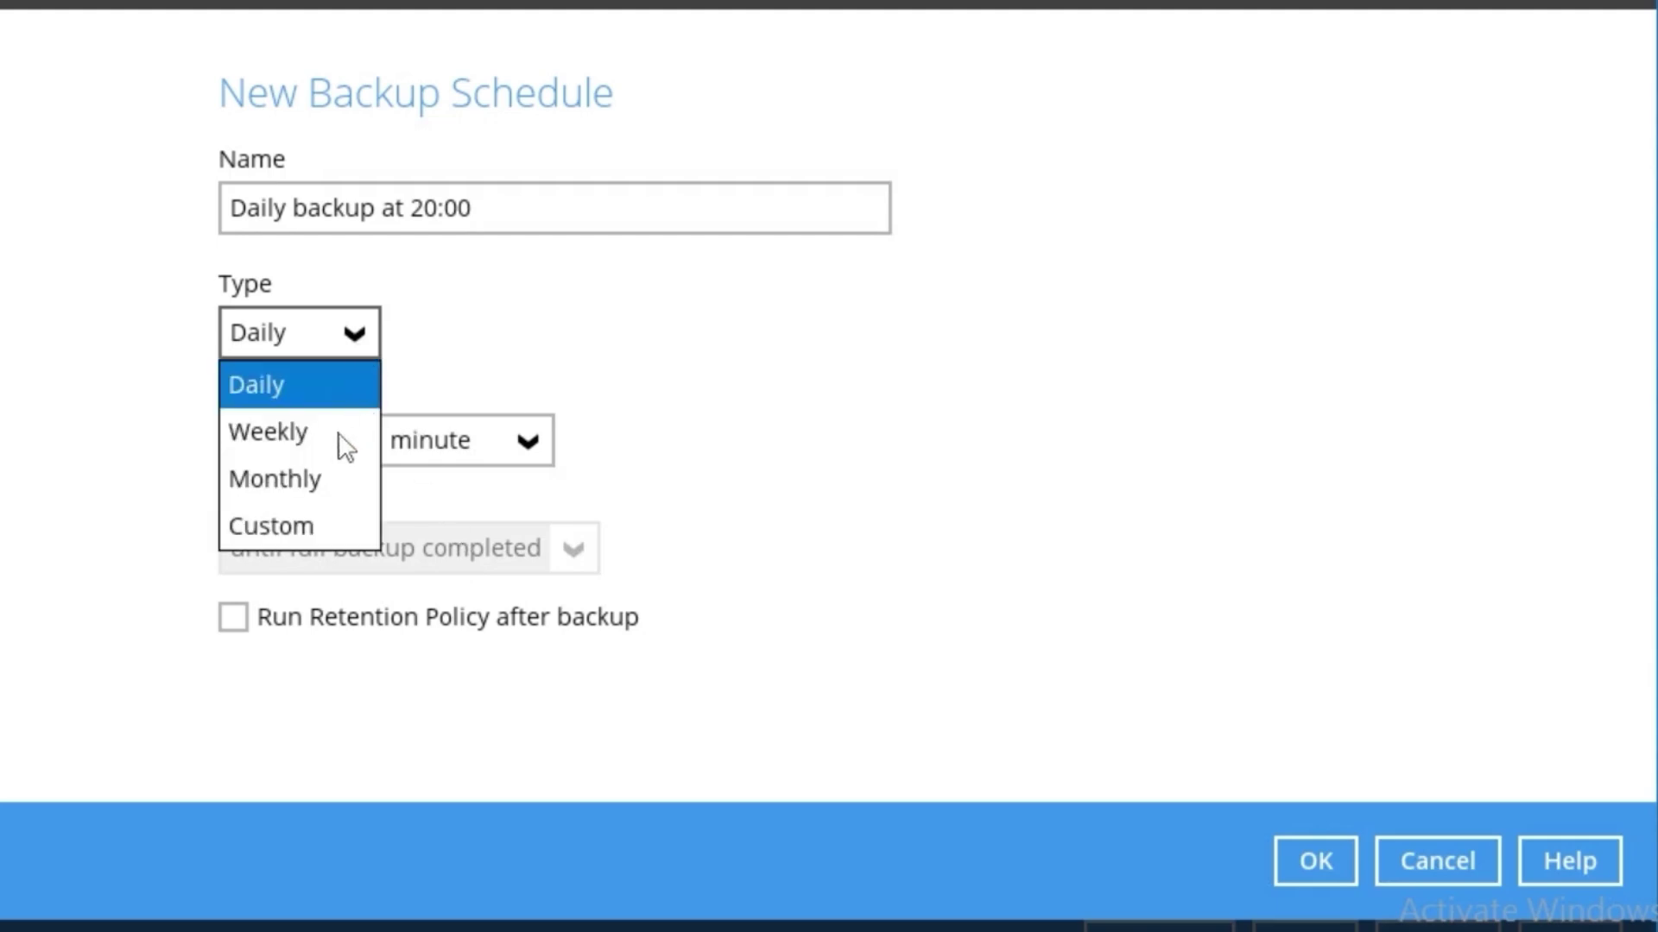
pyautogui.click(328, 480)
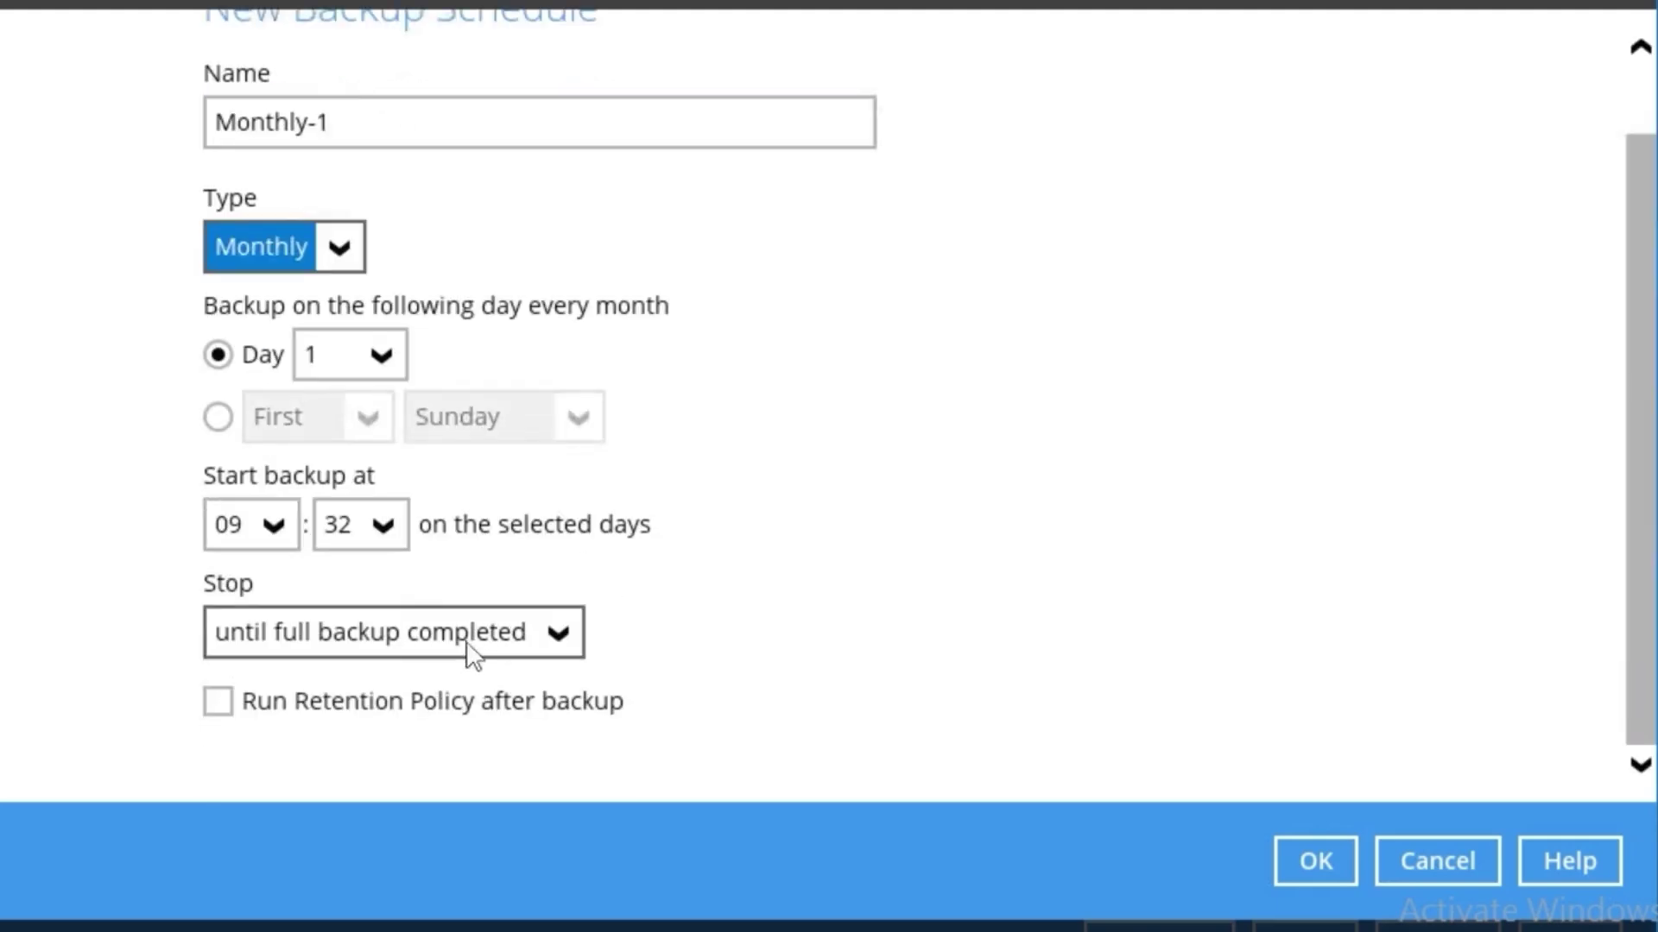
pyautogui.click(480, 632)
pyautogui.click(442, 731)
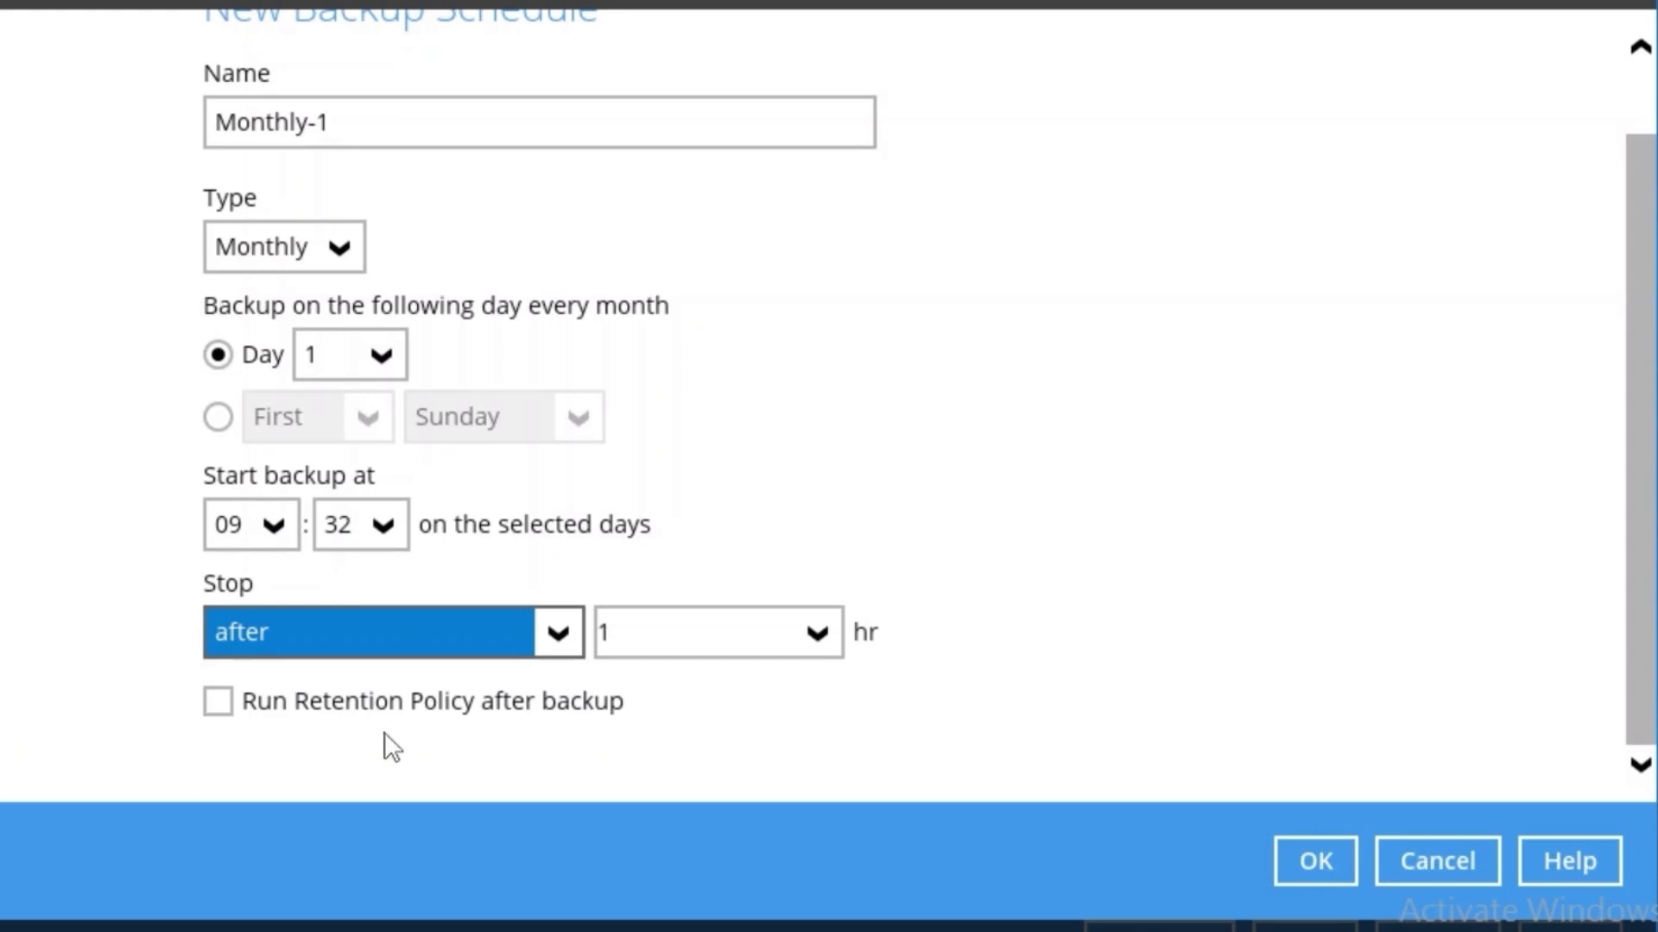
pyautogui.click(218, 700)
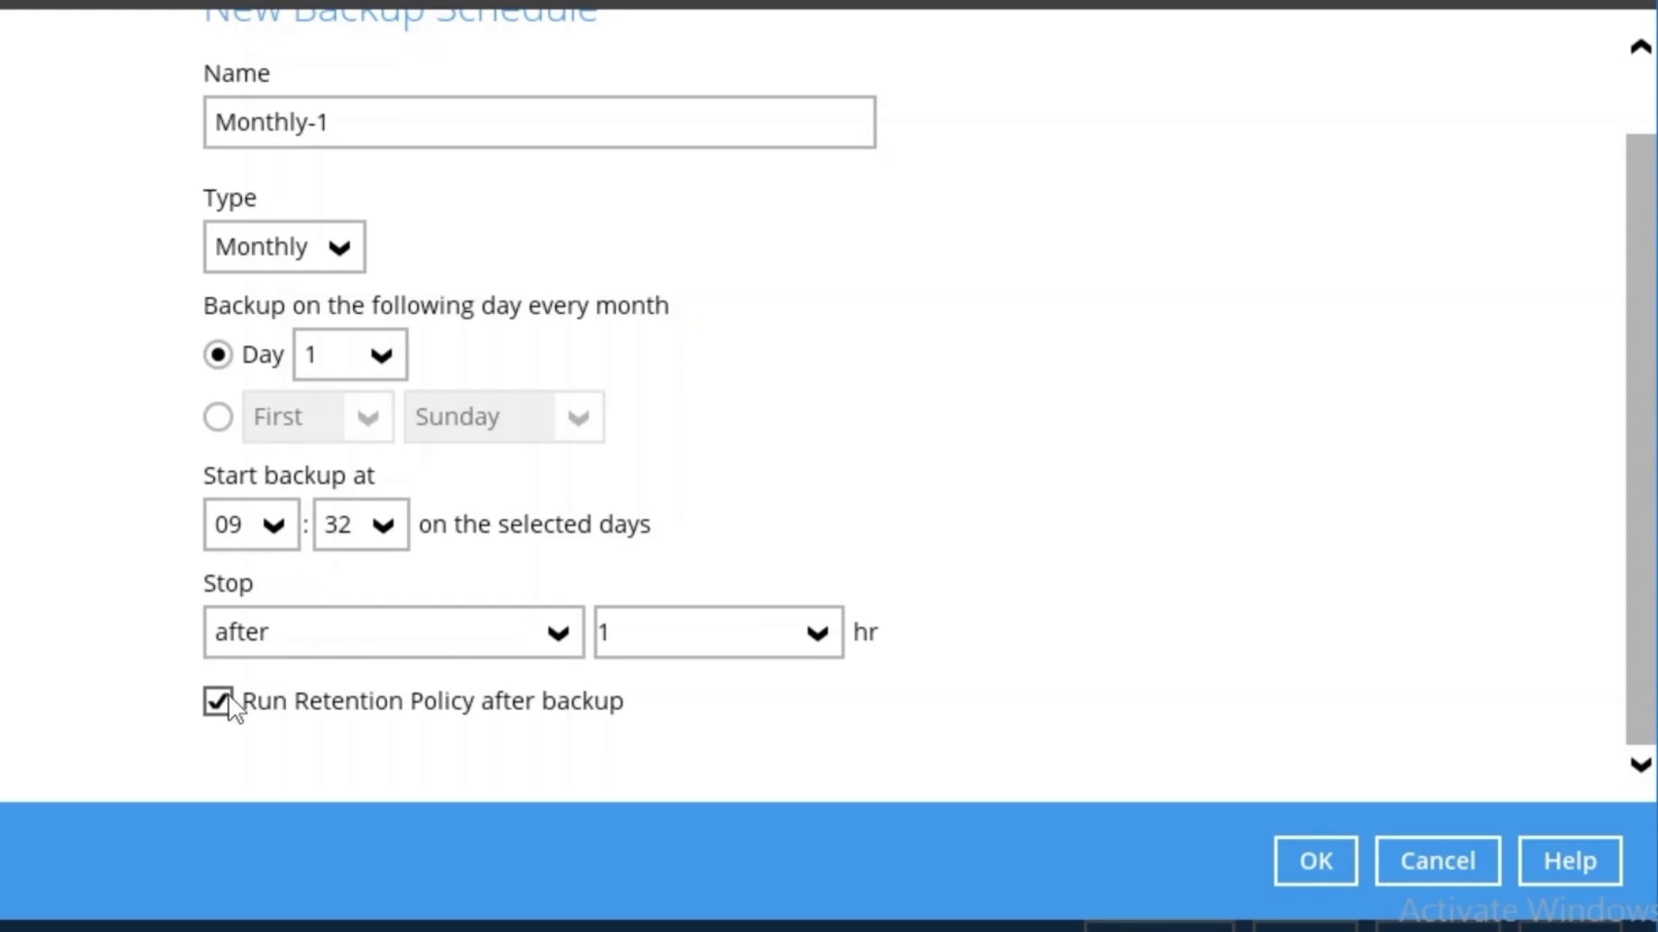
# - Set the schedule back to Daily starting backup at 20:00 and save it as Daily-1
pyautogui.click(327, 249)
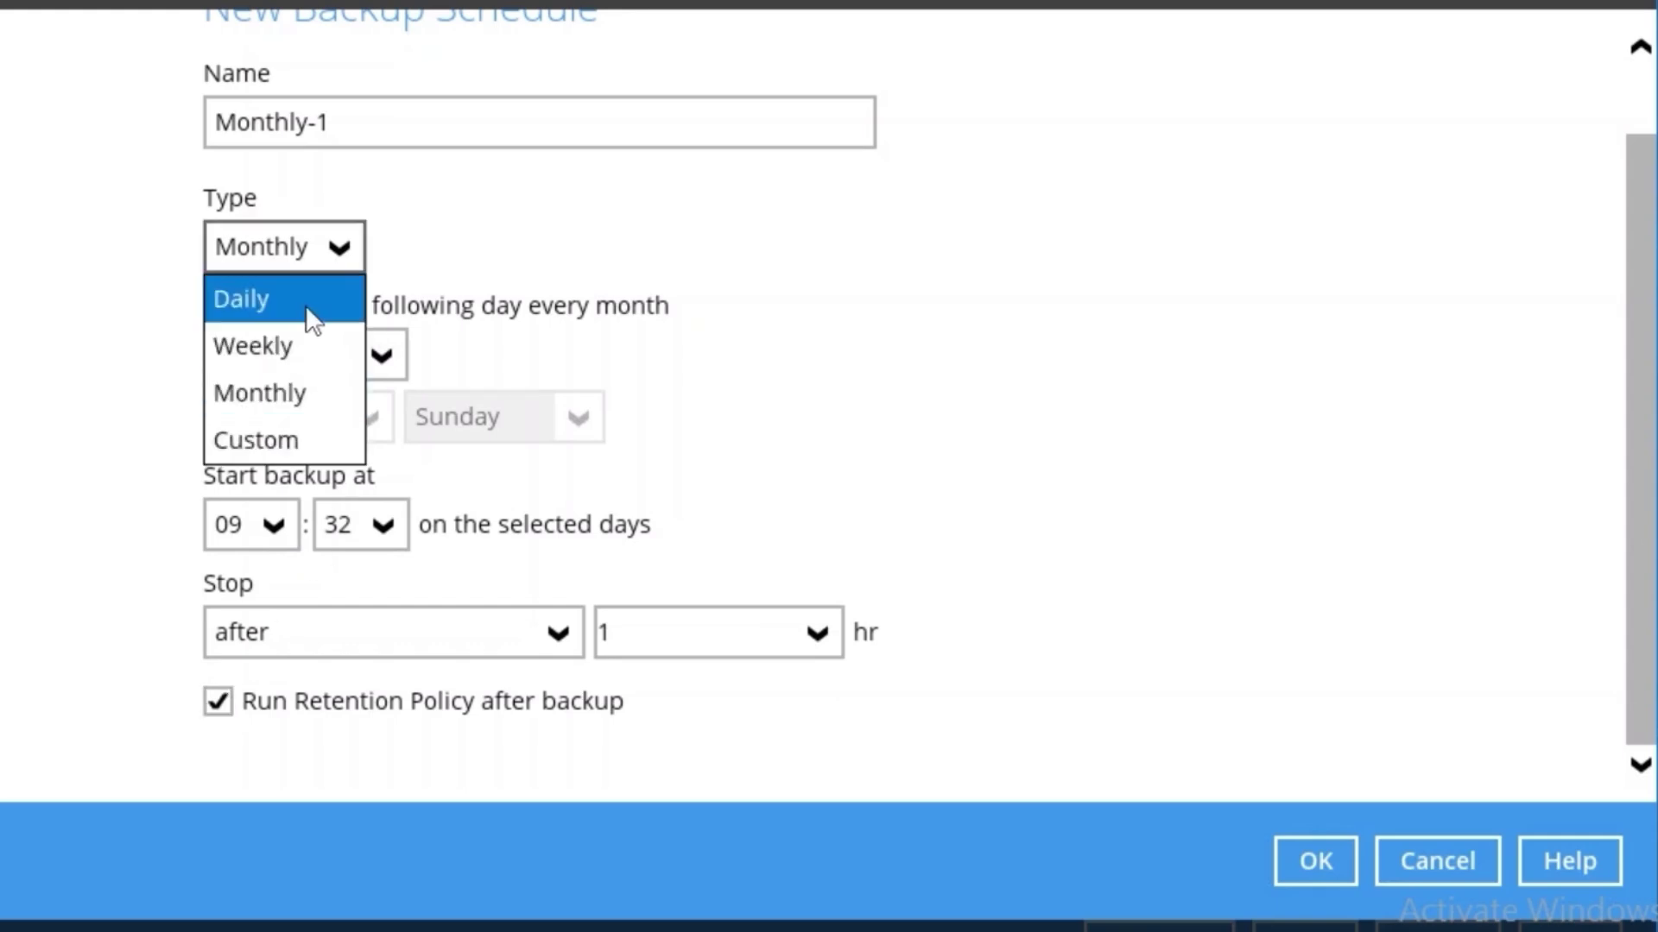
pyautogui.click(303, 311)
pyautogui.click(283, 440)
pyautogui.click(283, 474)
pyautogui.click(405, 441)
pyautogui.scroll(-3, 406, 583)
pyautogui.click(390, 583)
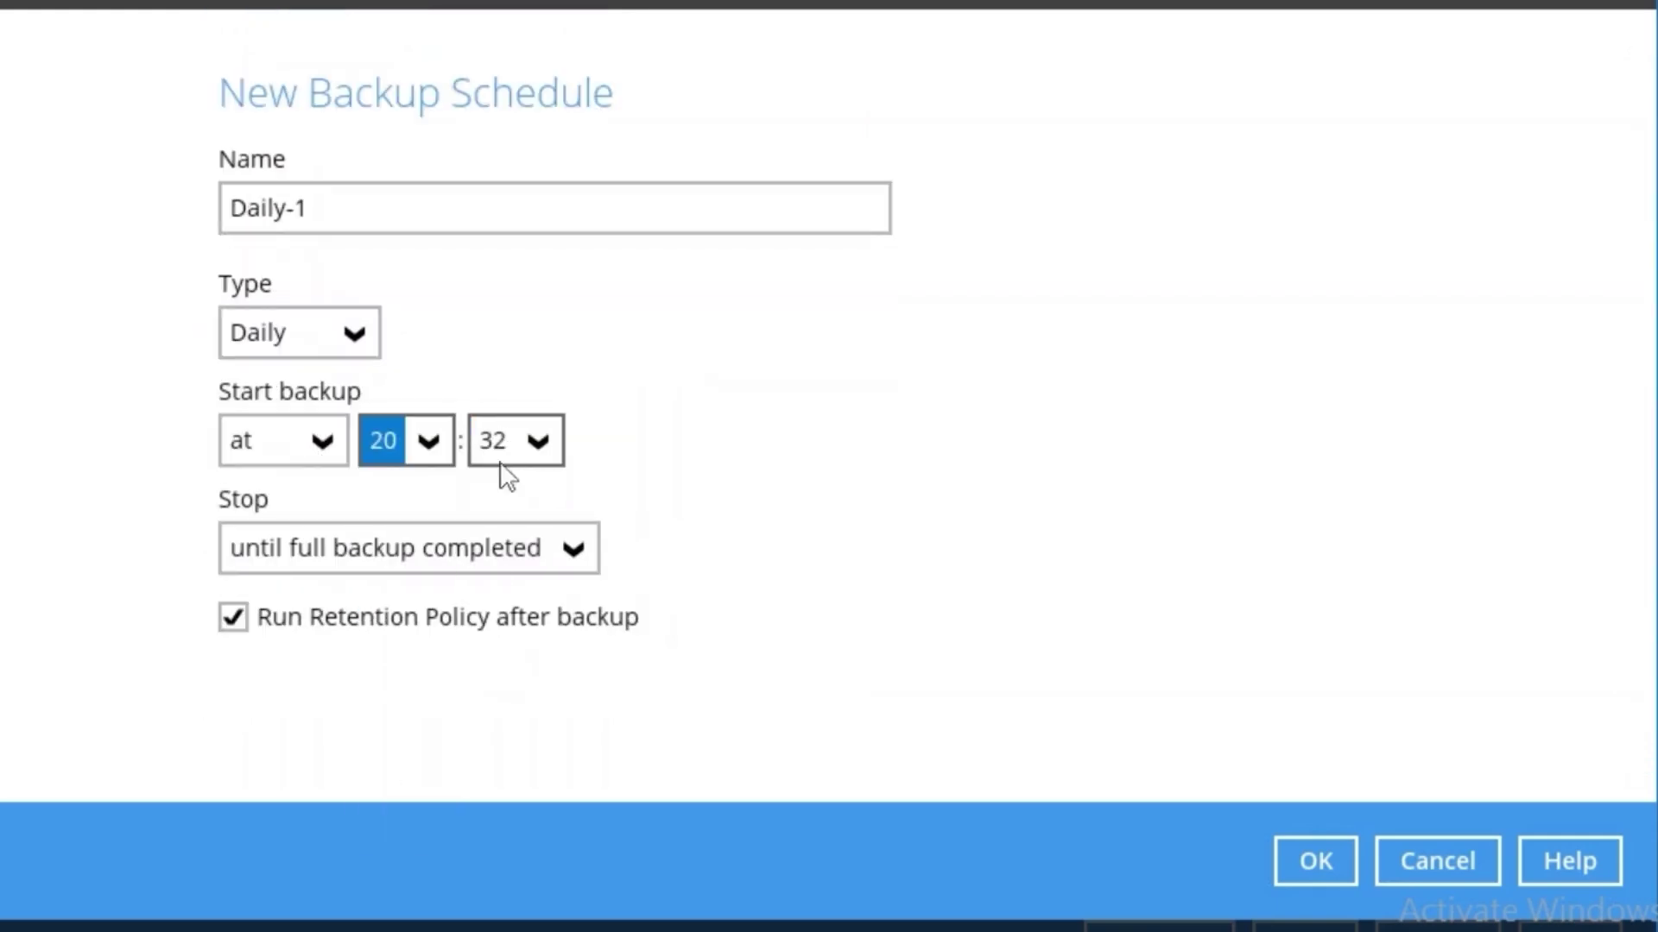
pyautogui.click(516, 441)
pyautogui.scroll(2, 500, 491)
pyautogui.click(492, 485)
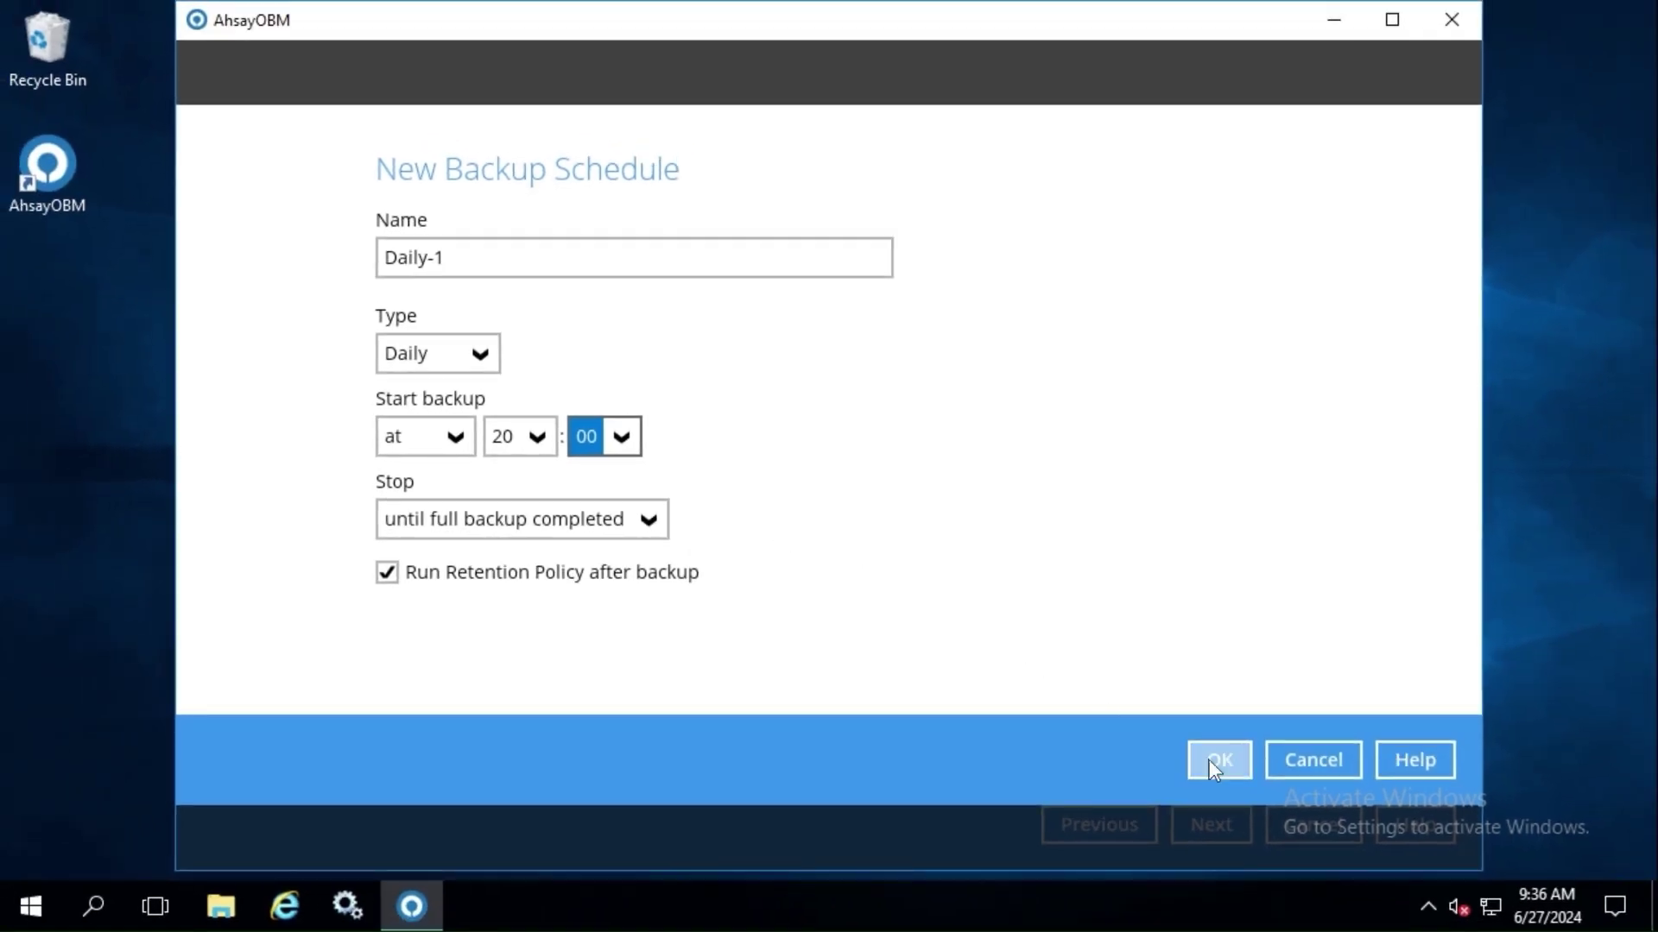
pyautogui.click(1316, 860)
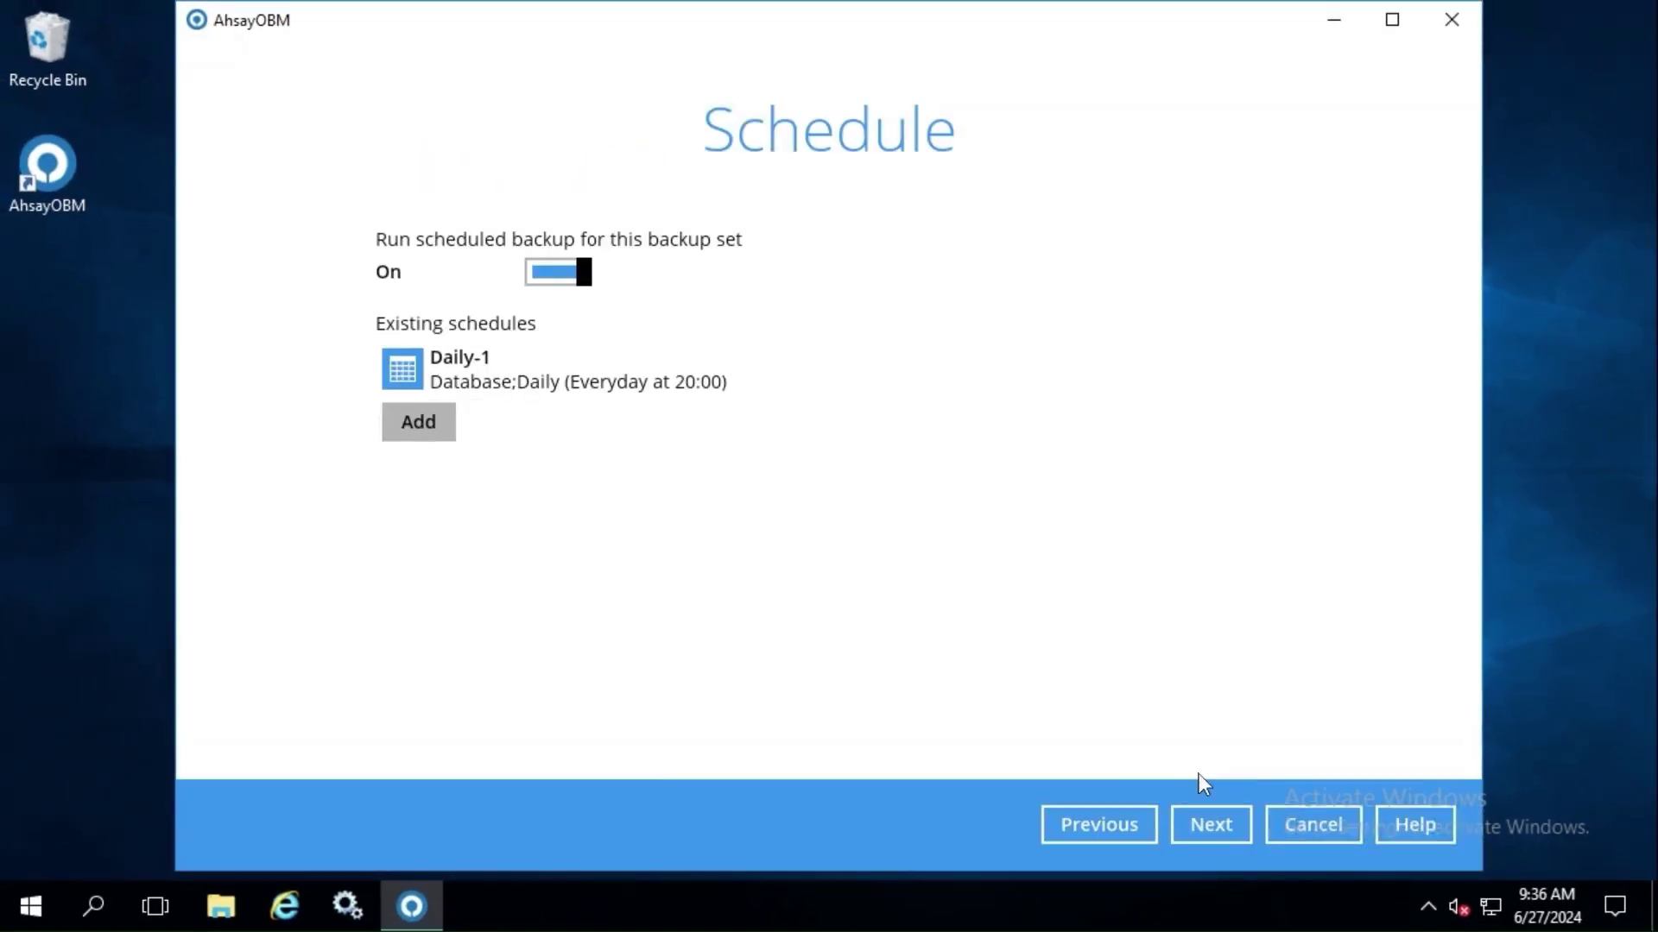
# - Add Ahsay Drive (Singapore) as the first storage destination
pyautogui.click(1217, 826)
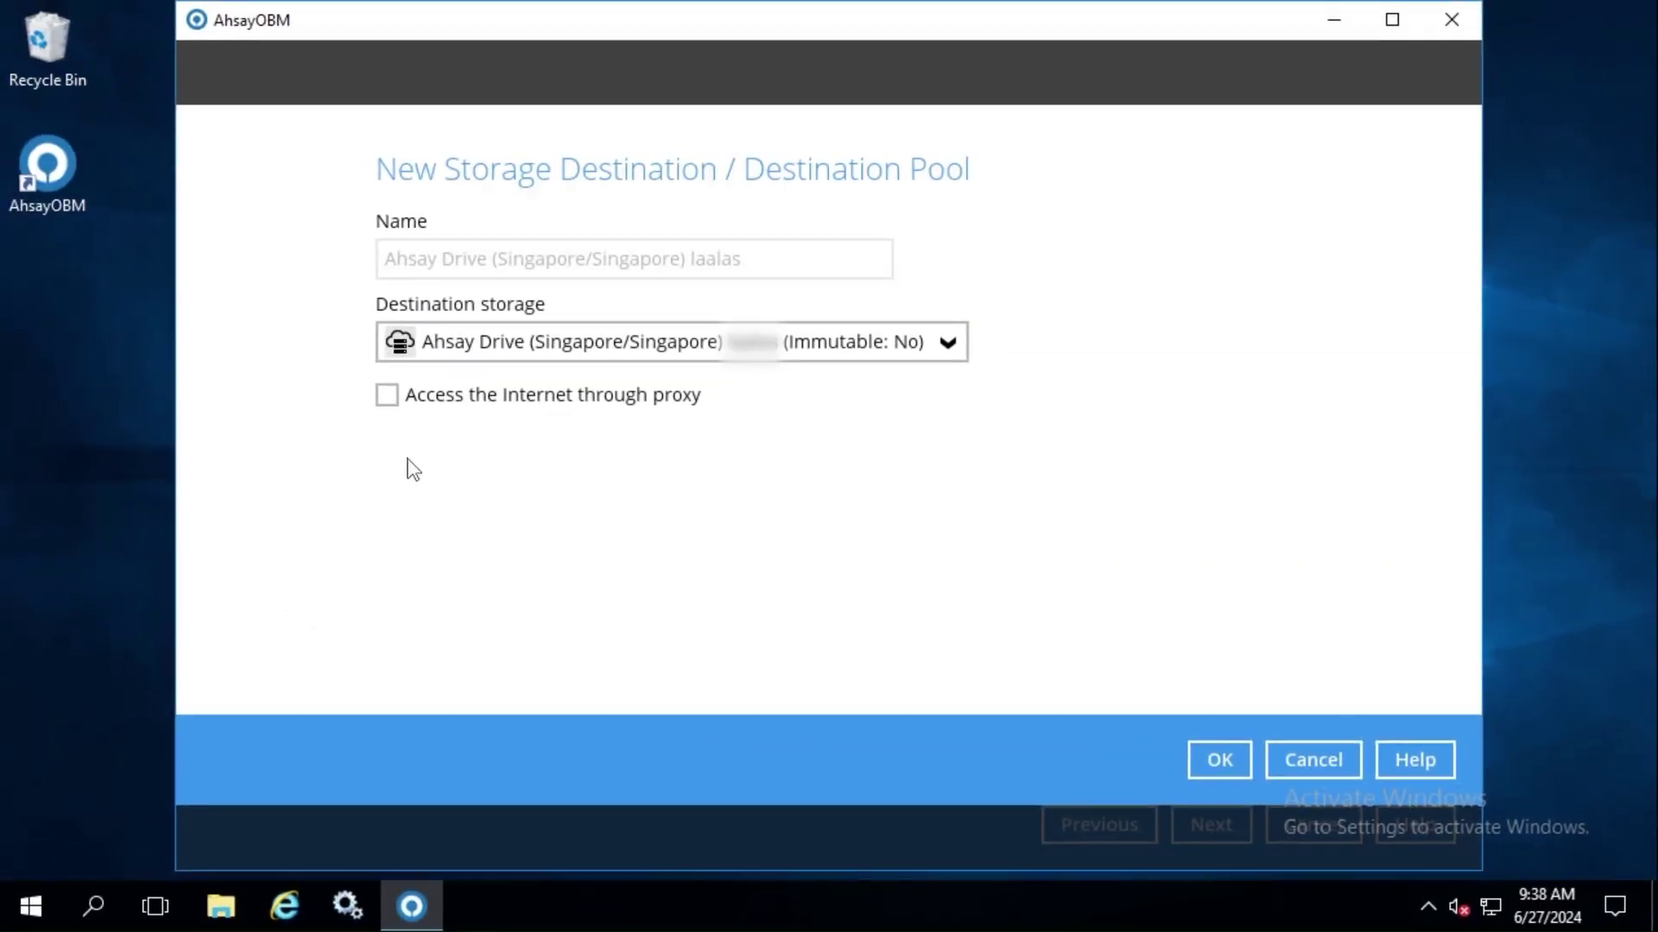
pyautogui.click(1218, 761)
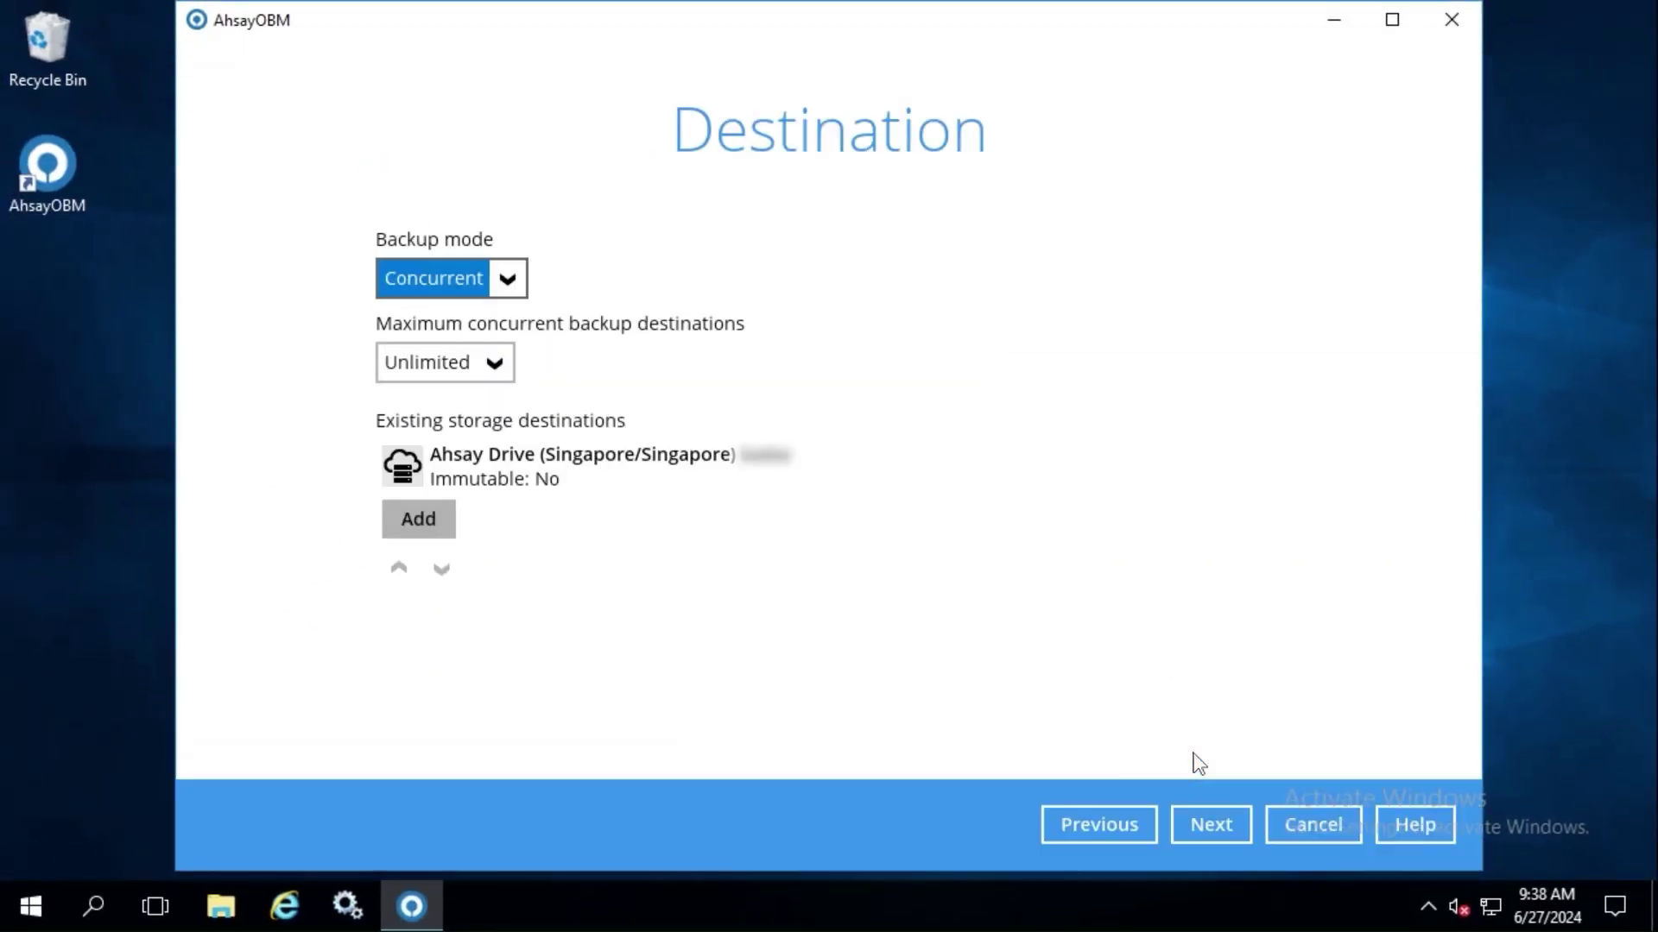
# - Add a Local / Mapped Drive destination Local-1 pointing at the NetworkDriveTest (Z:) network share
pyautogui.click(417, 518)
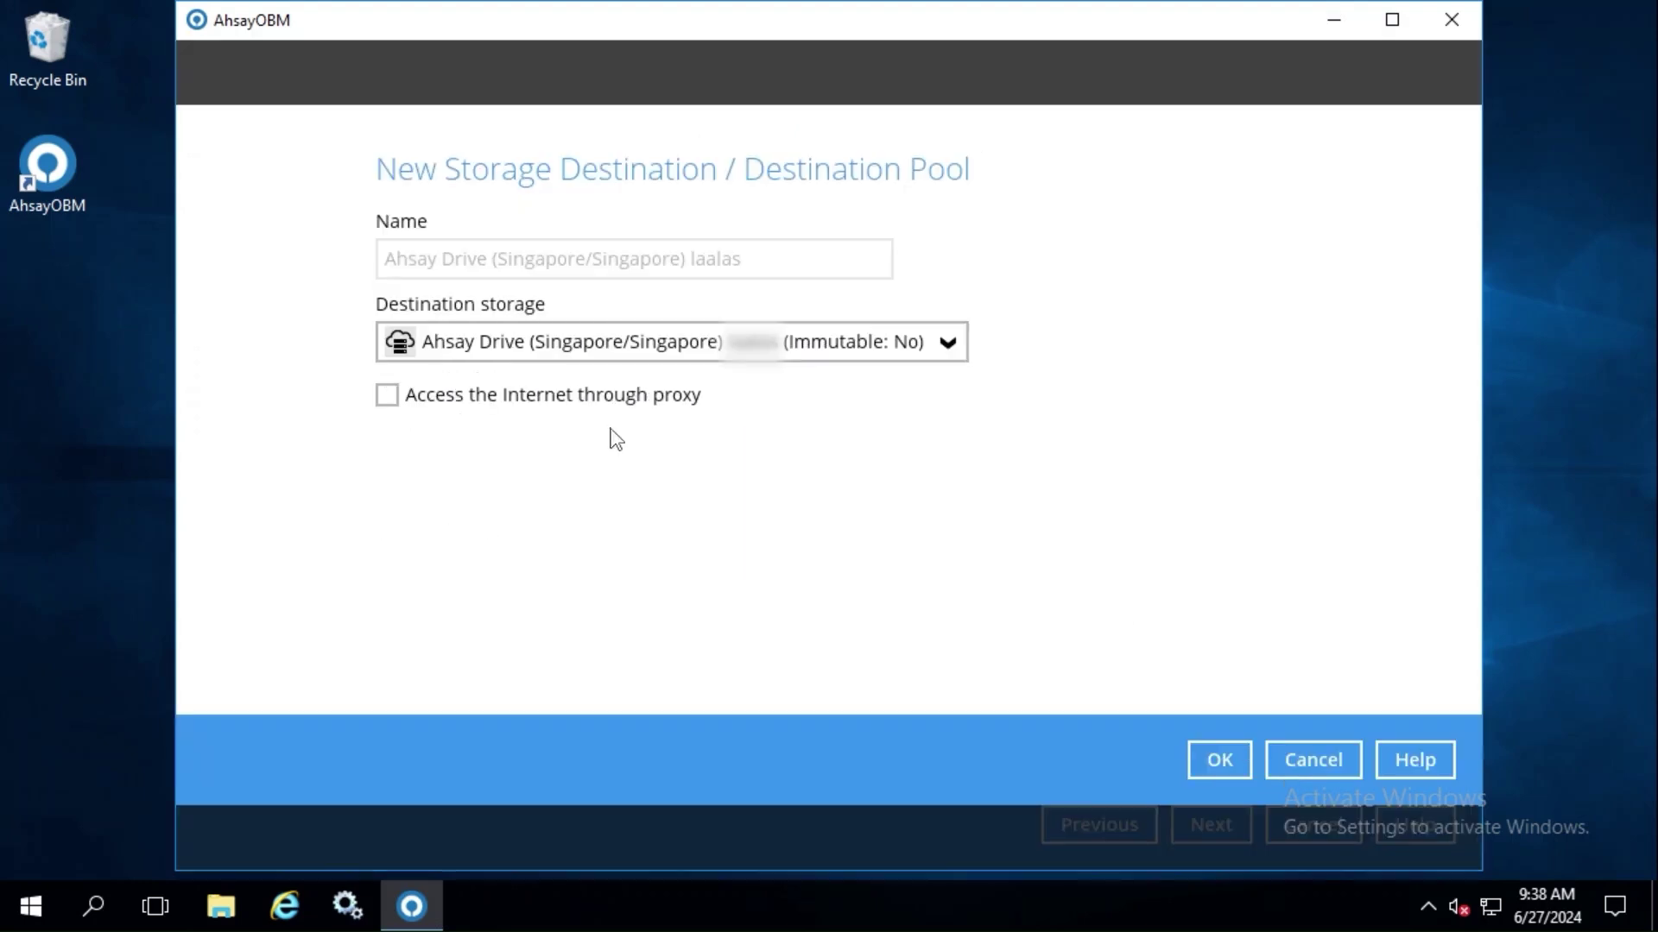
pyautogui.click(628, 350)
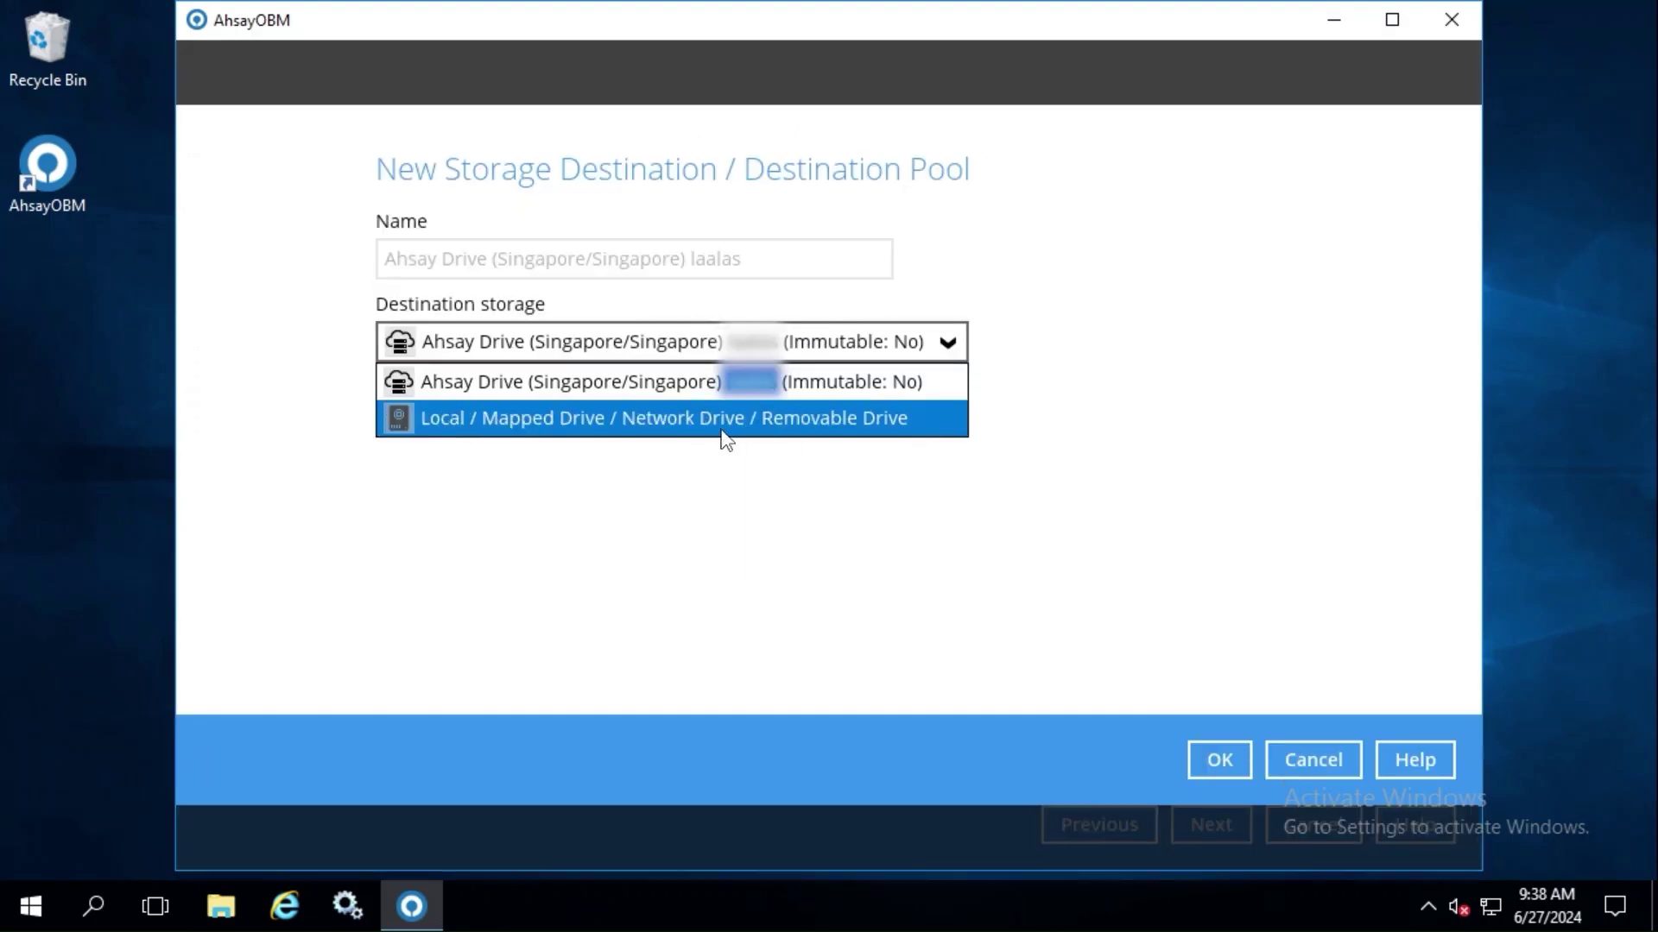
pyautogui.click(820, 422)
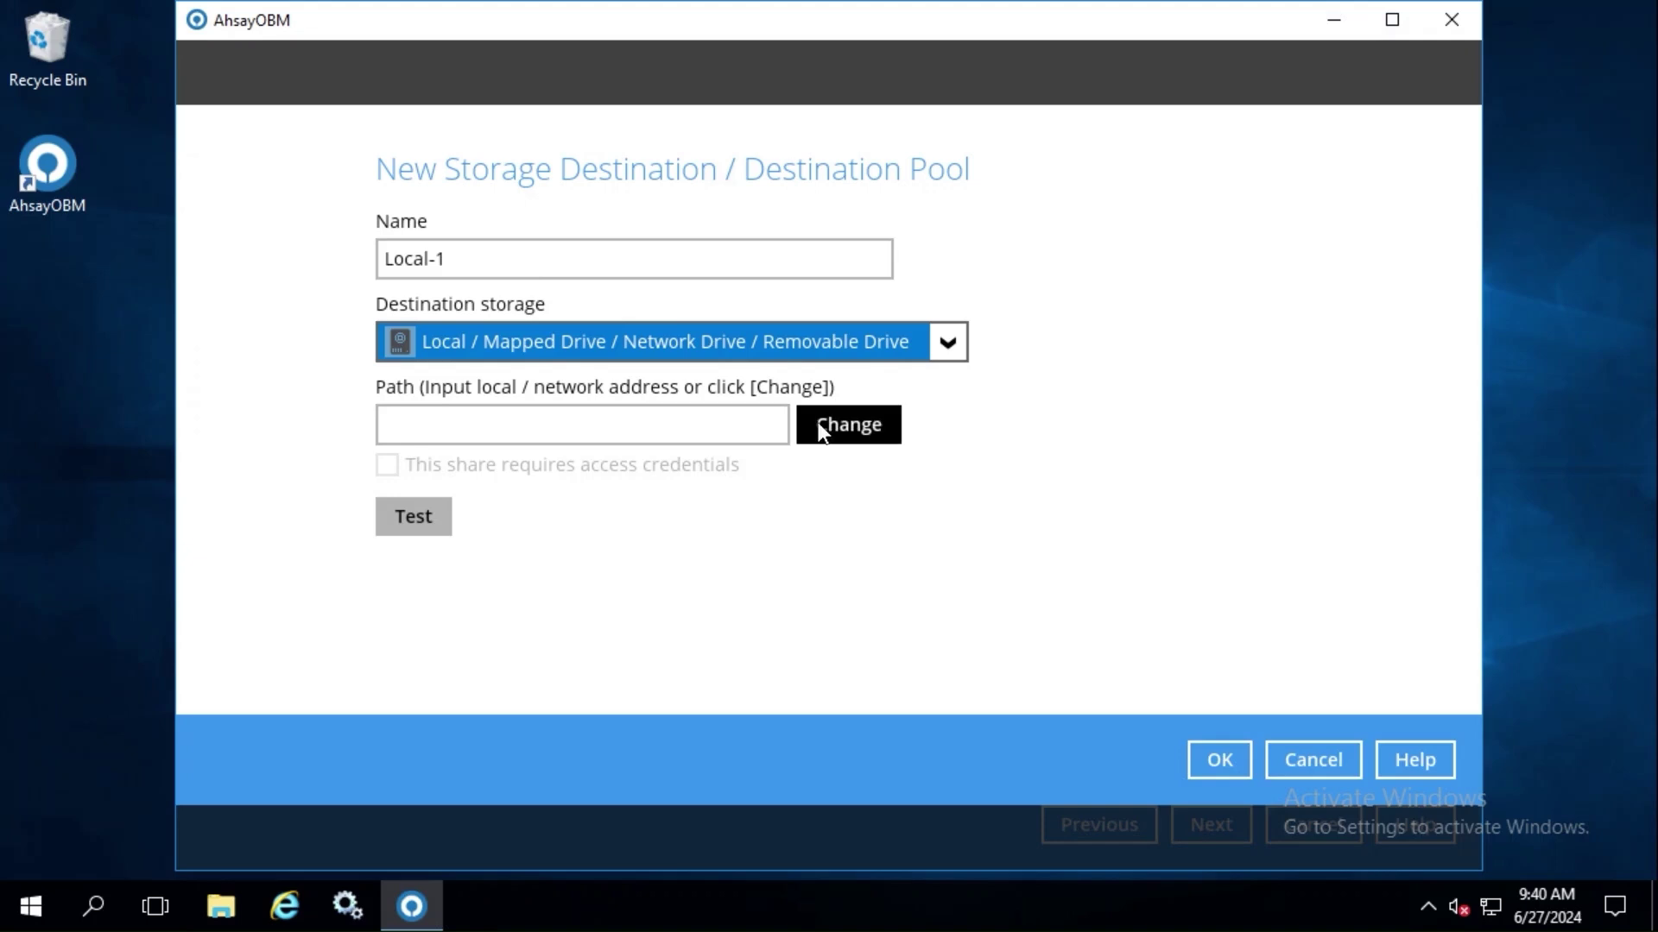
pyautogui.click(822, 426)
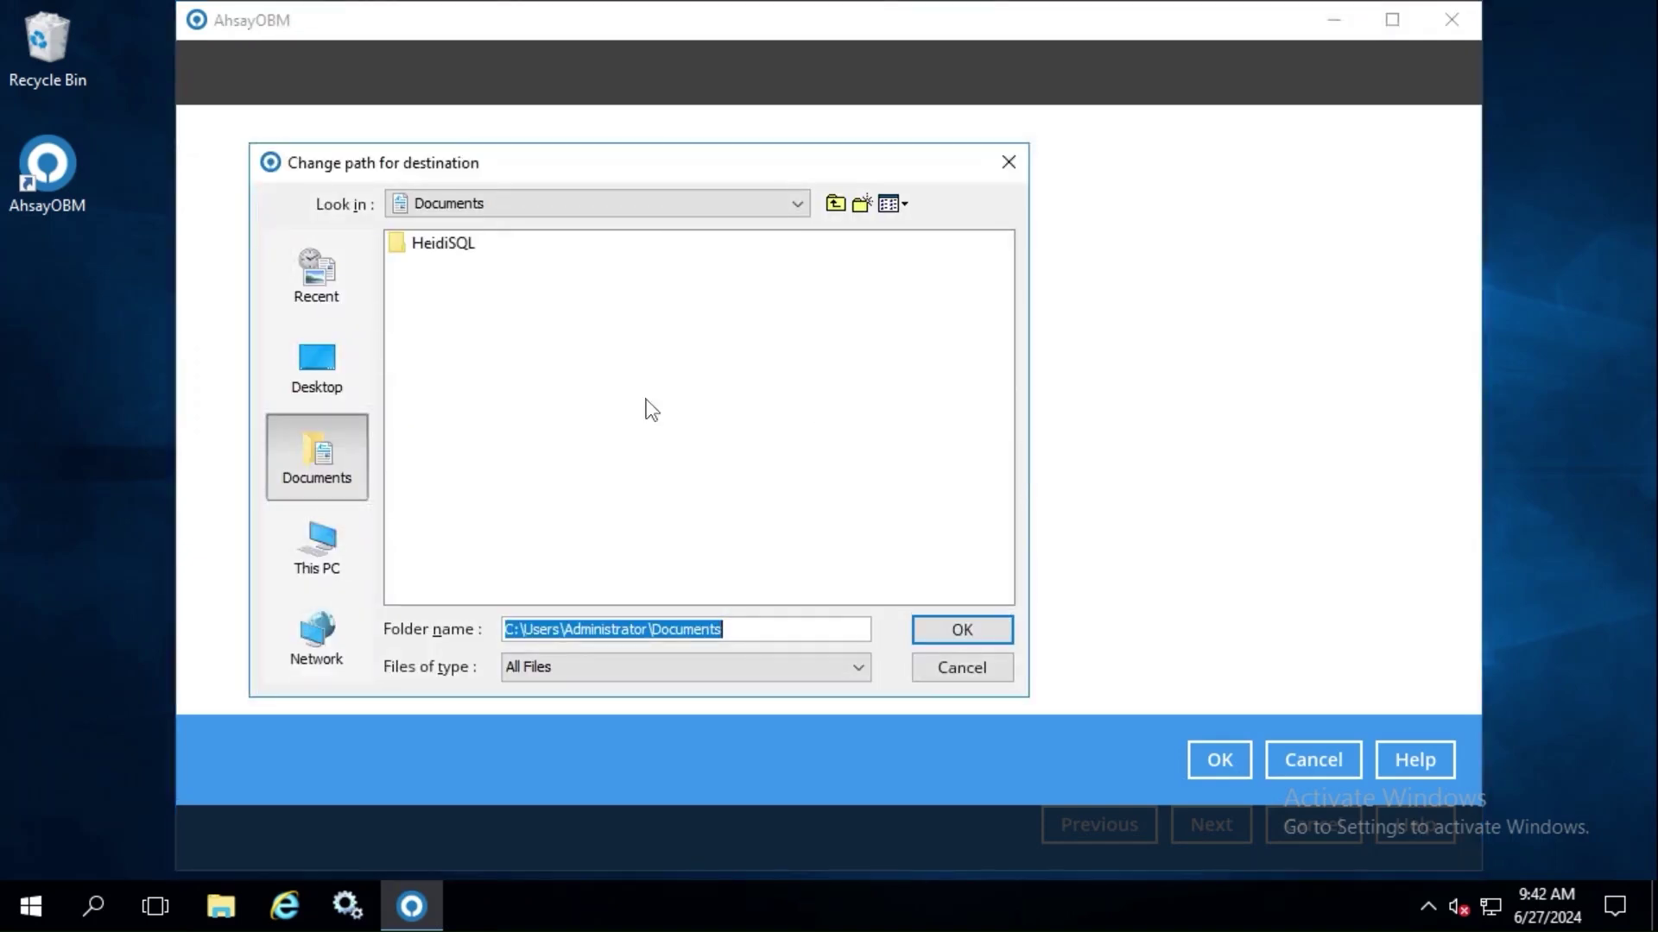
pyautogui.click(318, 535)
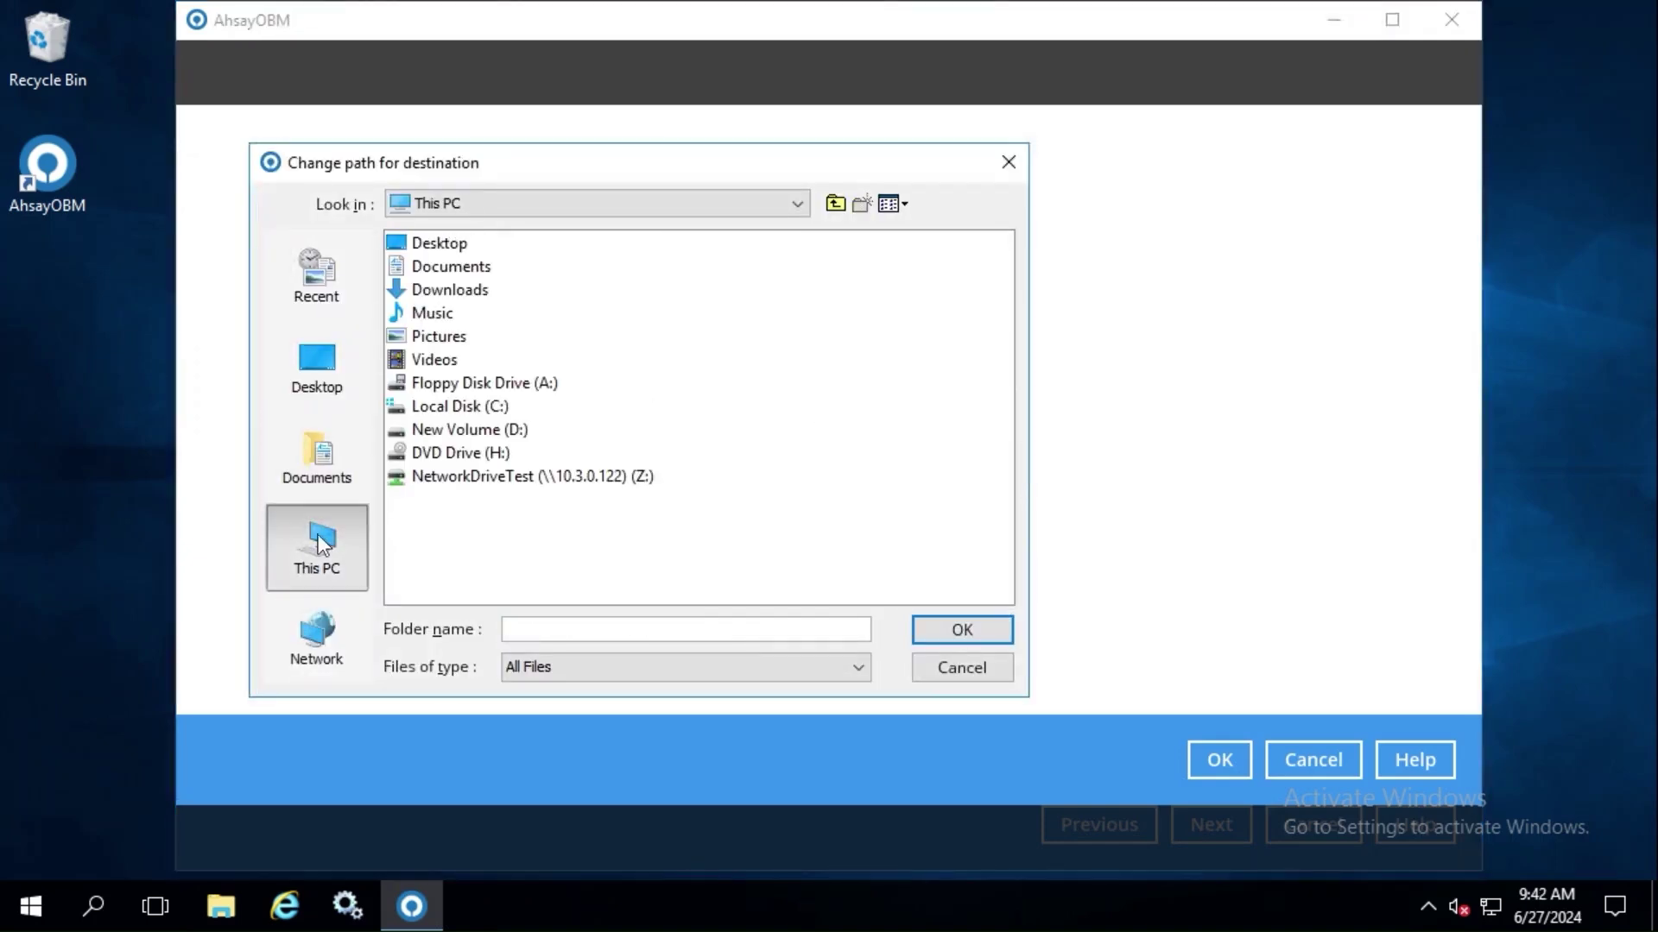
pyautogui.doubleClick(532, 475)
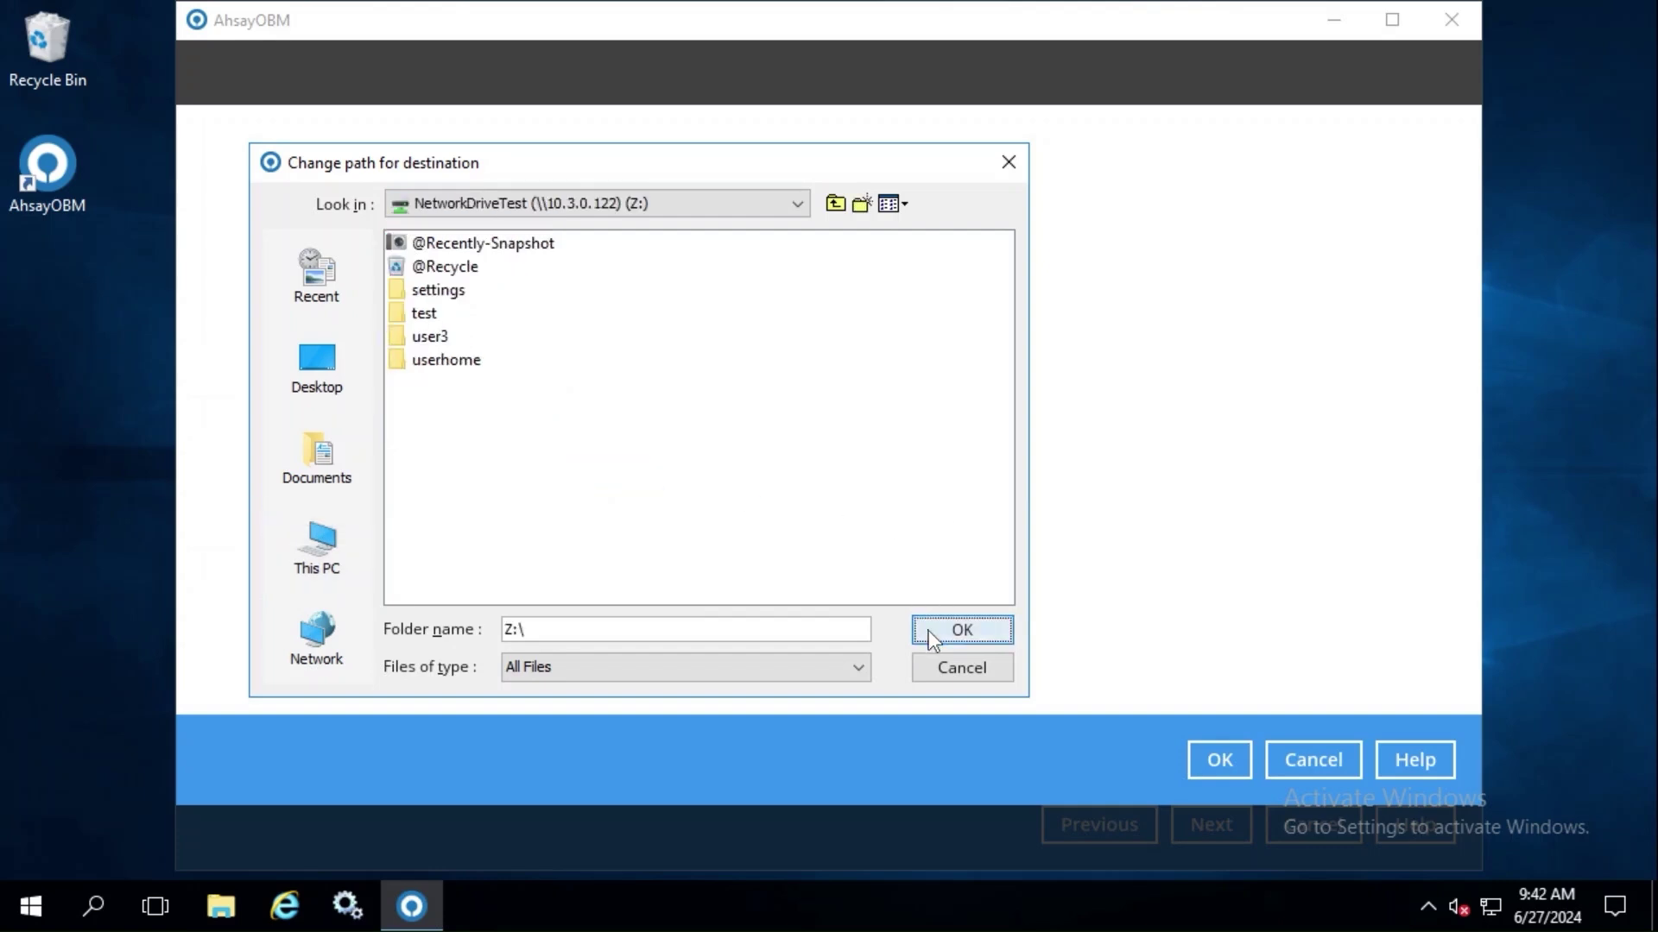
pyautogui.click(961, 630)
pyautogui.click(1219, 759)
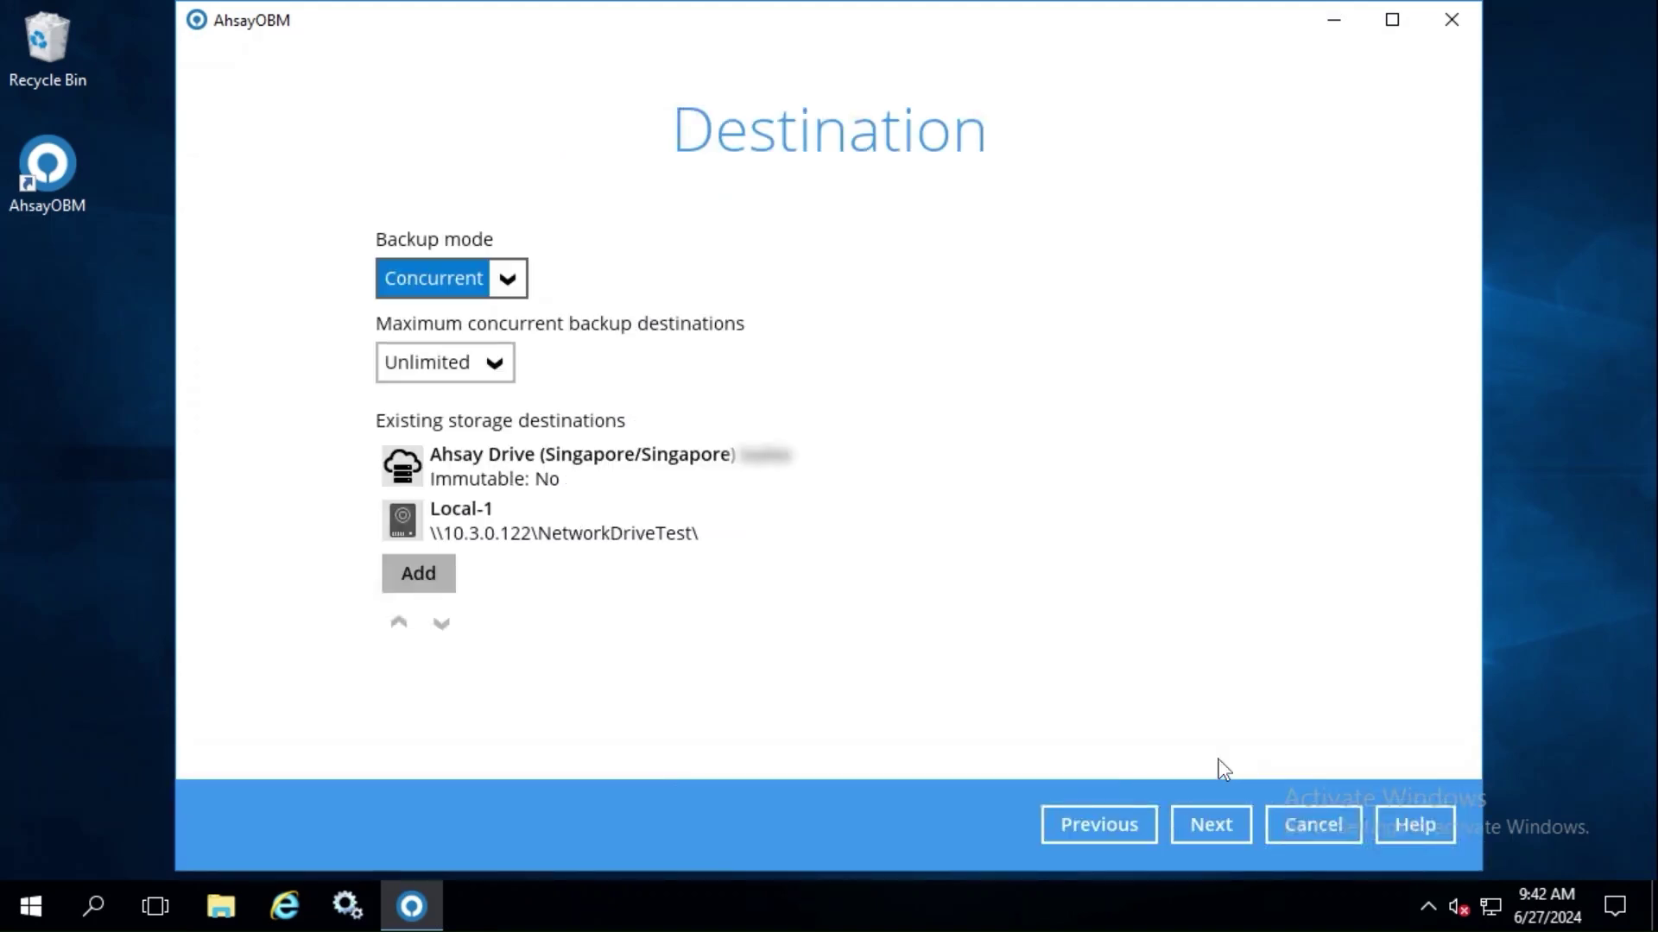
# - Keep Default encryption type and confirm the encryption key reminder
pyautogui.click(1206, 816)
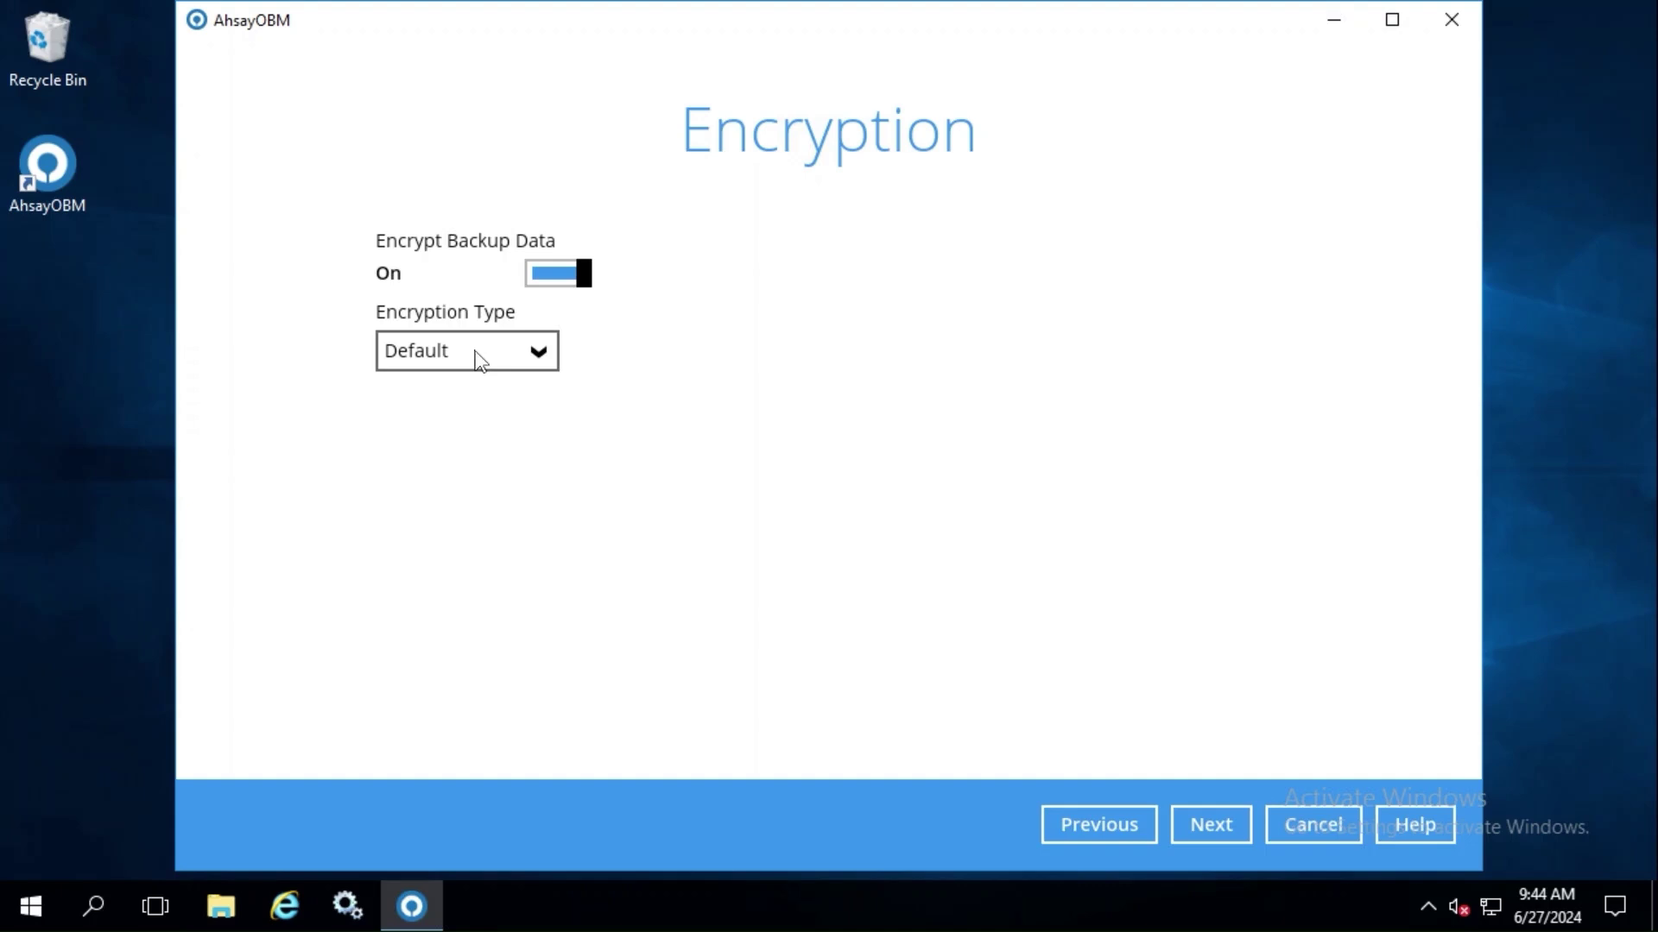
pyautogui.click(1211, 825)
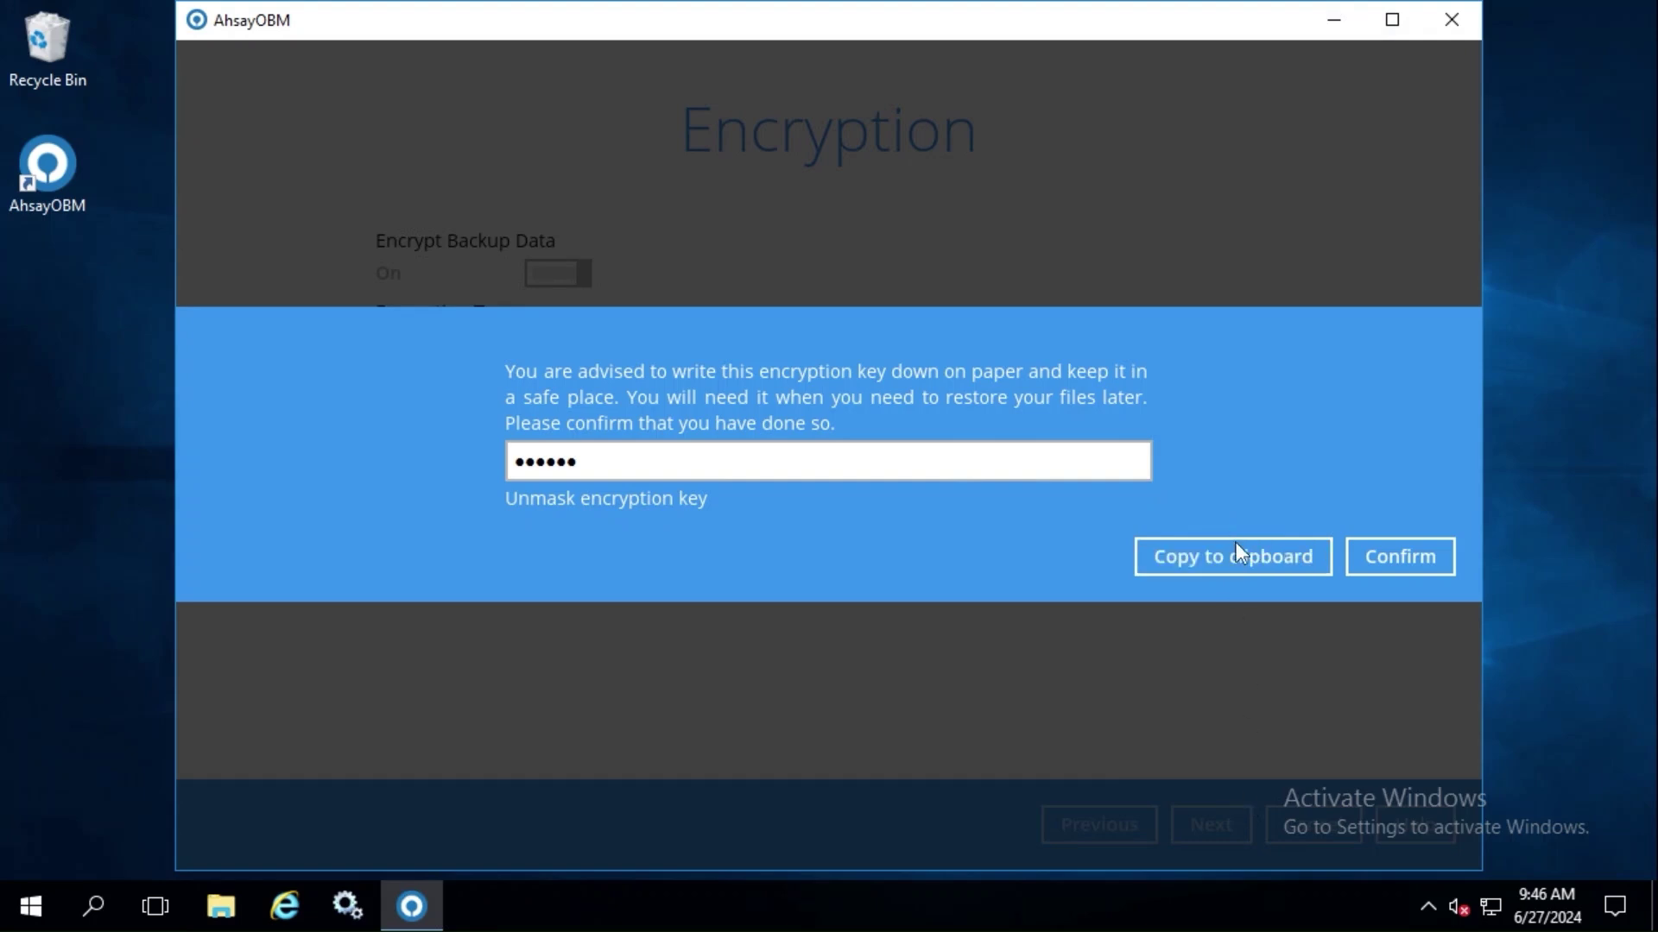
pyautogui.click(1406, 557)
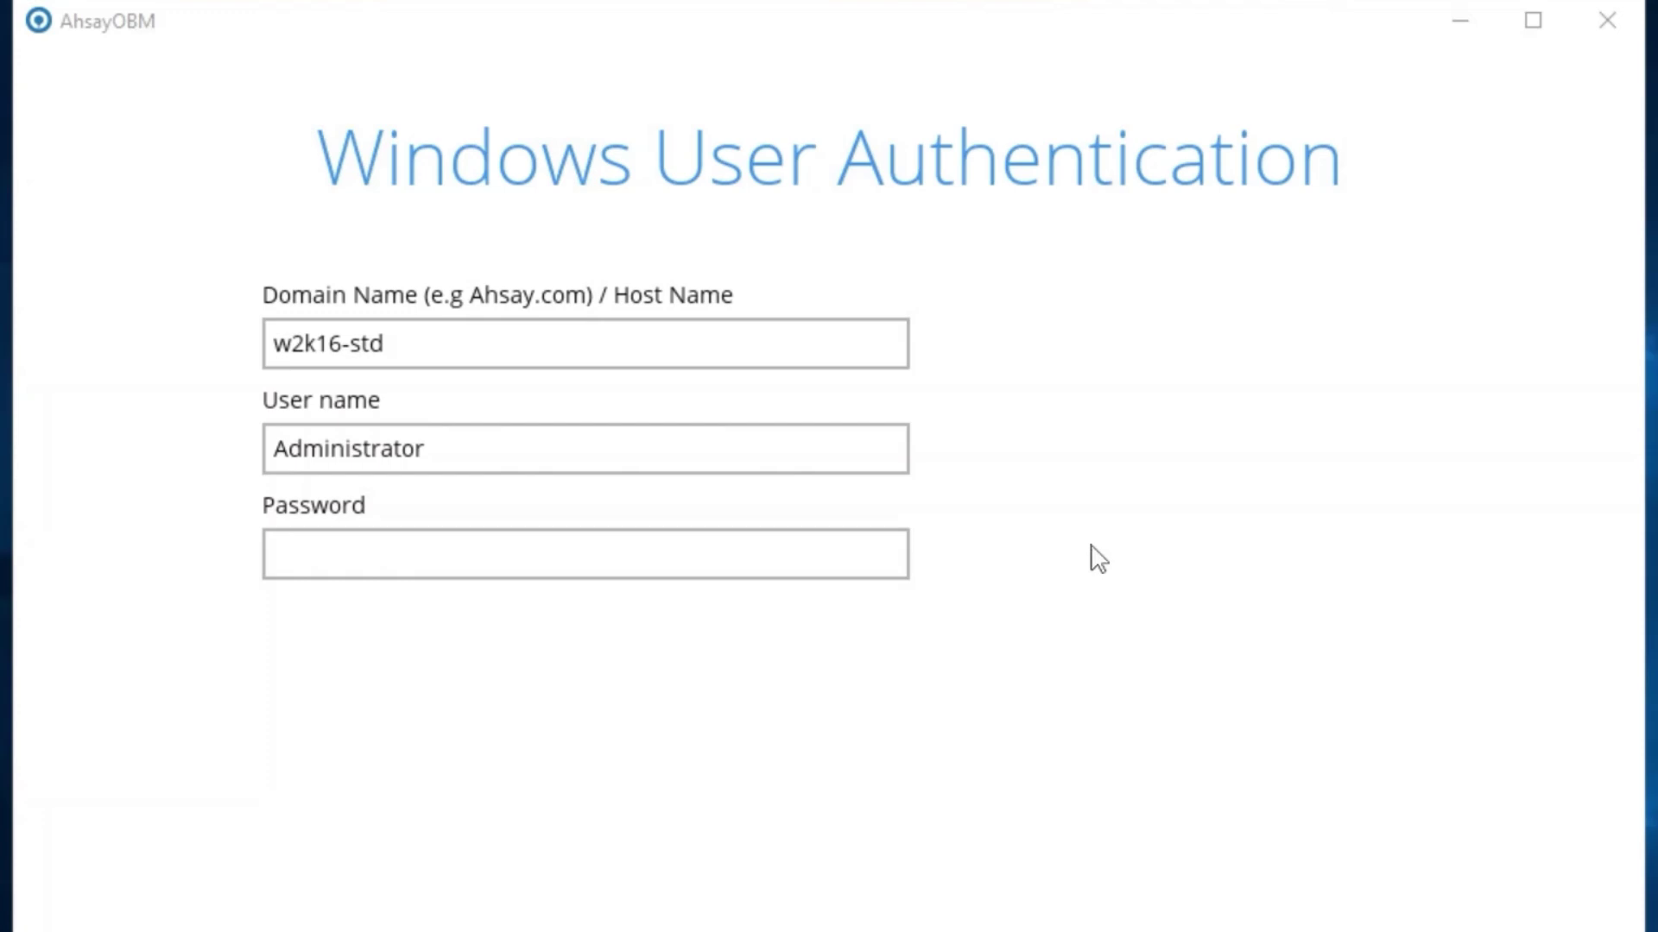
# - Enter the Administrator's Windows password and finish creating MariaDB Set
pyautogui.click(532, 551)
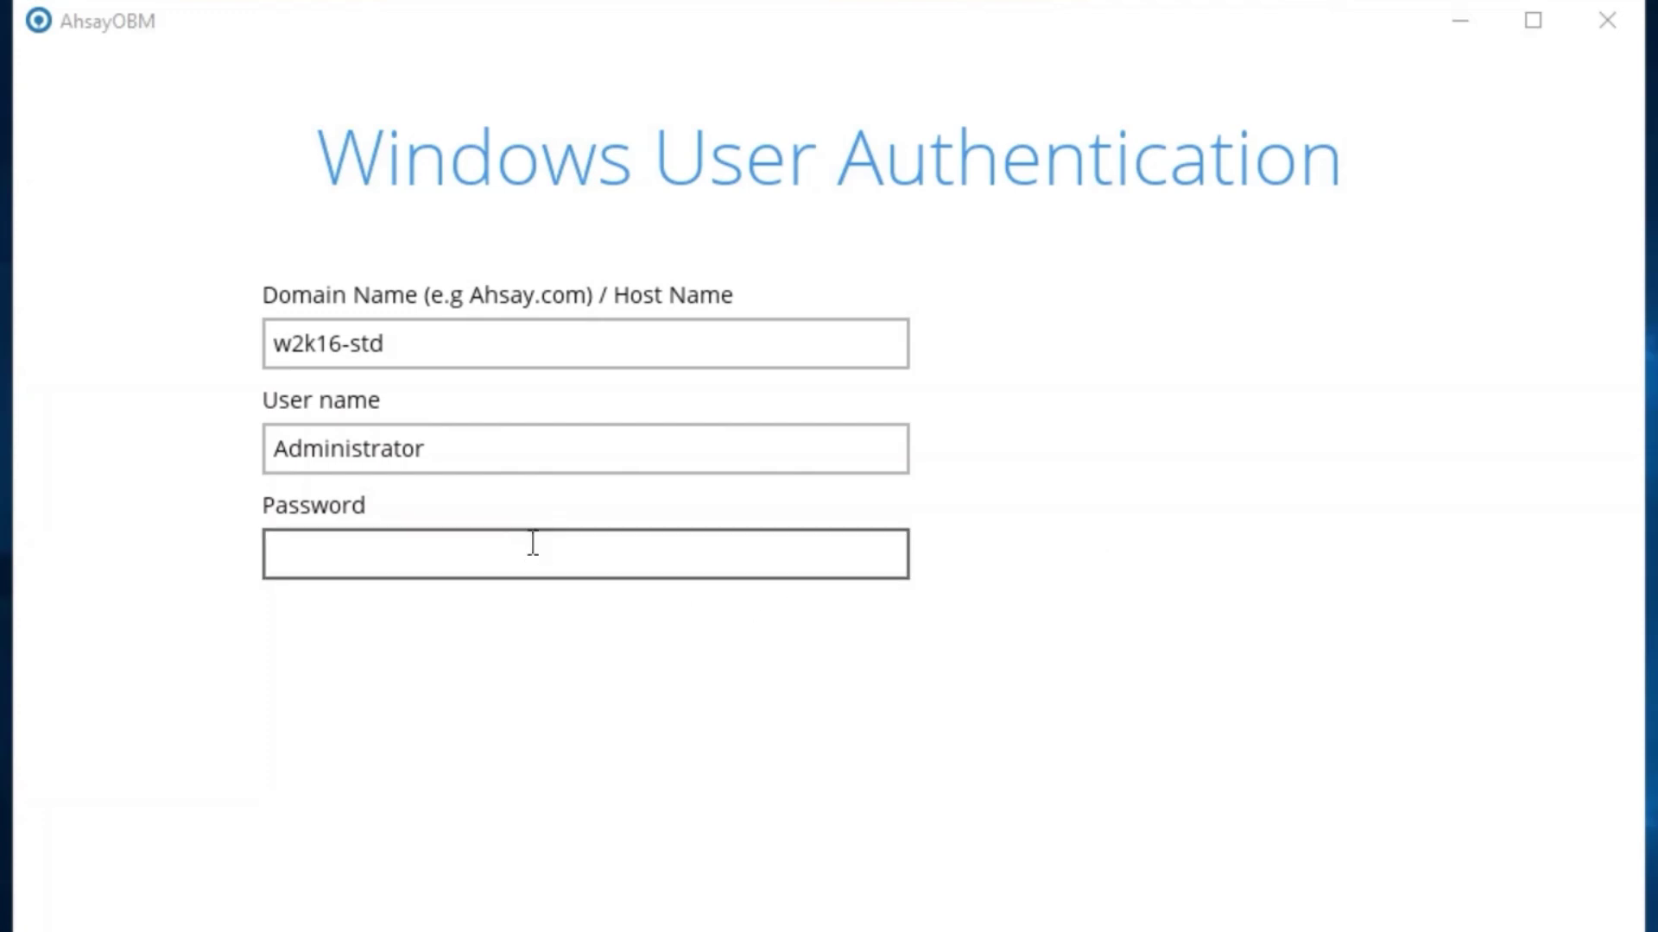
pyautogui.write('aassword')
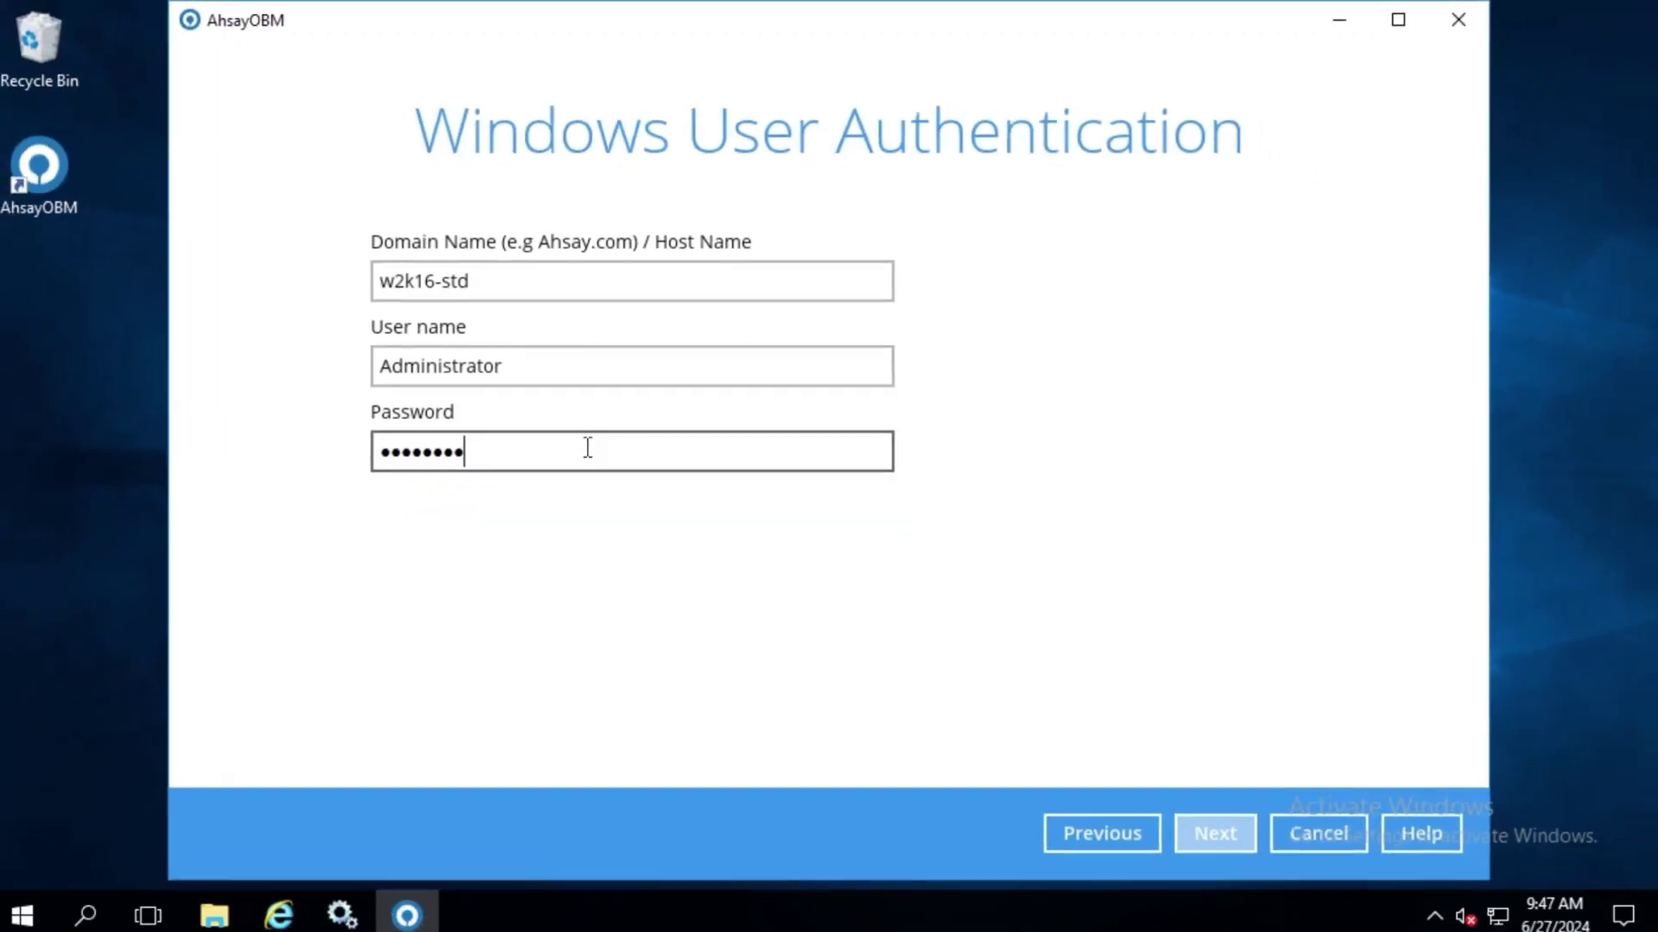
pyautogui.click(1232, 814)
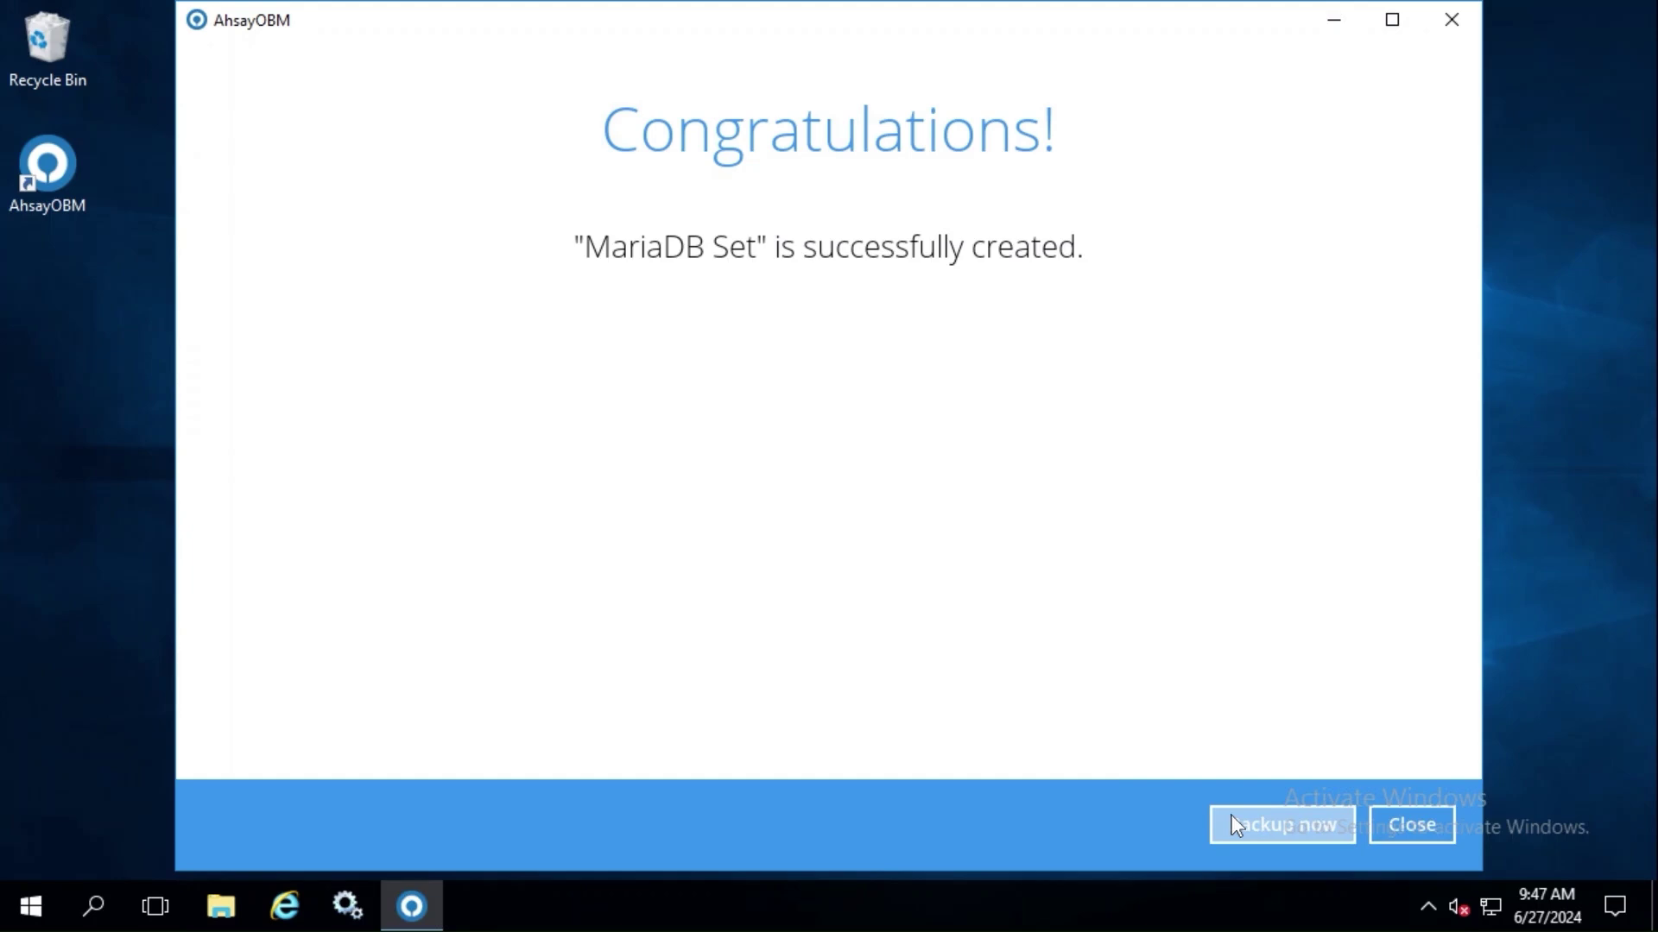
# - Leave the completion page and show the MariaDB Set's advanced settings, viewing Deduplication then Retention Policy
pyautogui.click(1401, 820)
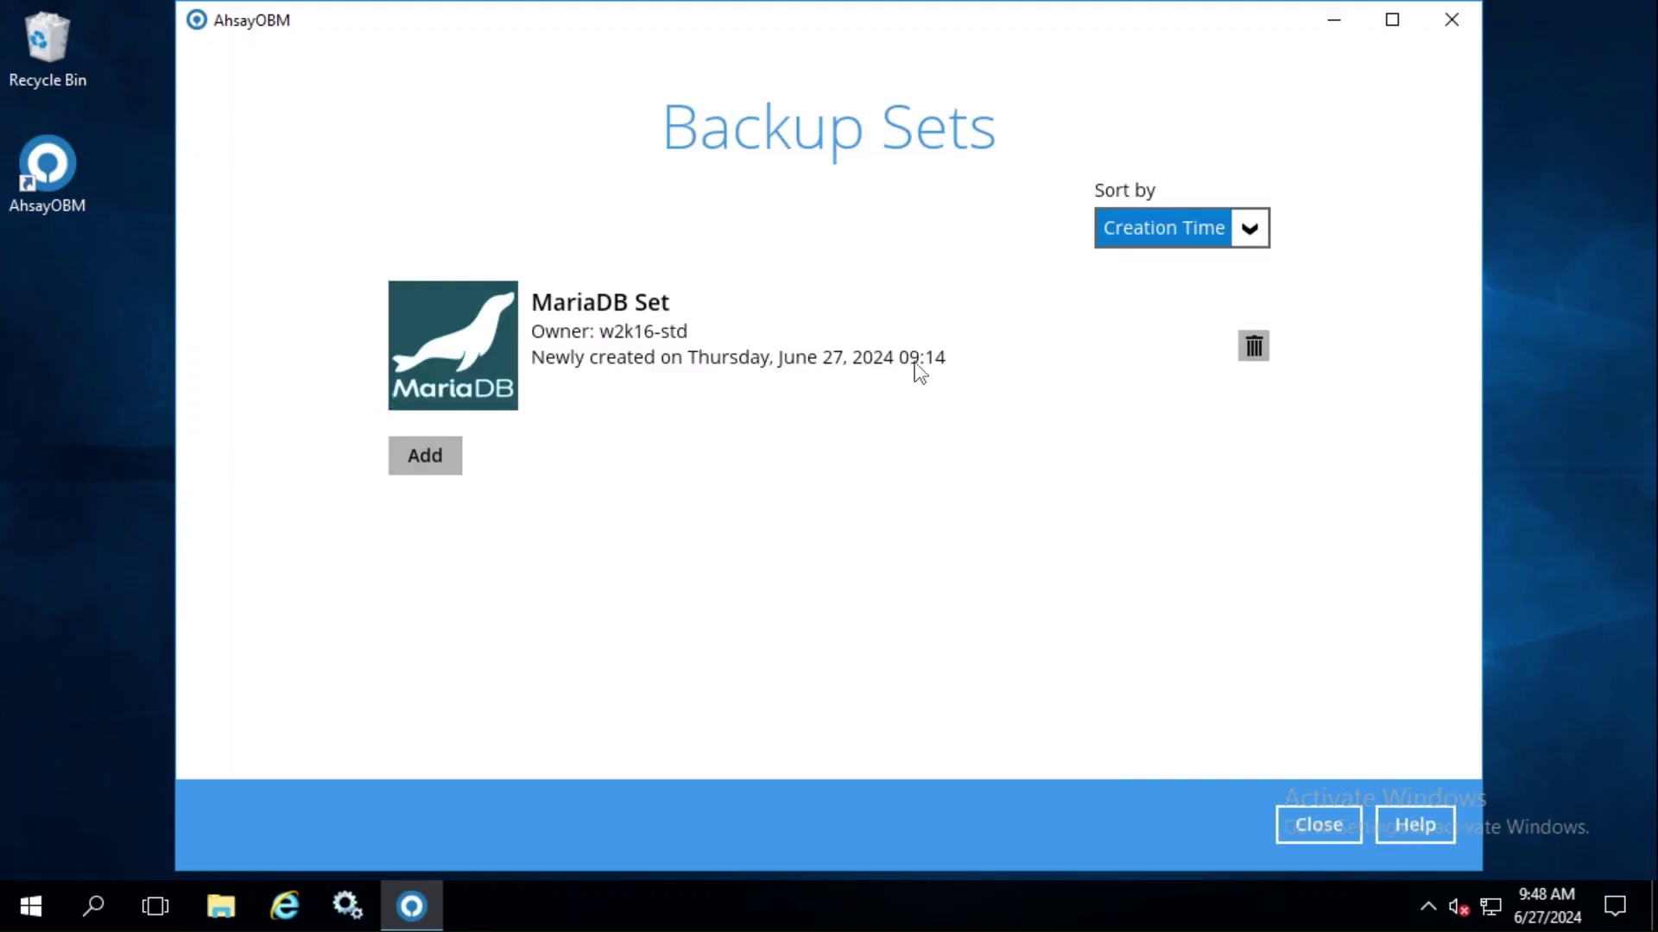
pyautogui.click(799, 332)
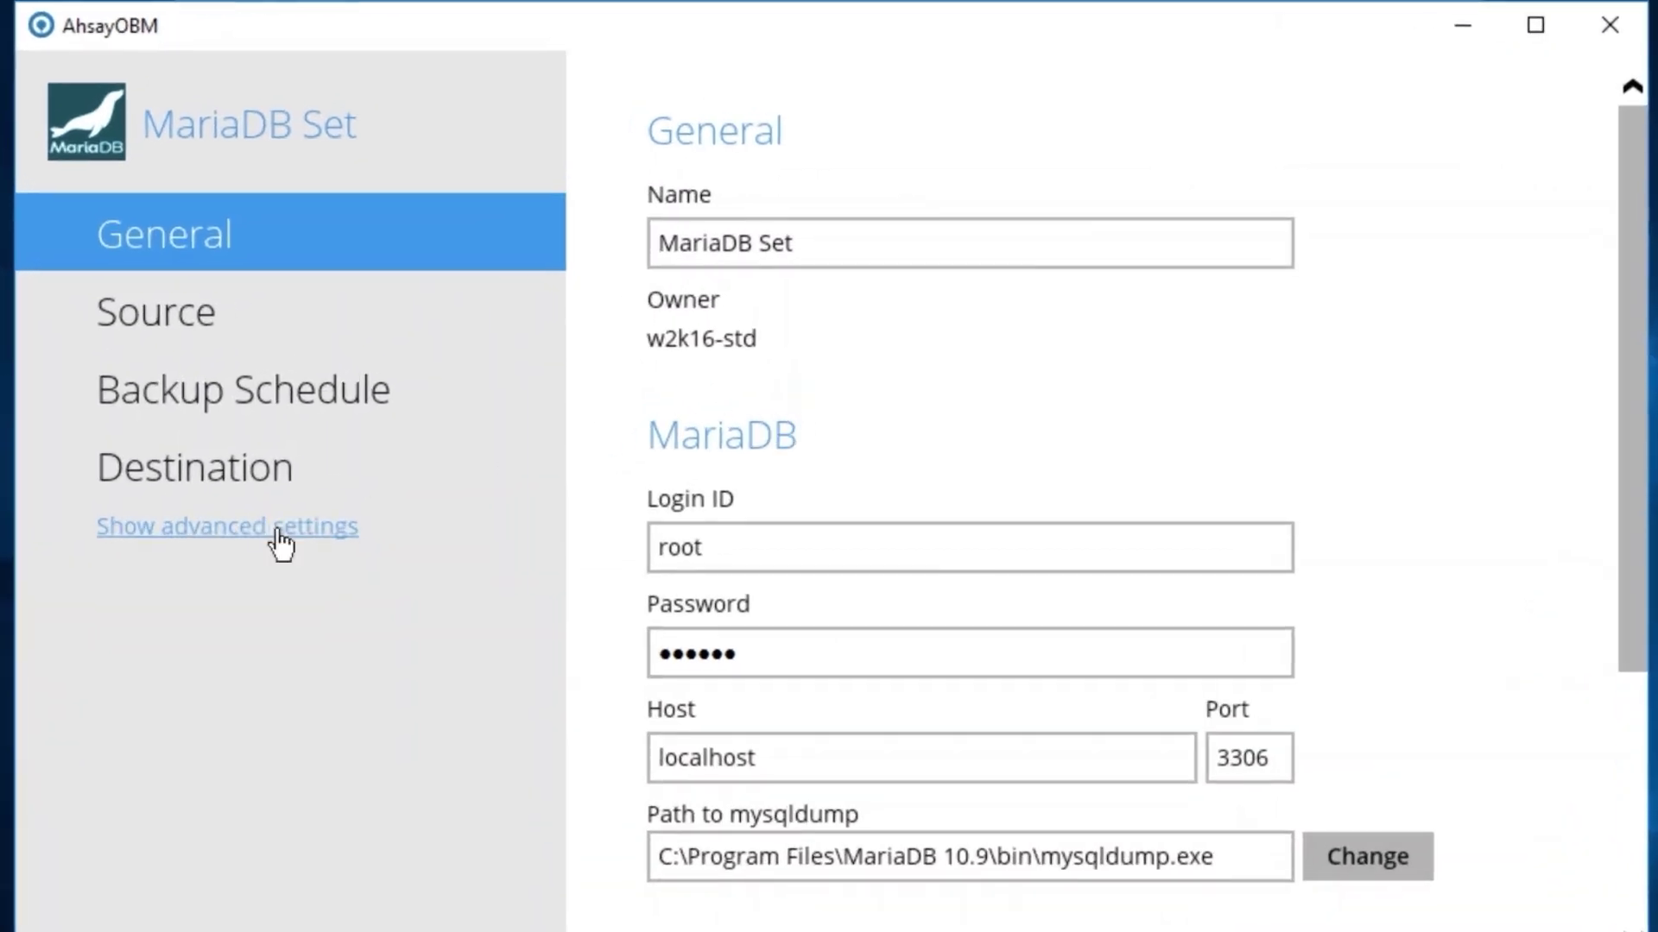
pyautogui.click(276, 524)
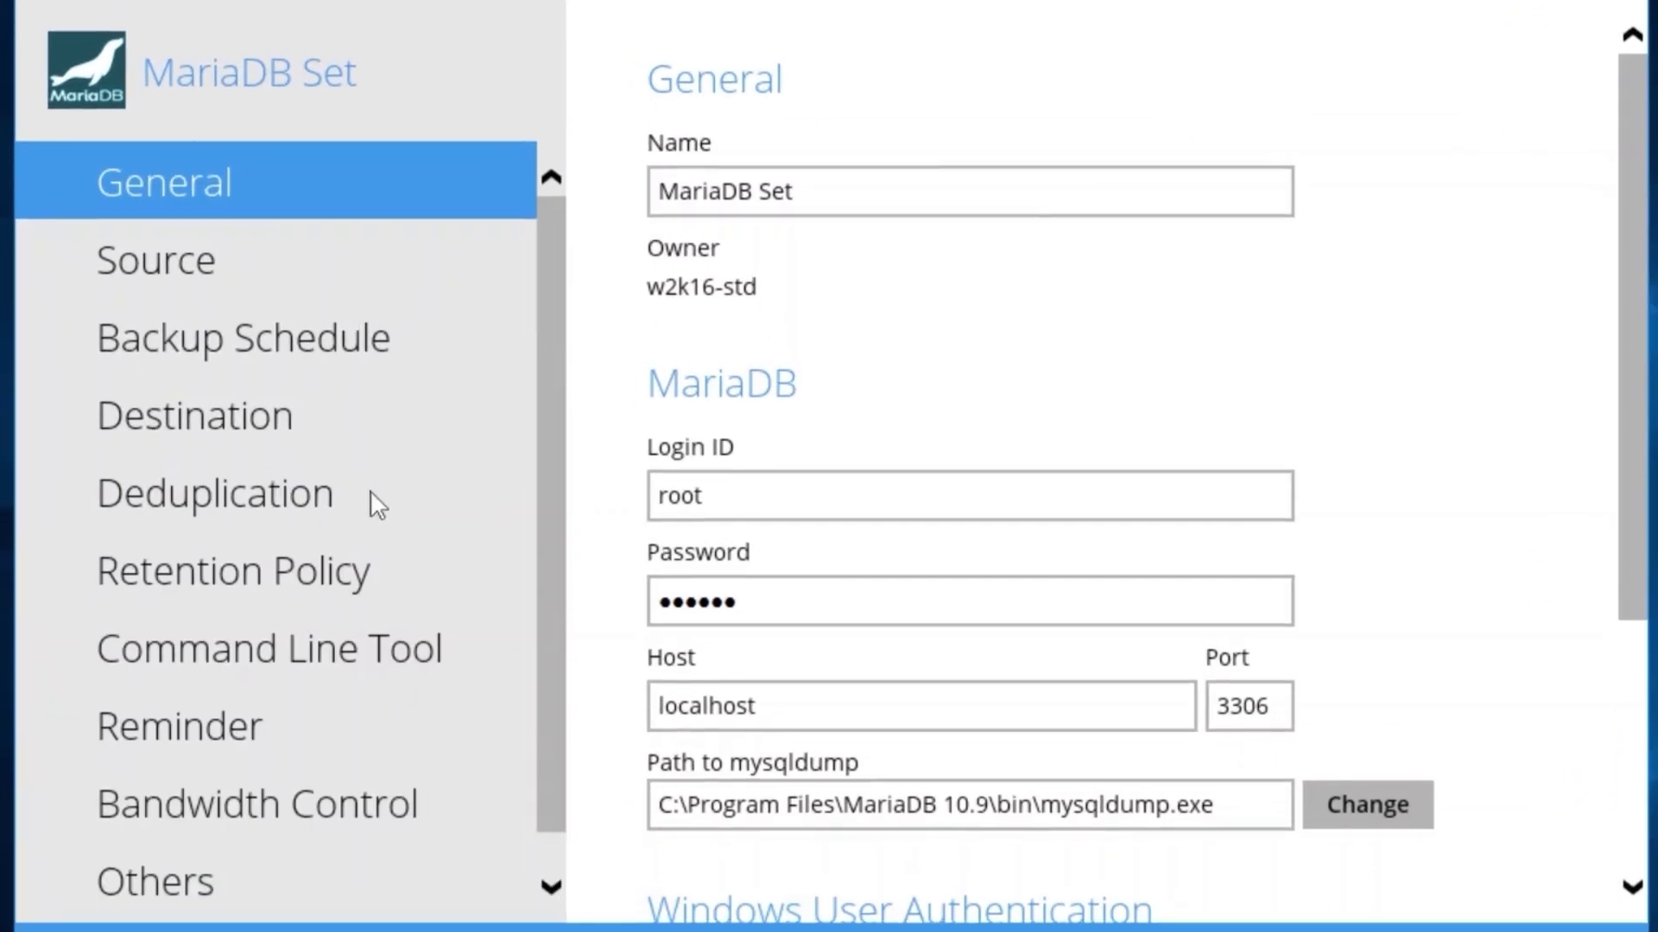
pyautogui.click(375, 499)
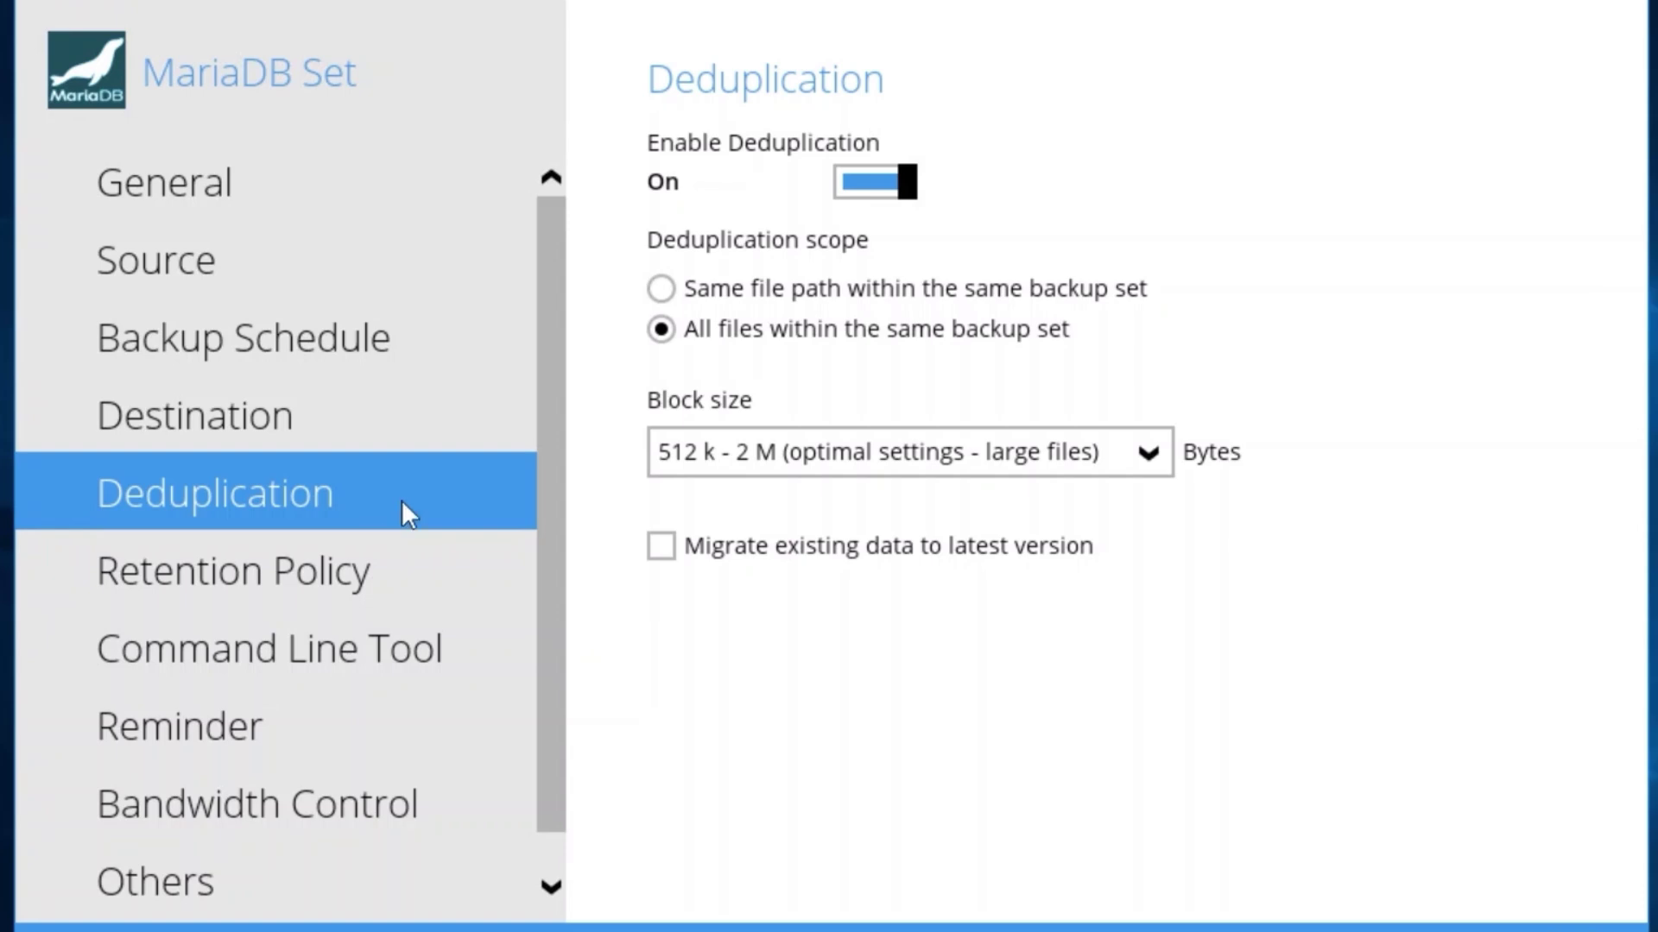
pyautogui.click(407, 561)
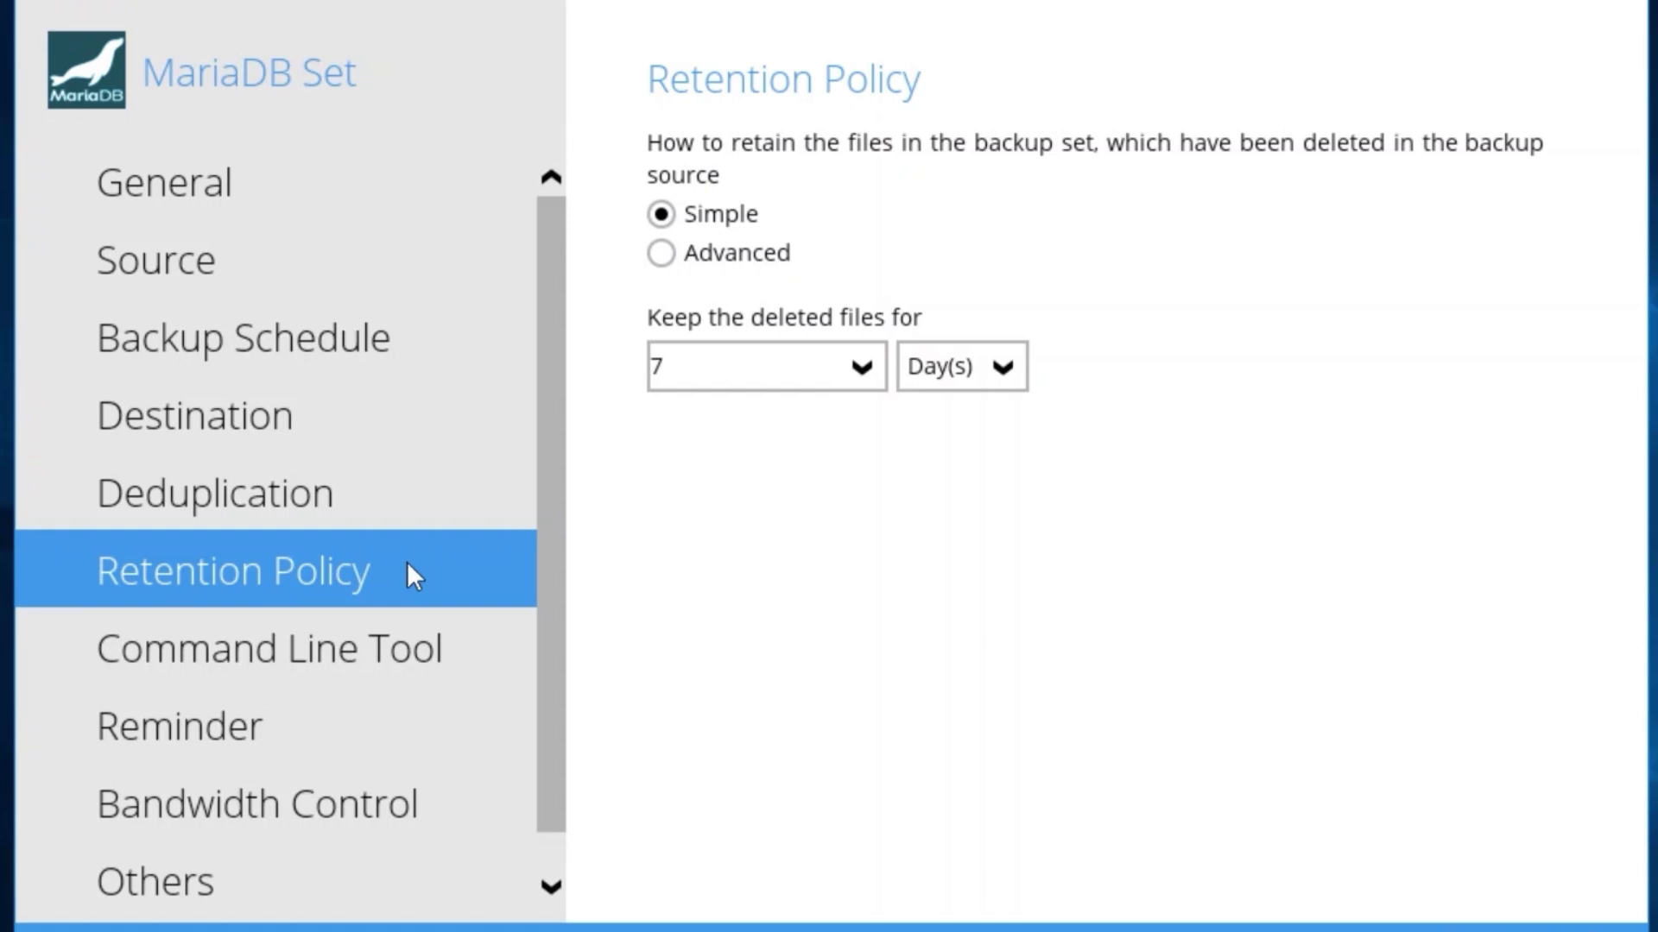
# - Review the deleted-files unit (days), choose Advanced retention and begin adding a new advanced policy
pyautogui.click(726, 217)
pyautogui.click(1004, 367)
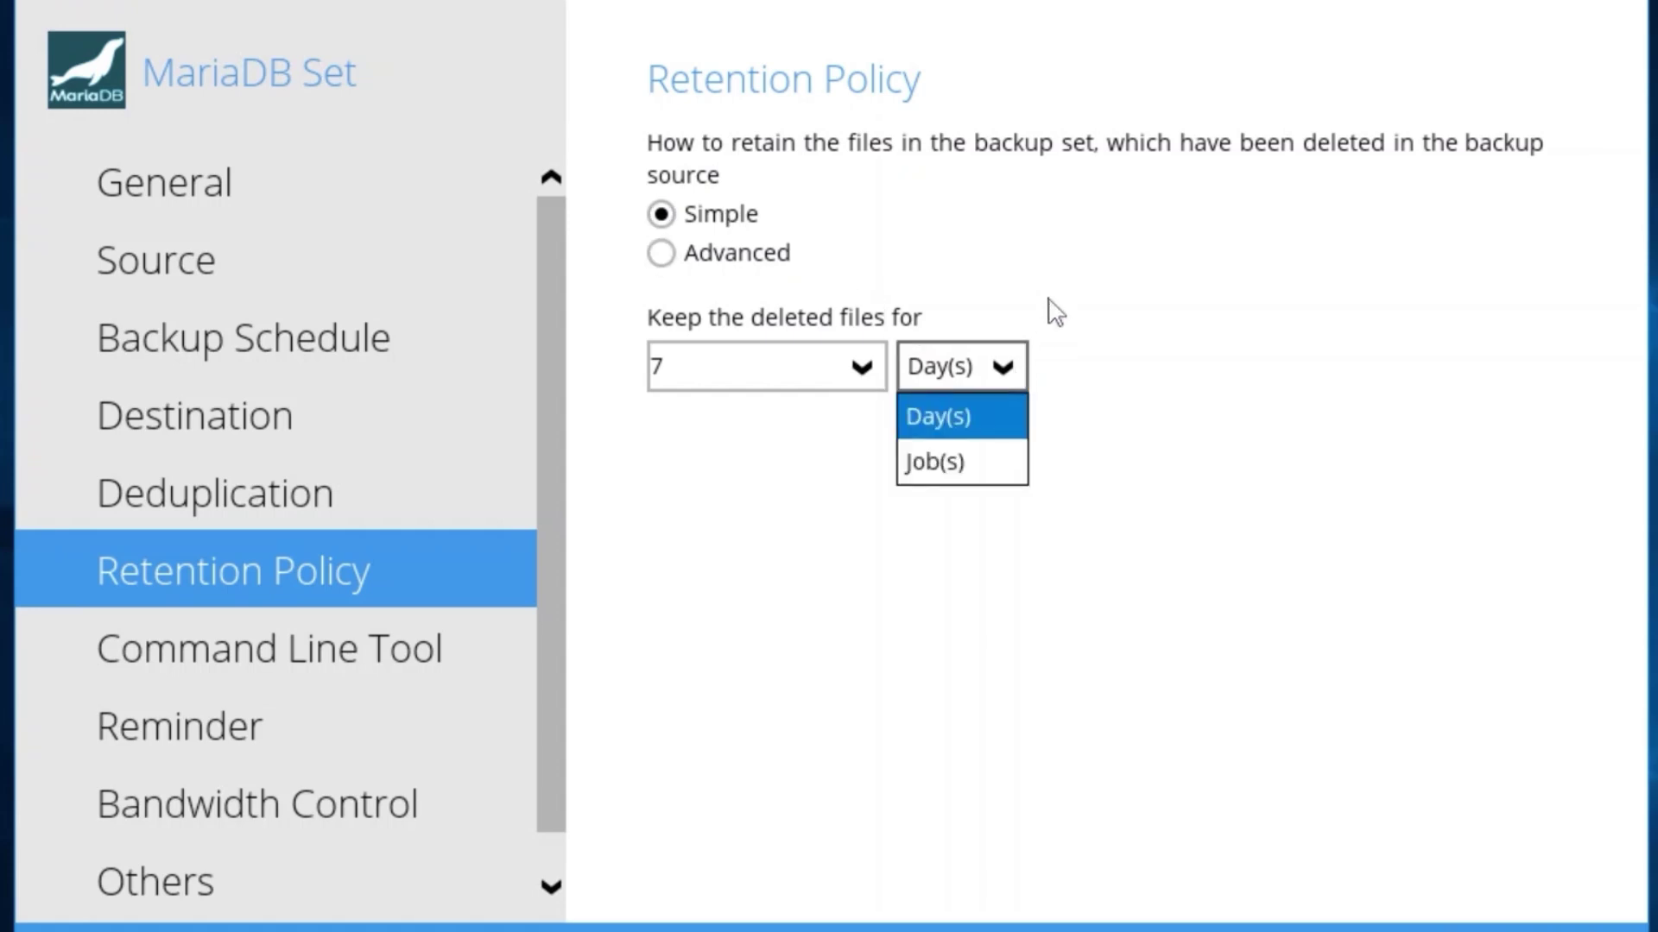
pyautogui.click(1052, 305)
pyautogui.click(662, 254)
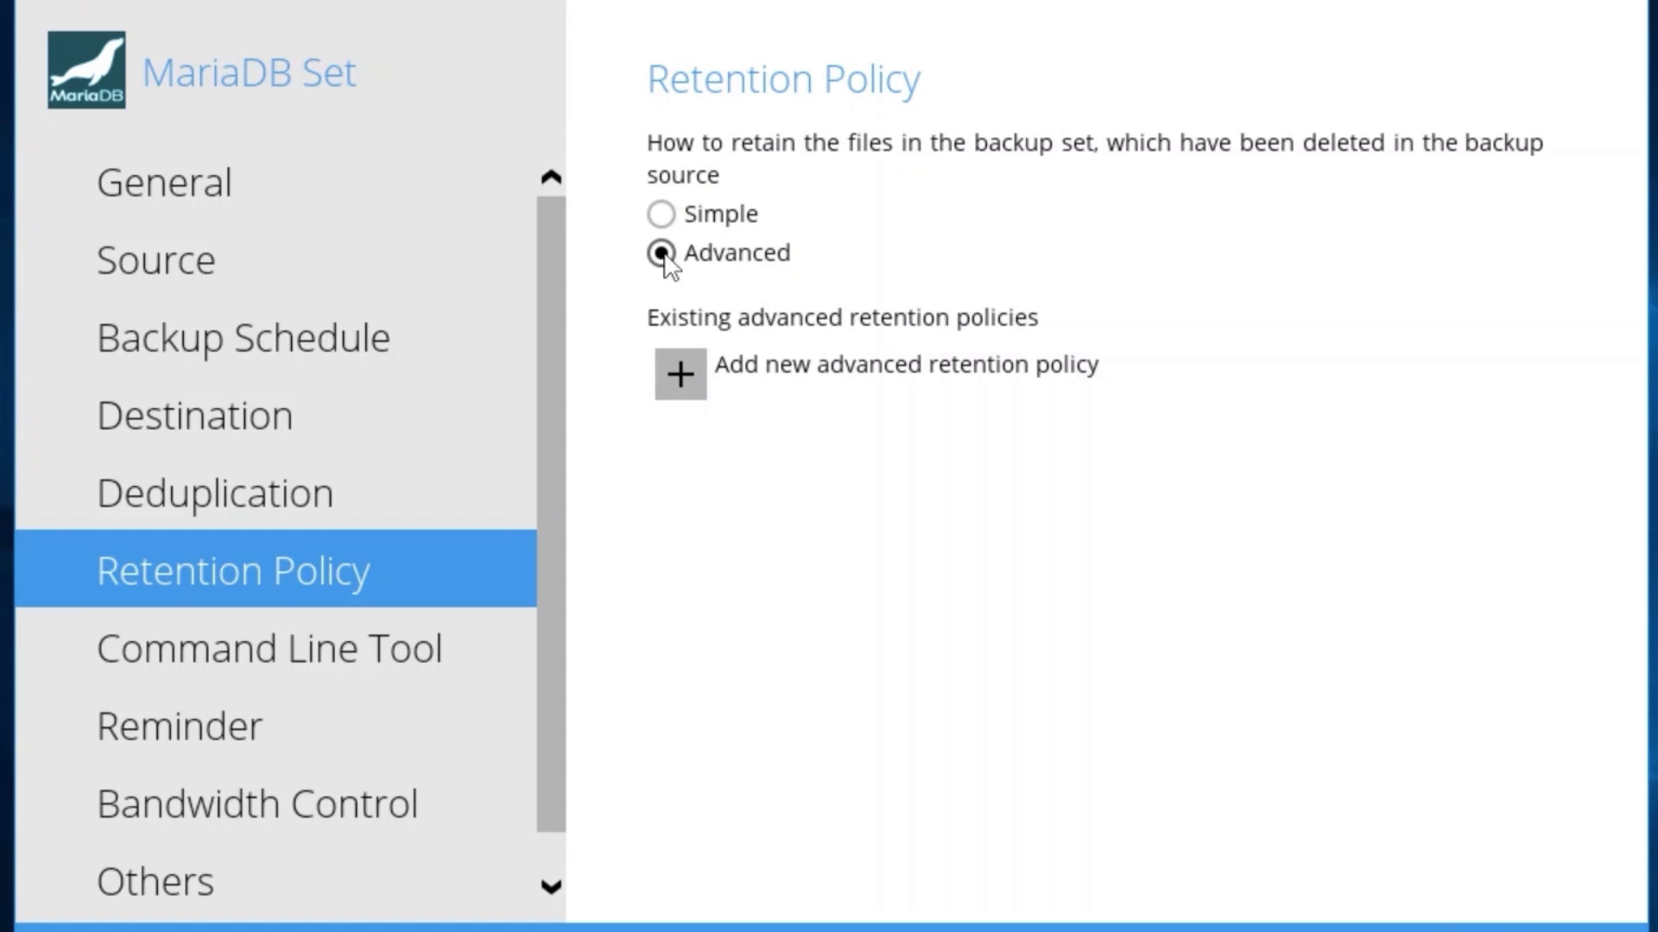
pyautogui.click(682, 373)
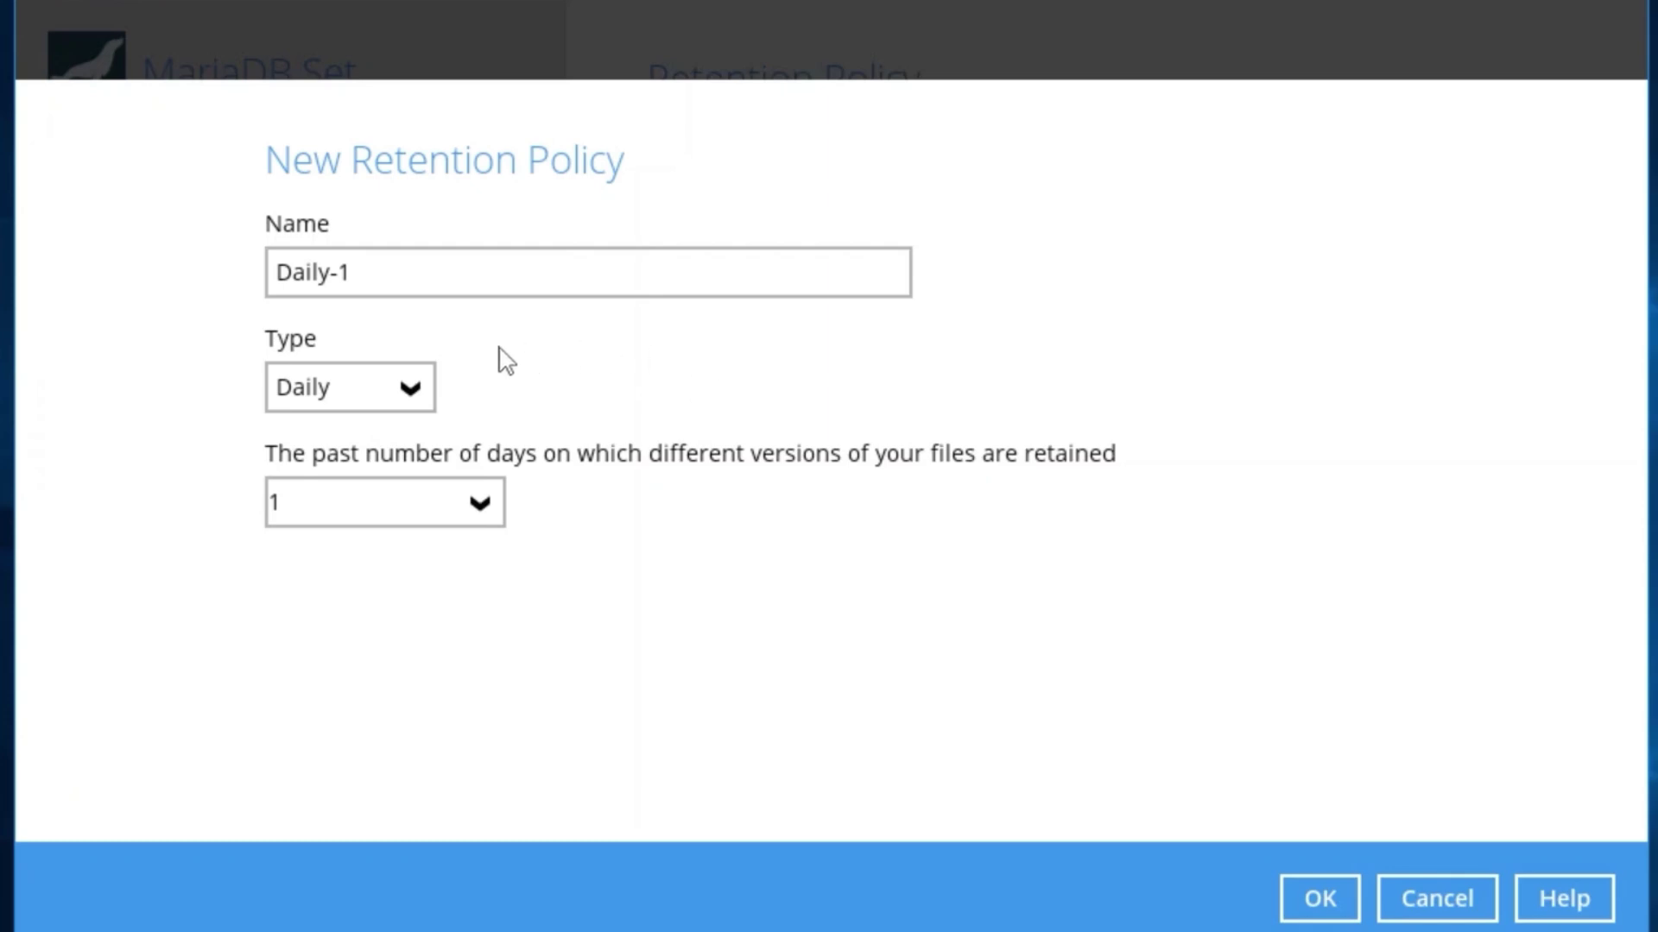
# - Review the policy types (Daily), discard the new policy, return to Simple retention and move to Others
pyautogui.click(413, 387)
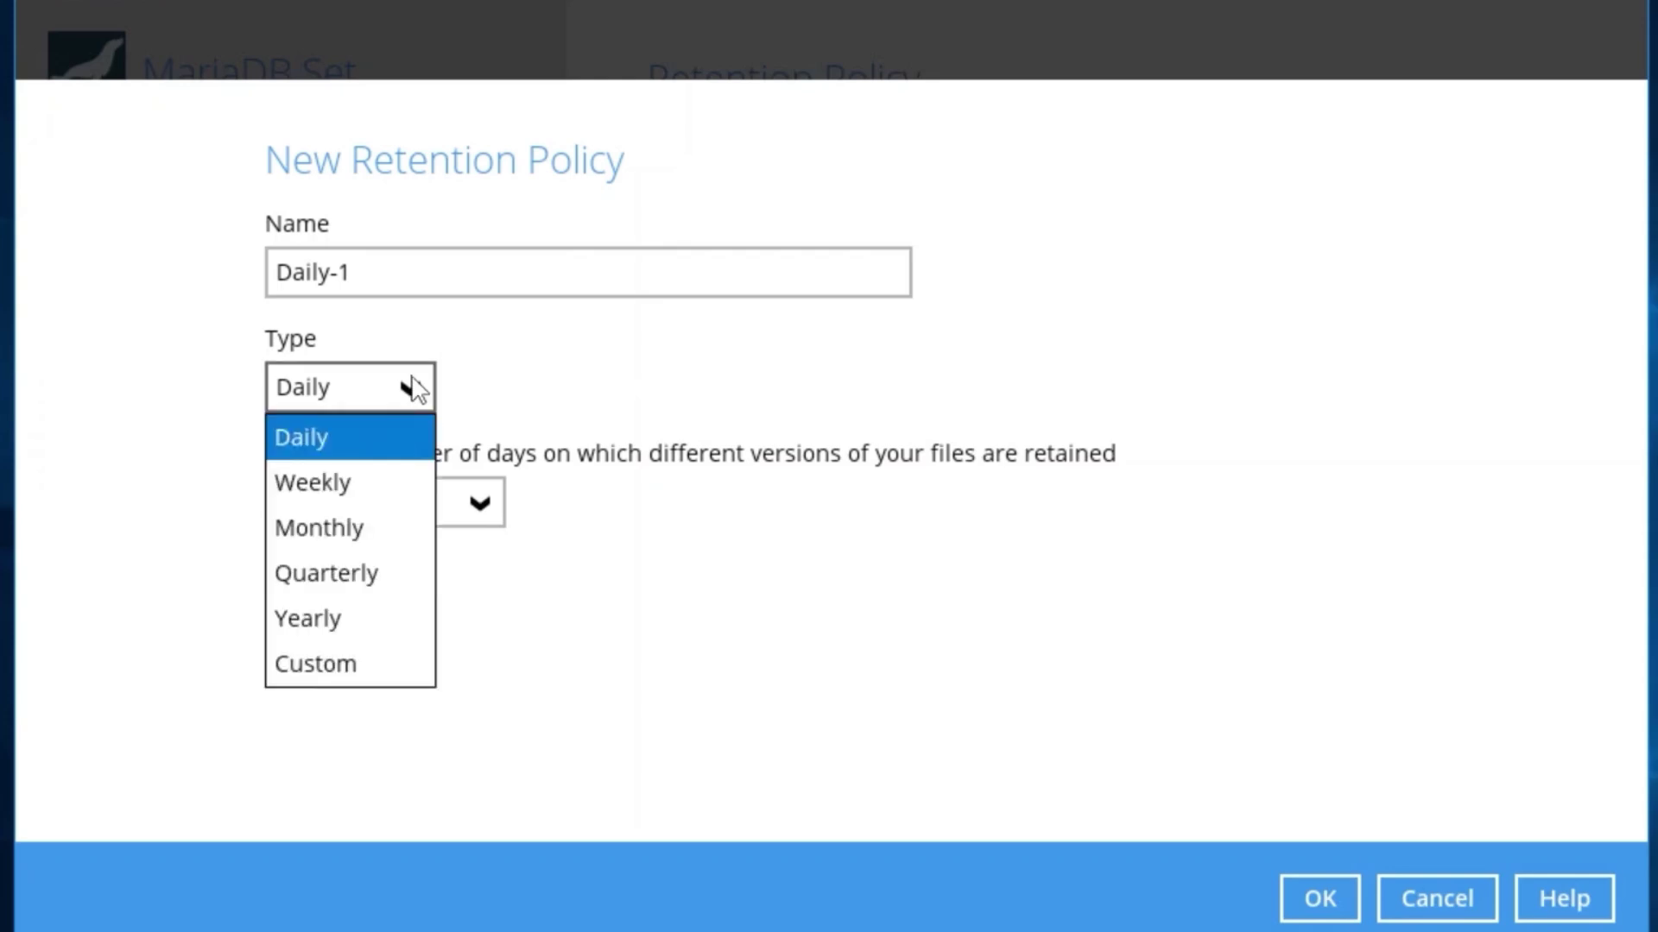
pyautogui.click(635, 380)
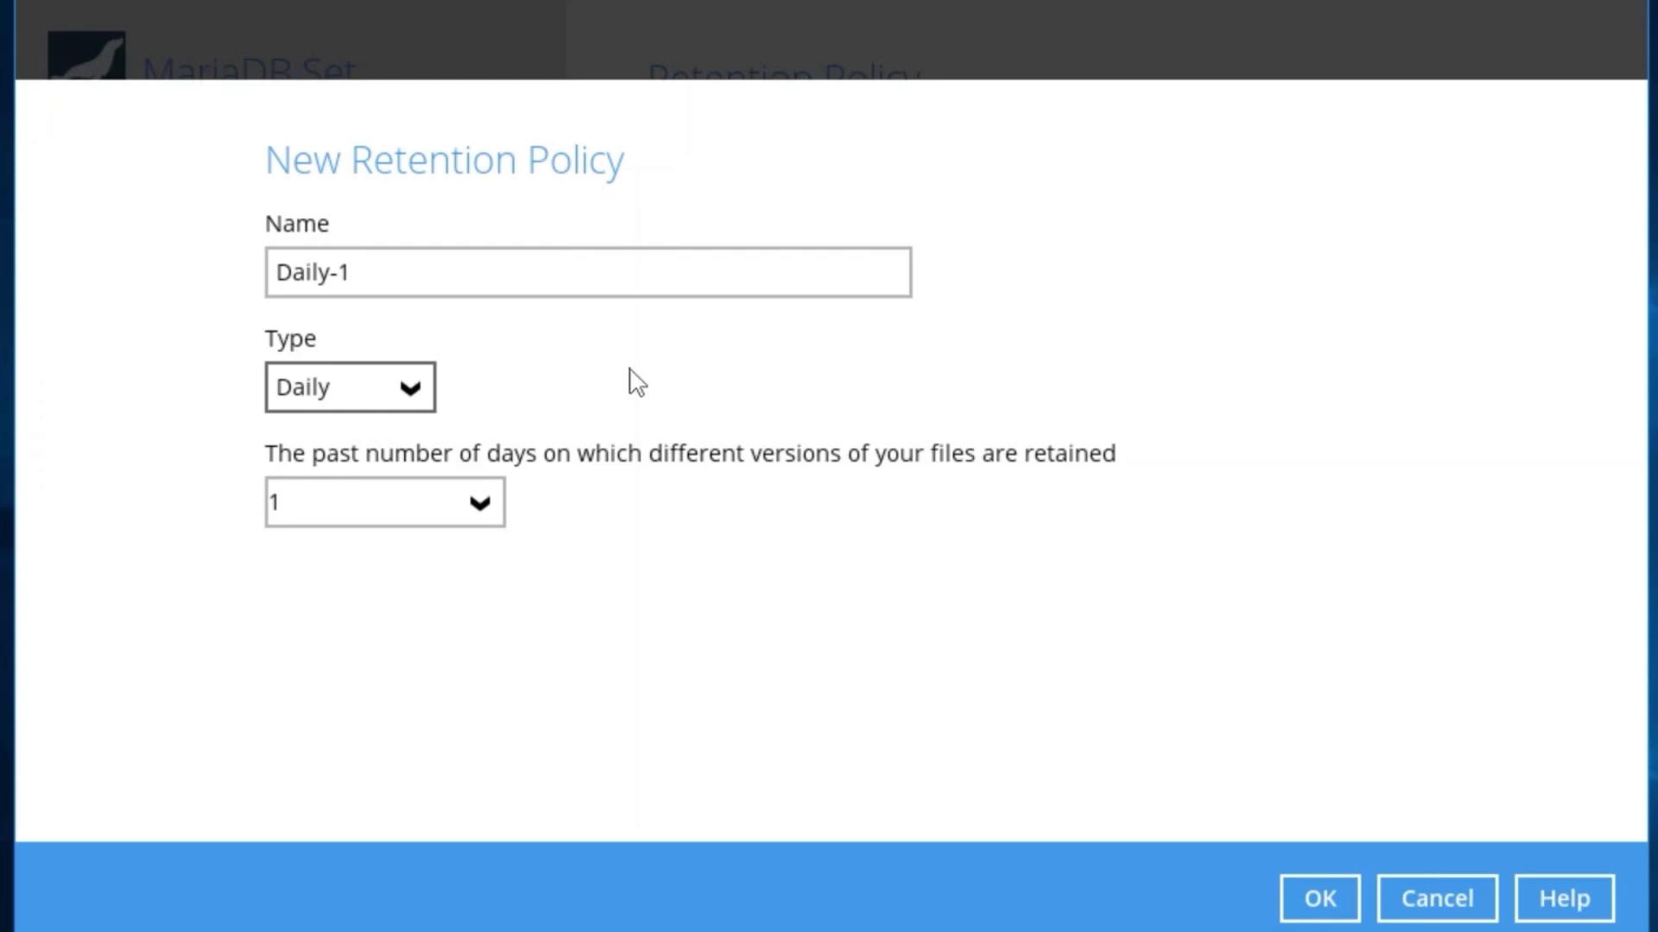
pyautogui.click(412, 389)
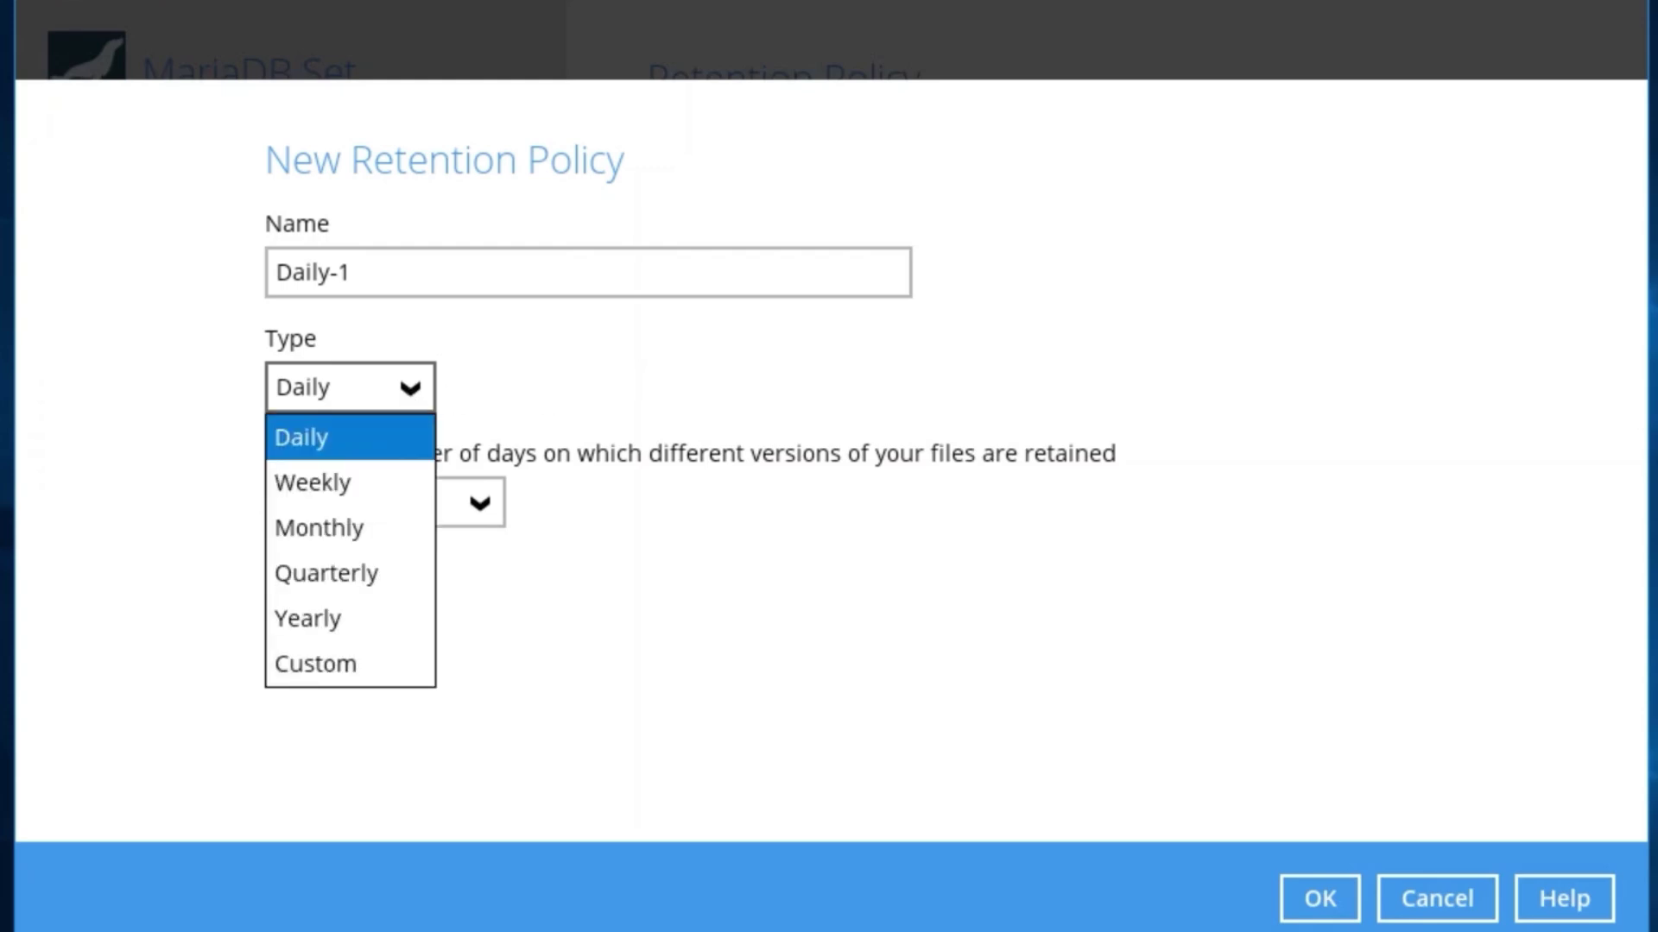
pyautogui.click(1438, 897)
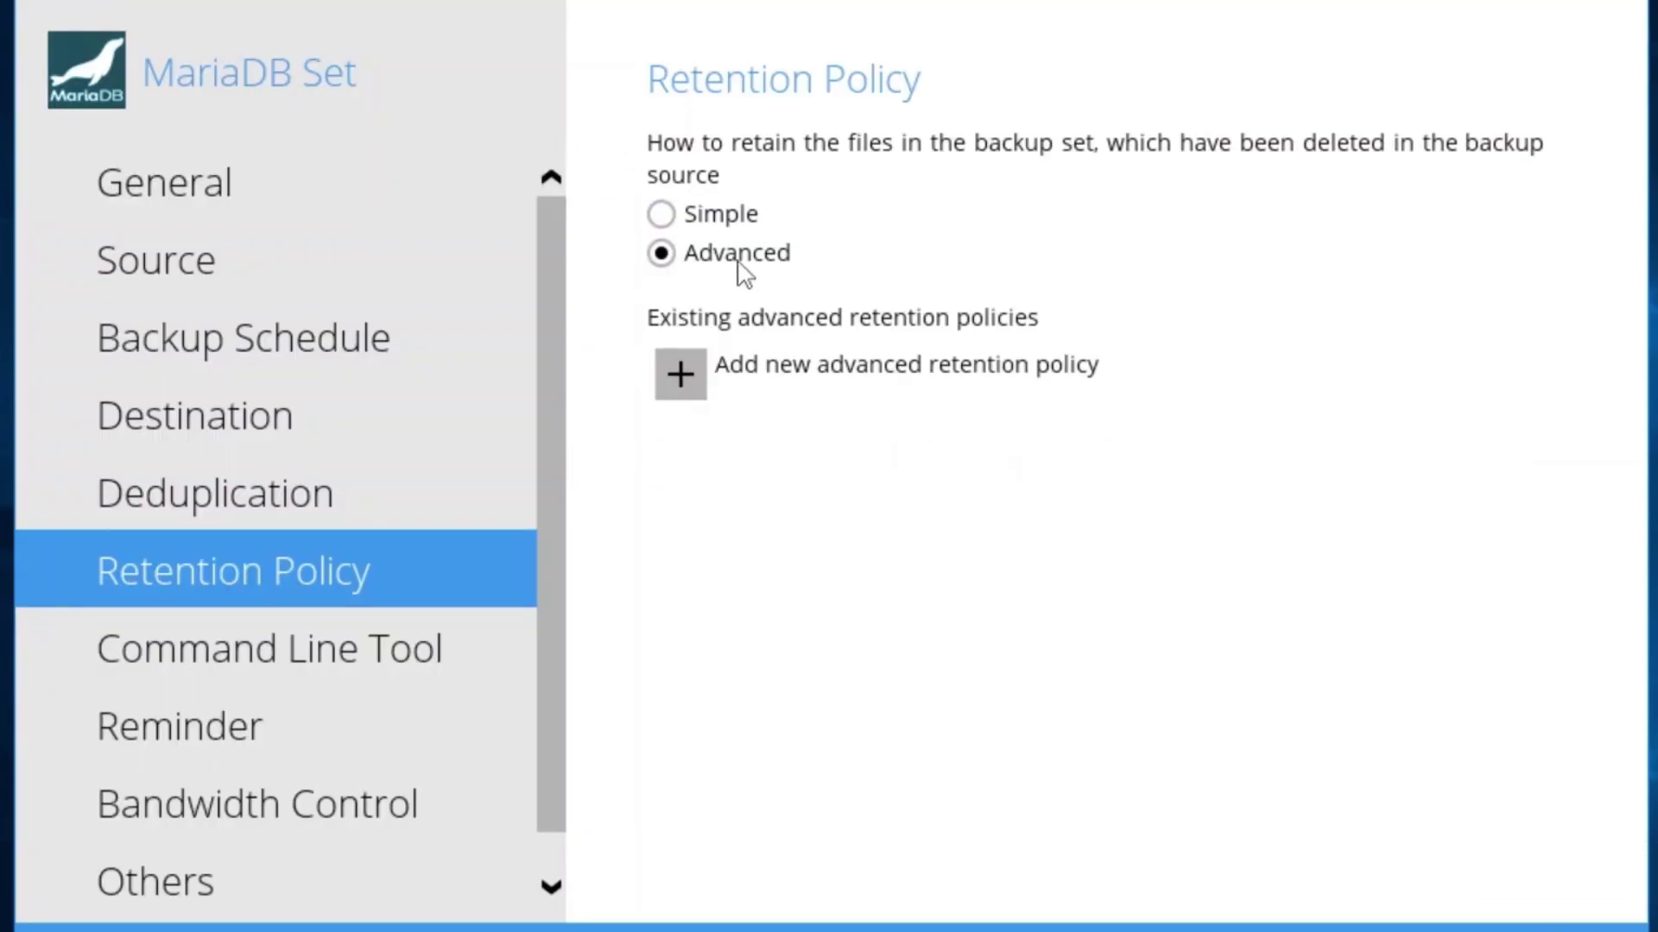
pyautogui.click(662, 214)
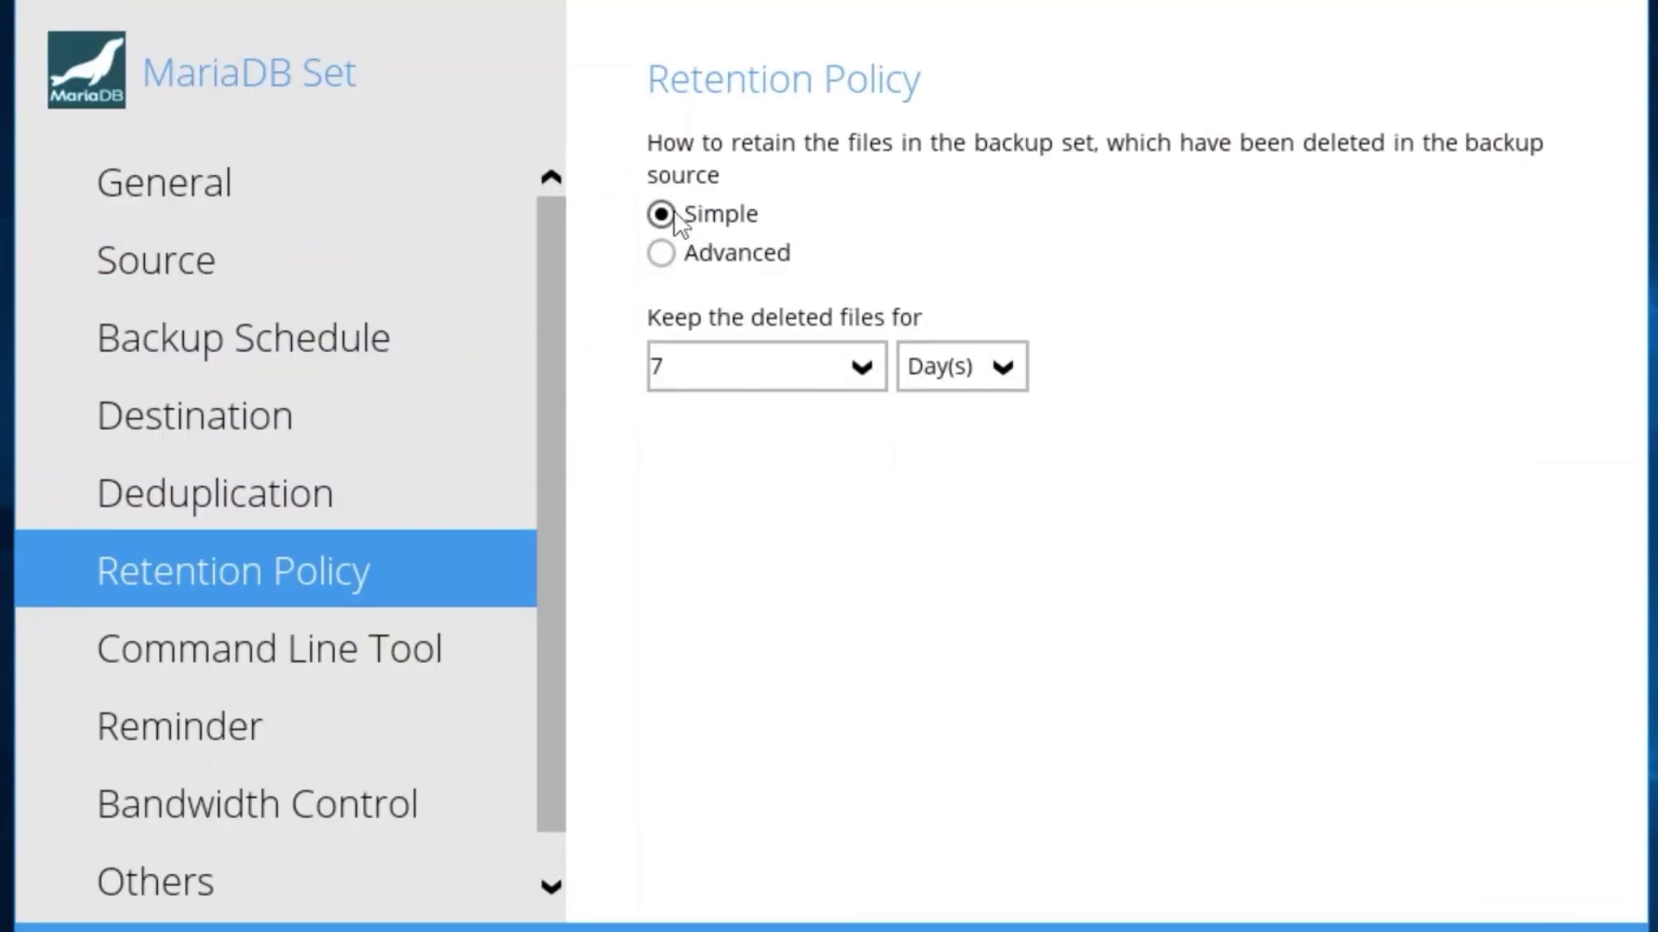
pyautogui.click(347, 878)
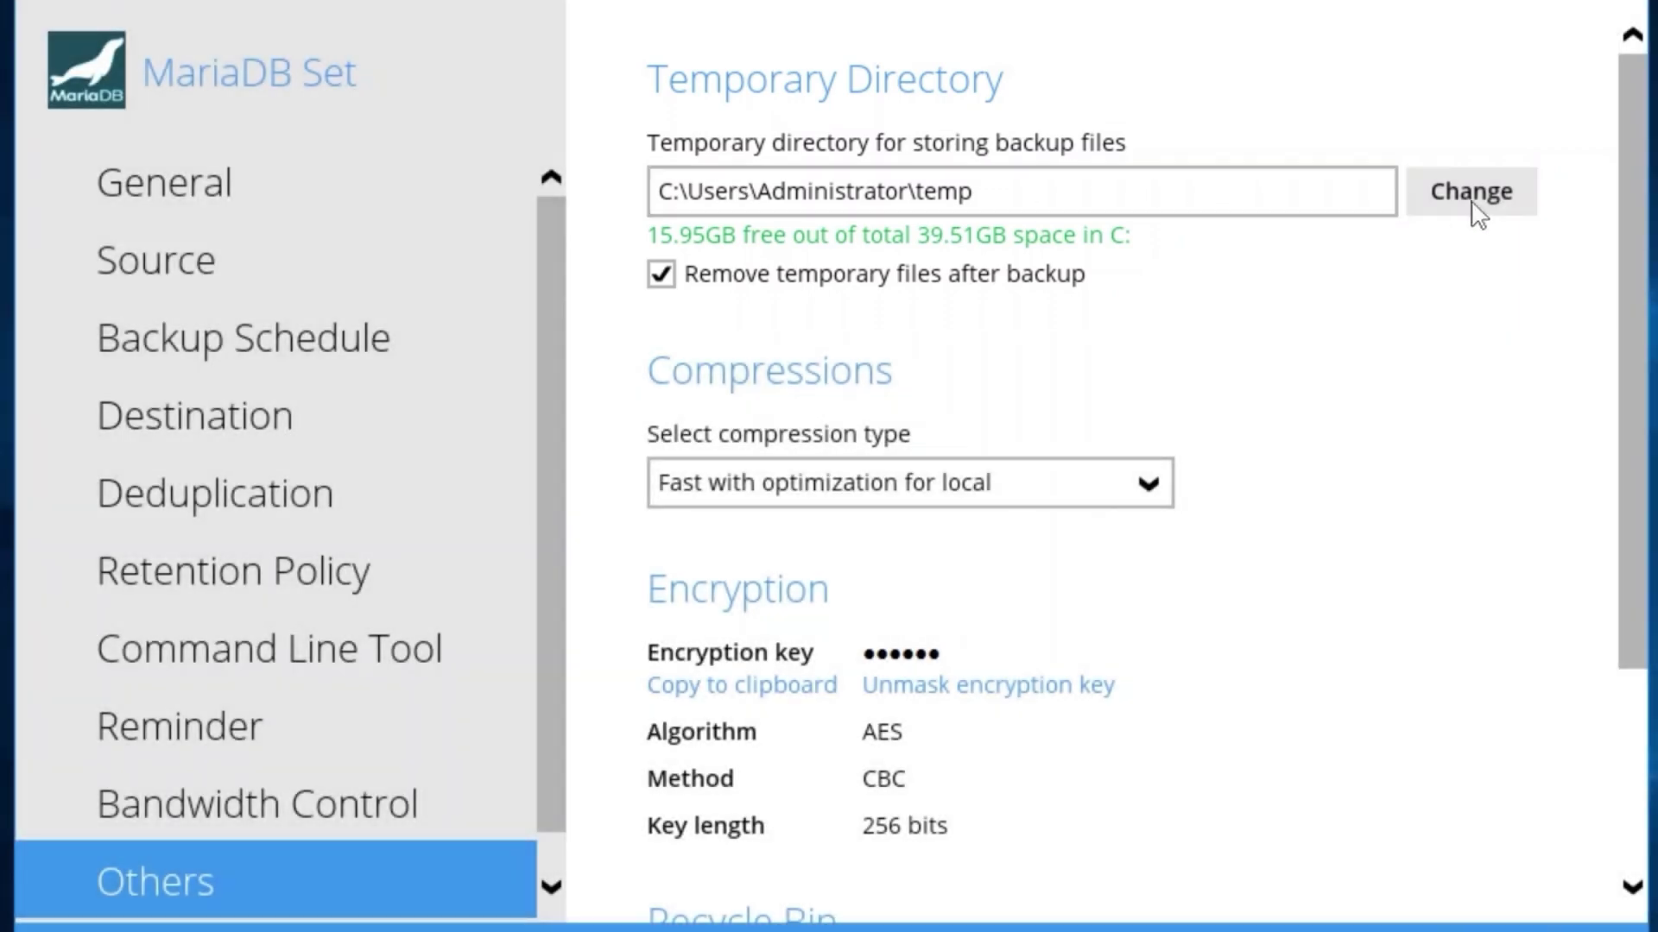
# - Set the temporary directory to D:\Temp via This PC > New Volume (D:)
pyautogui.click(1471, 192)
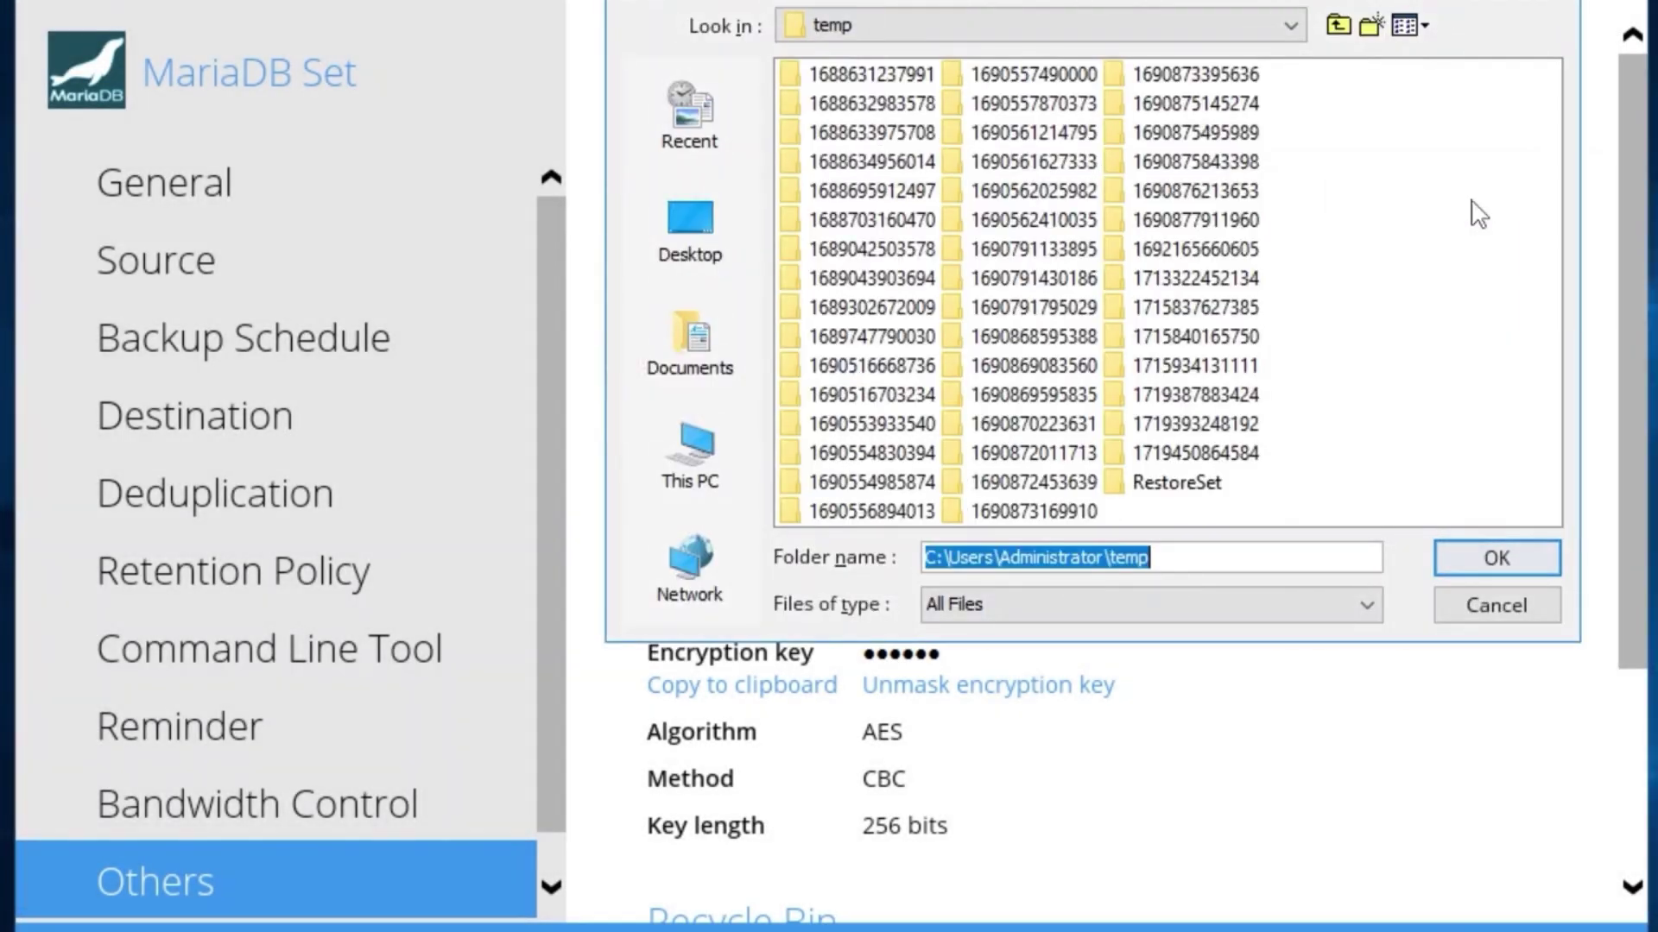
pyautogui.click(689, 453)
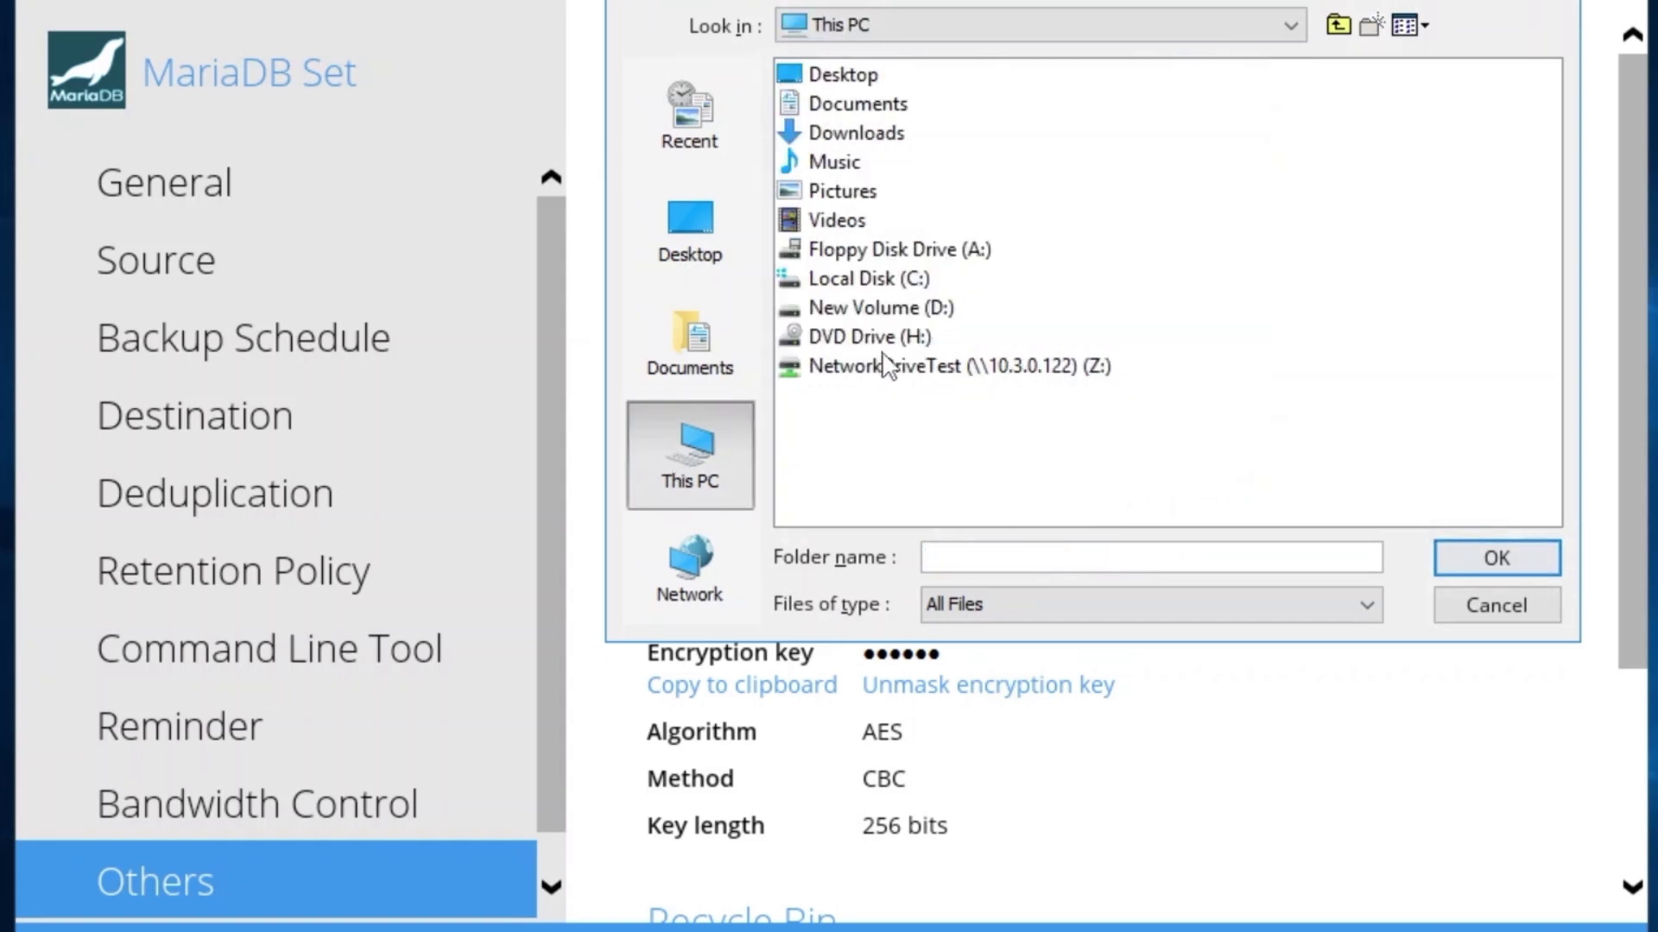
pyautogui.doubleClick(880, 308)
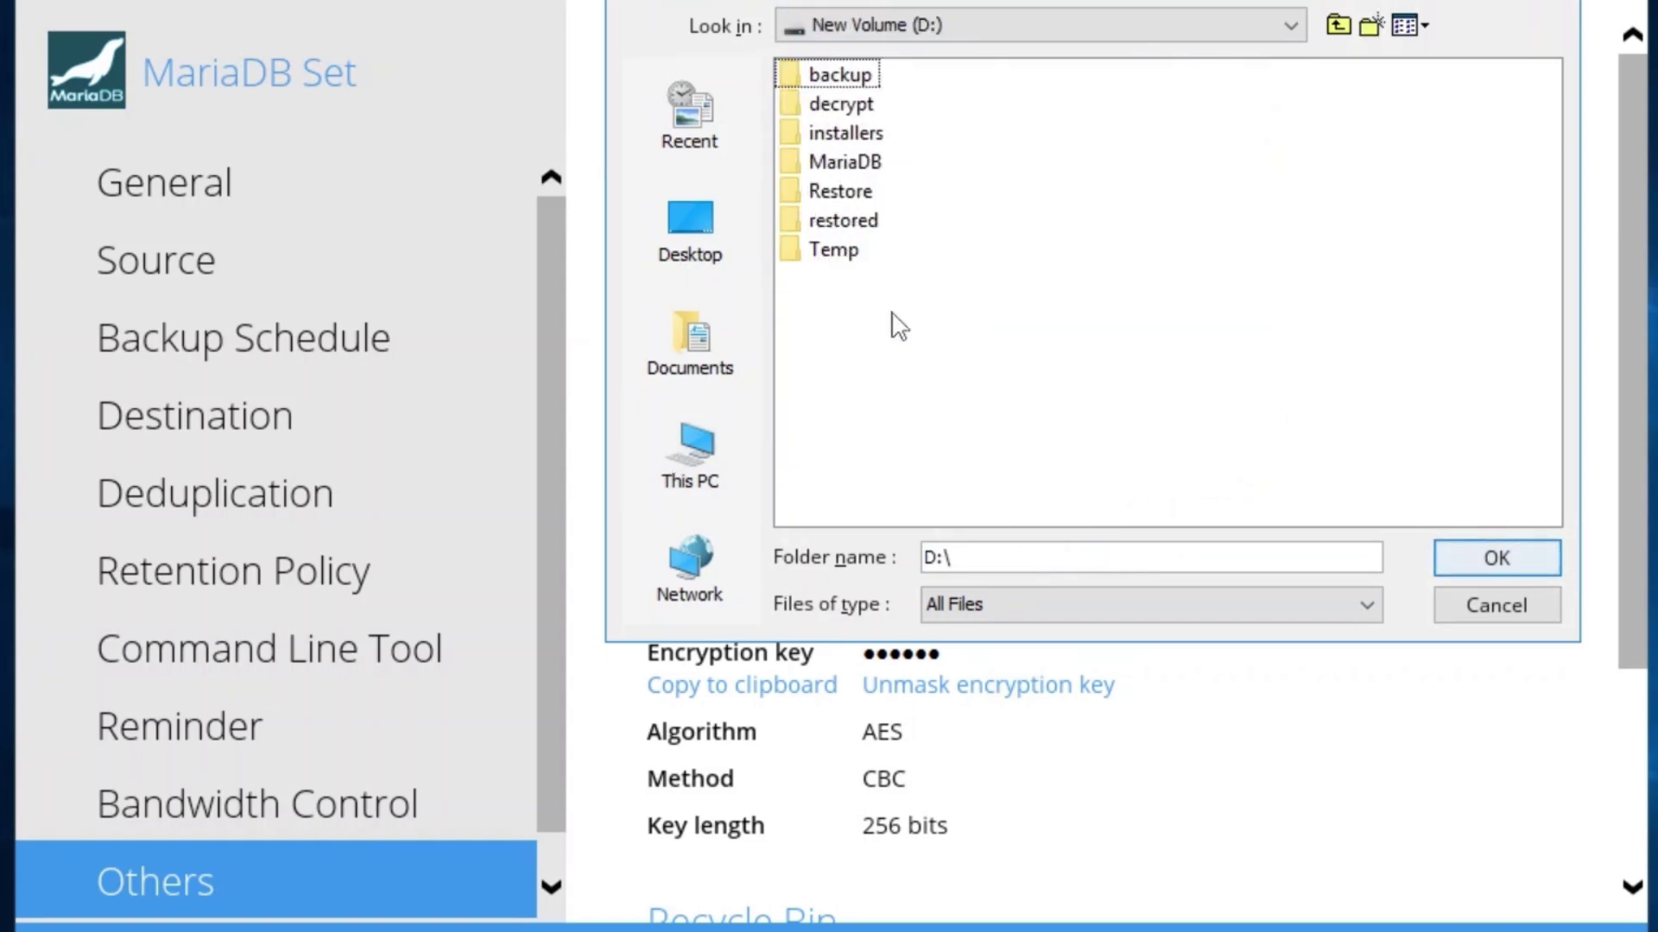
pyautogui.click(838, 252)
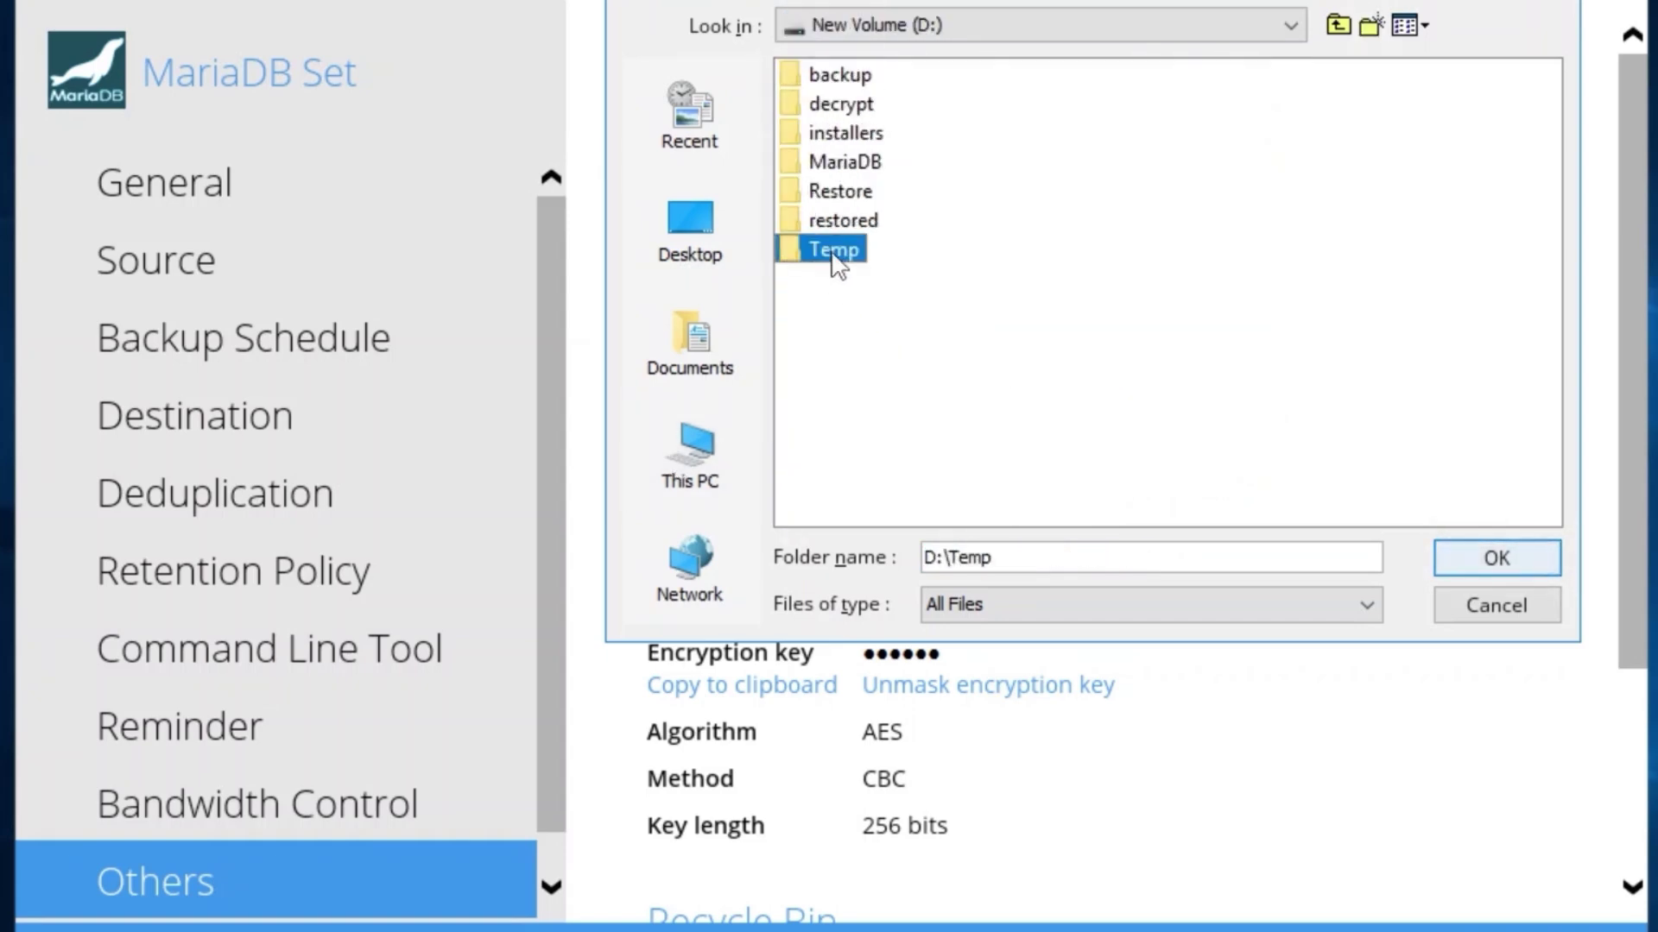
pyautogui.click(1512, 560)
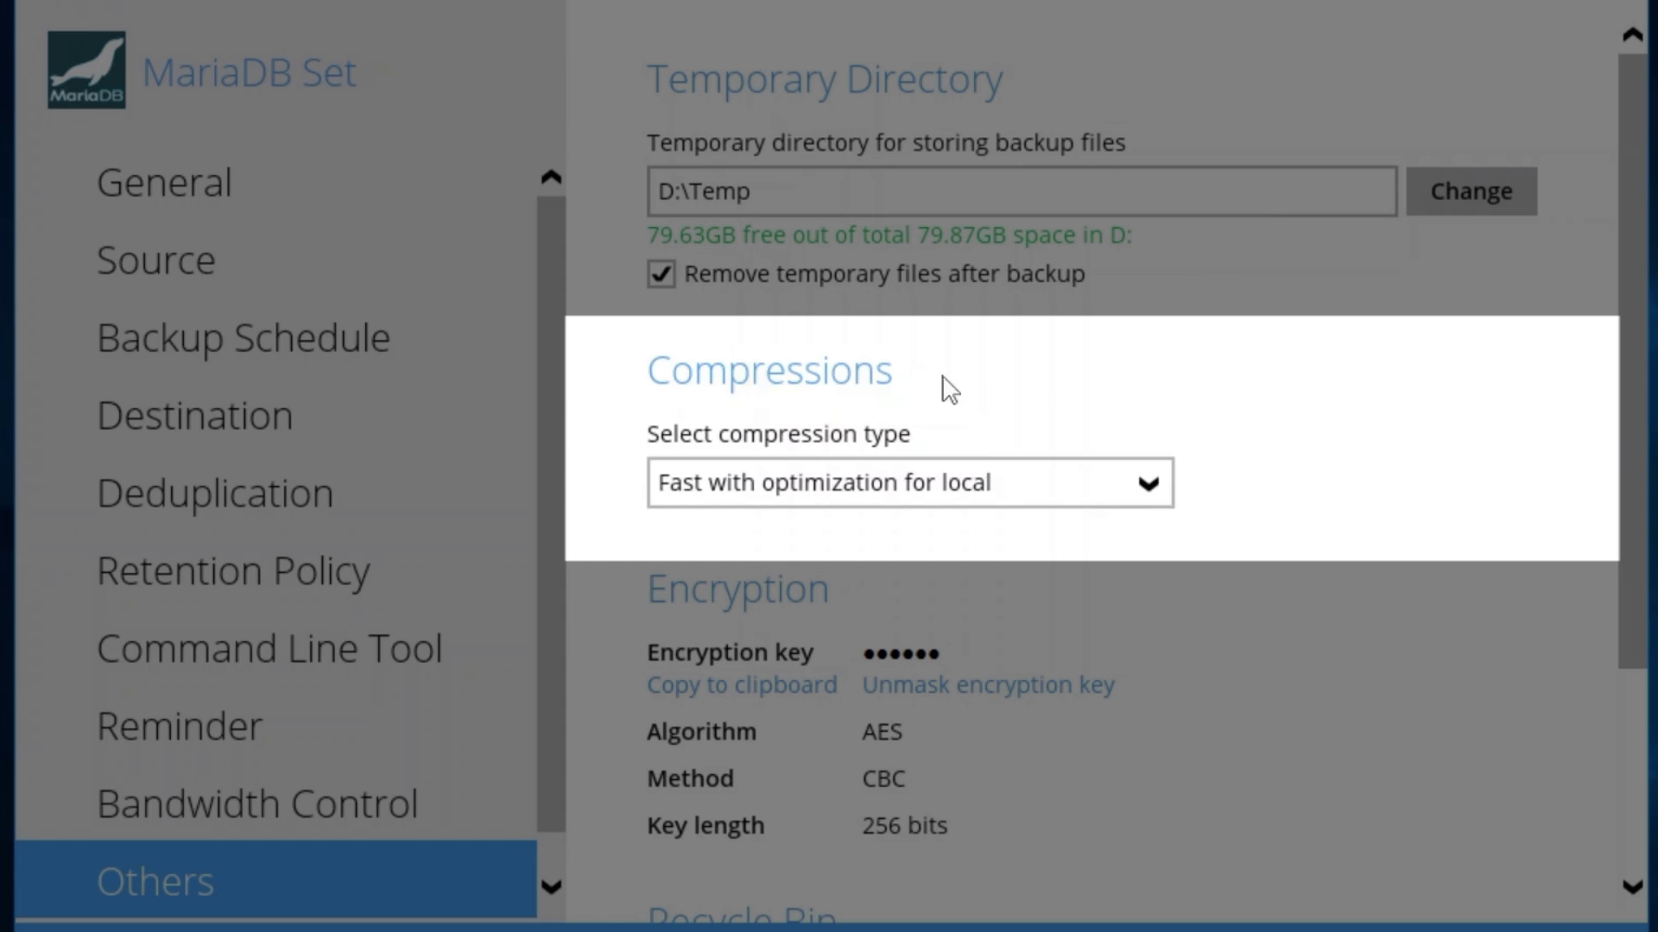
# - Keep compression at Fast with optimization for local and save the backup set settings
pyautogui.click(990, 482)
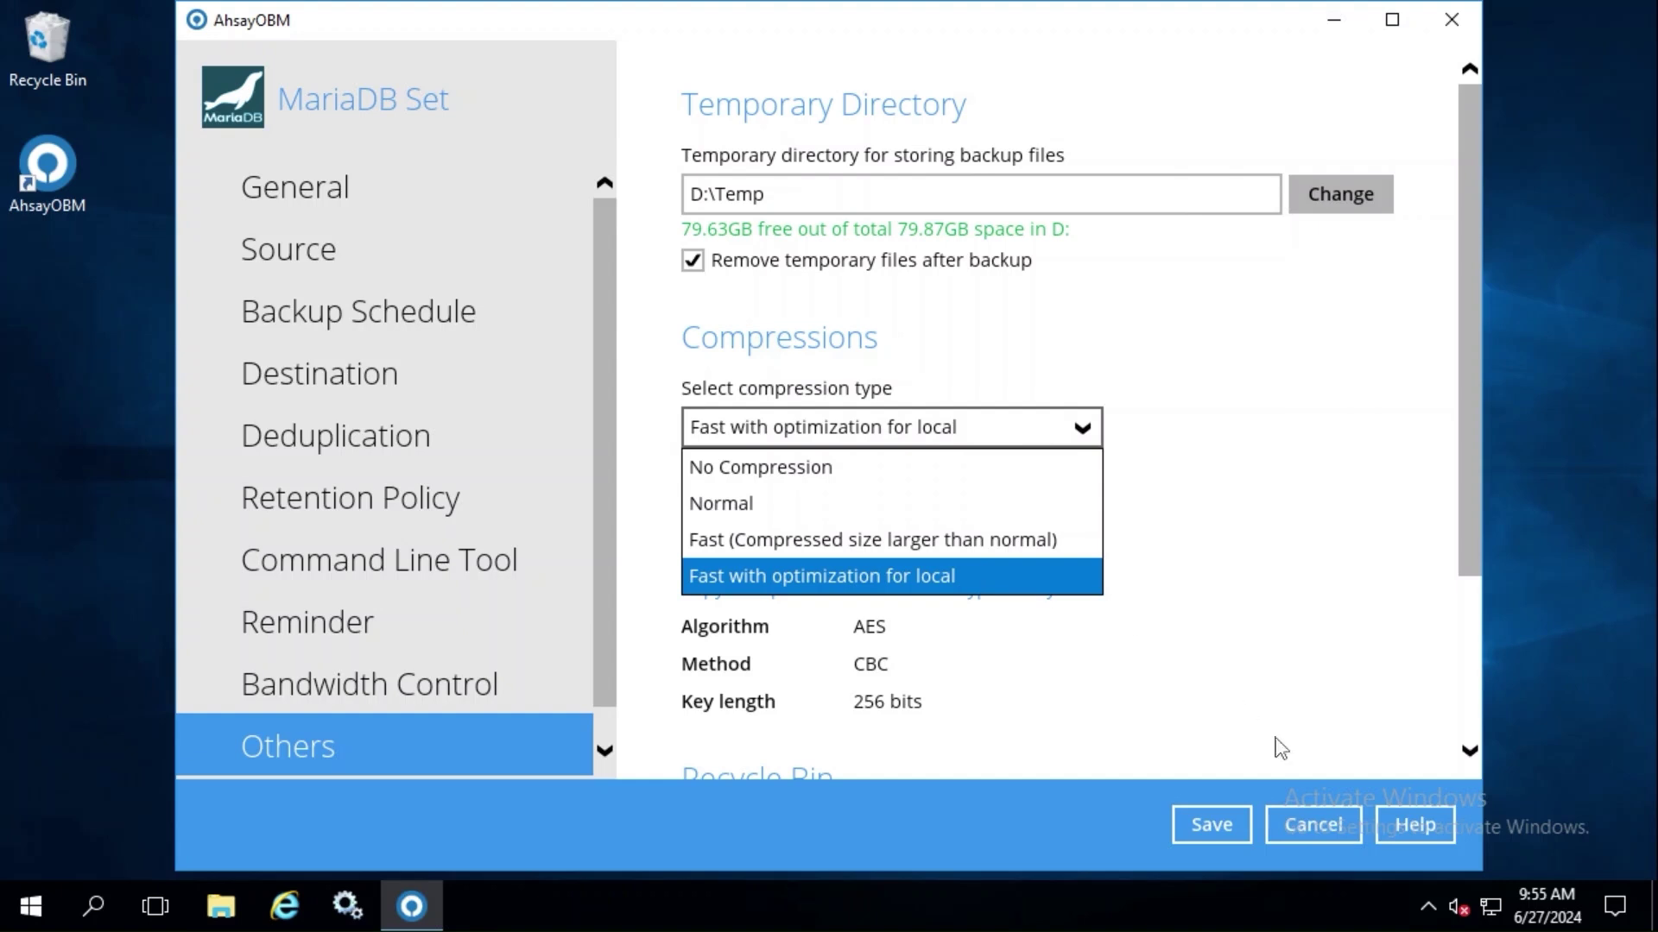
pyautogui.click(1218, 824)
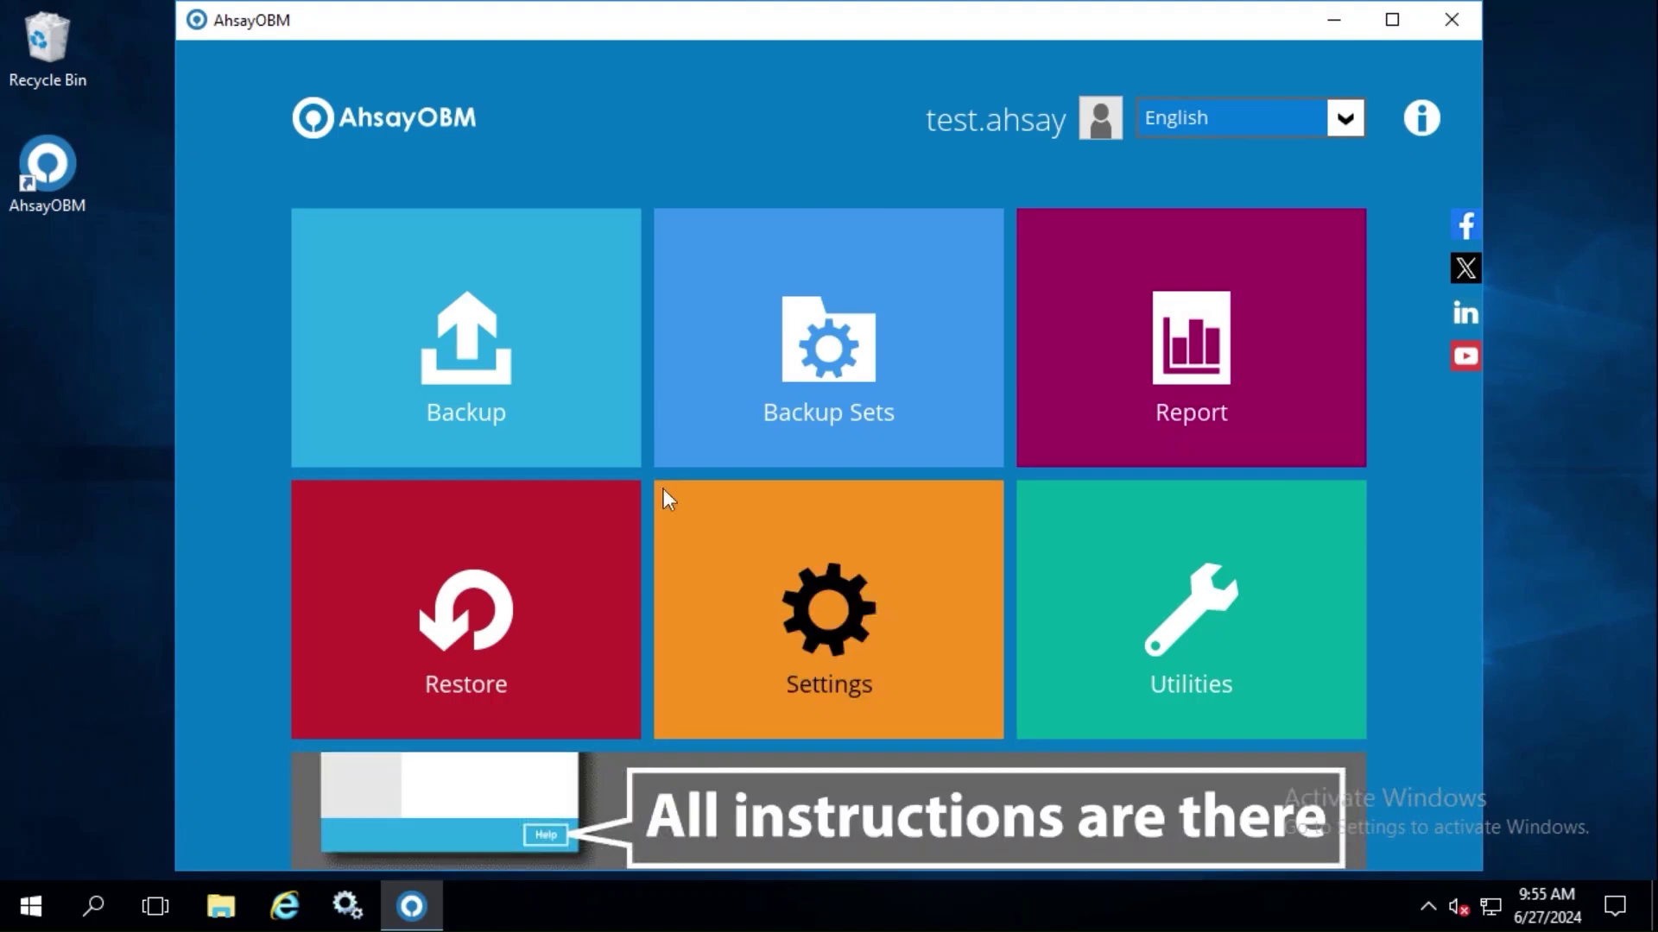
# - Start a new backup job and choose MariaDB Set as the set to back up
pyautogui.click(597, 301)
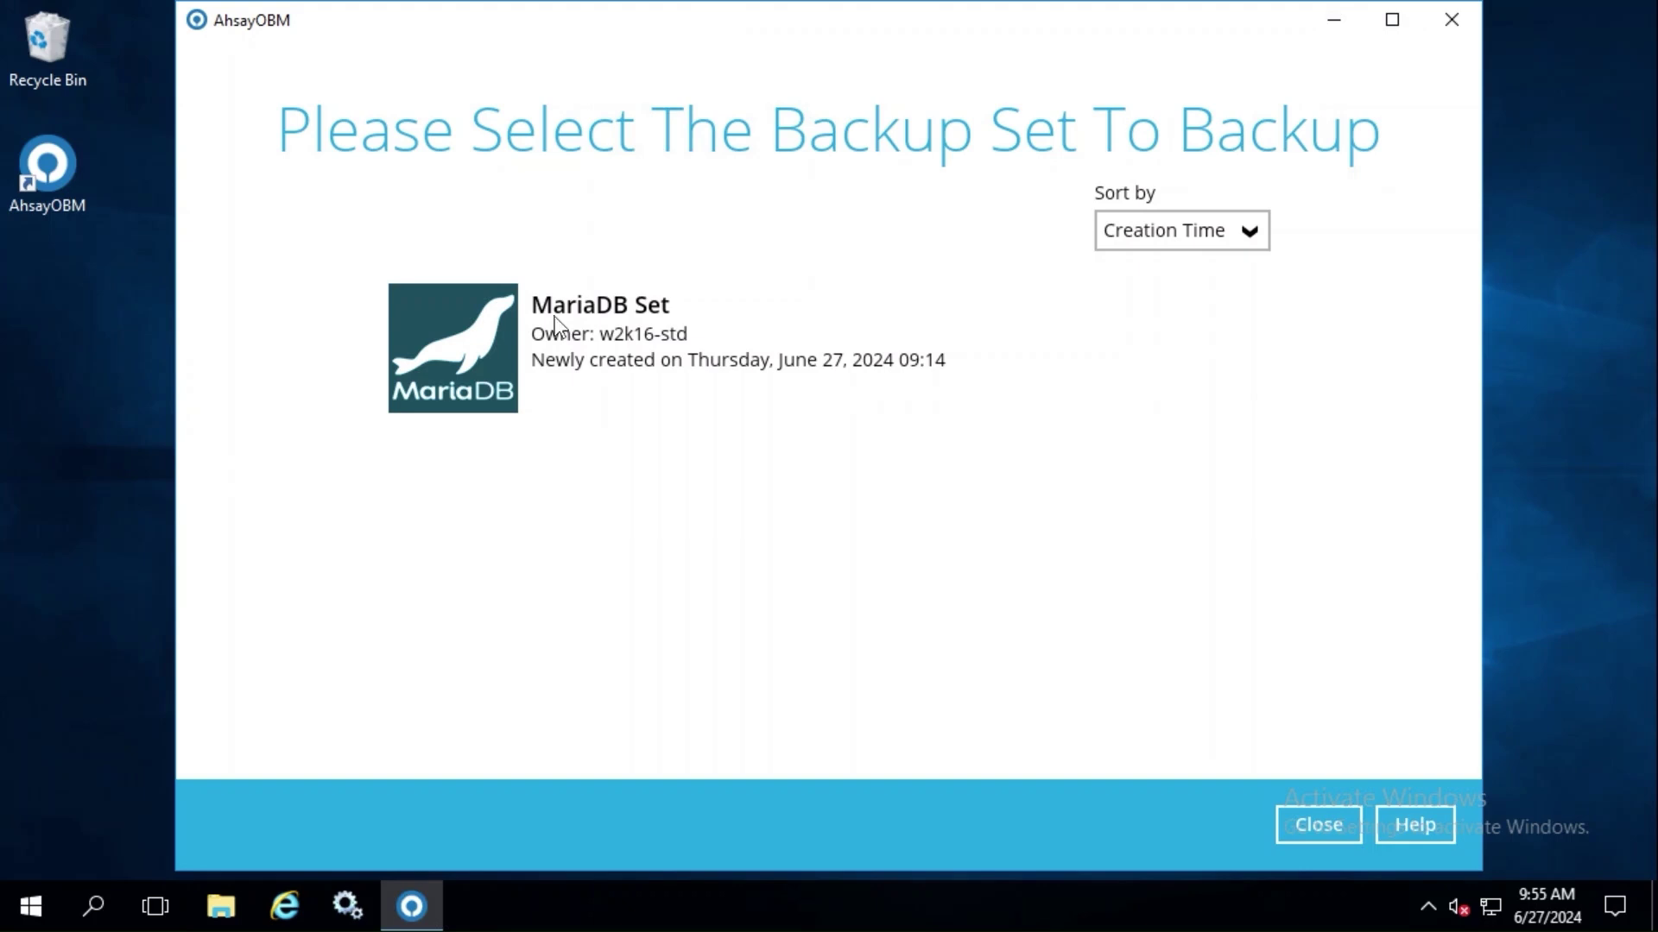
pyautogui.click(967, 361)
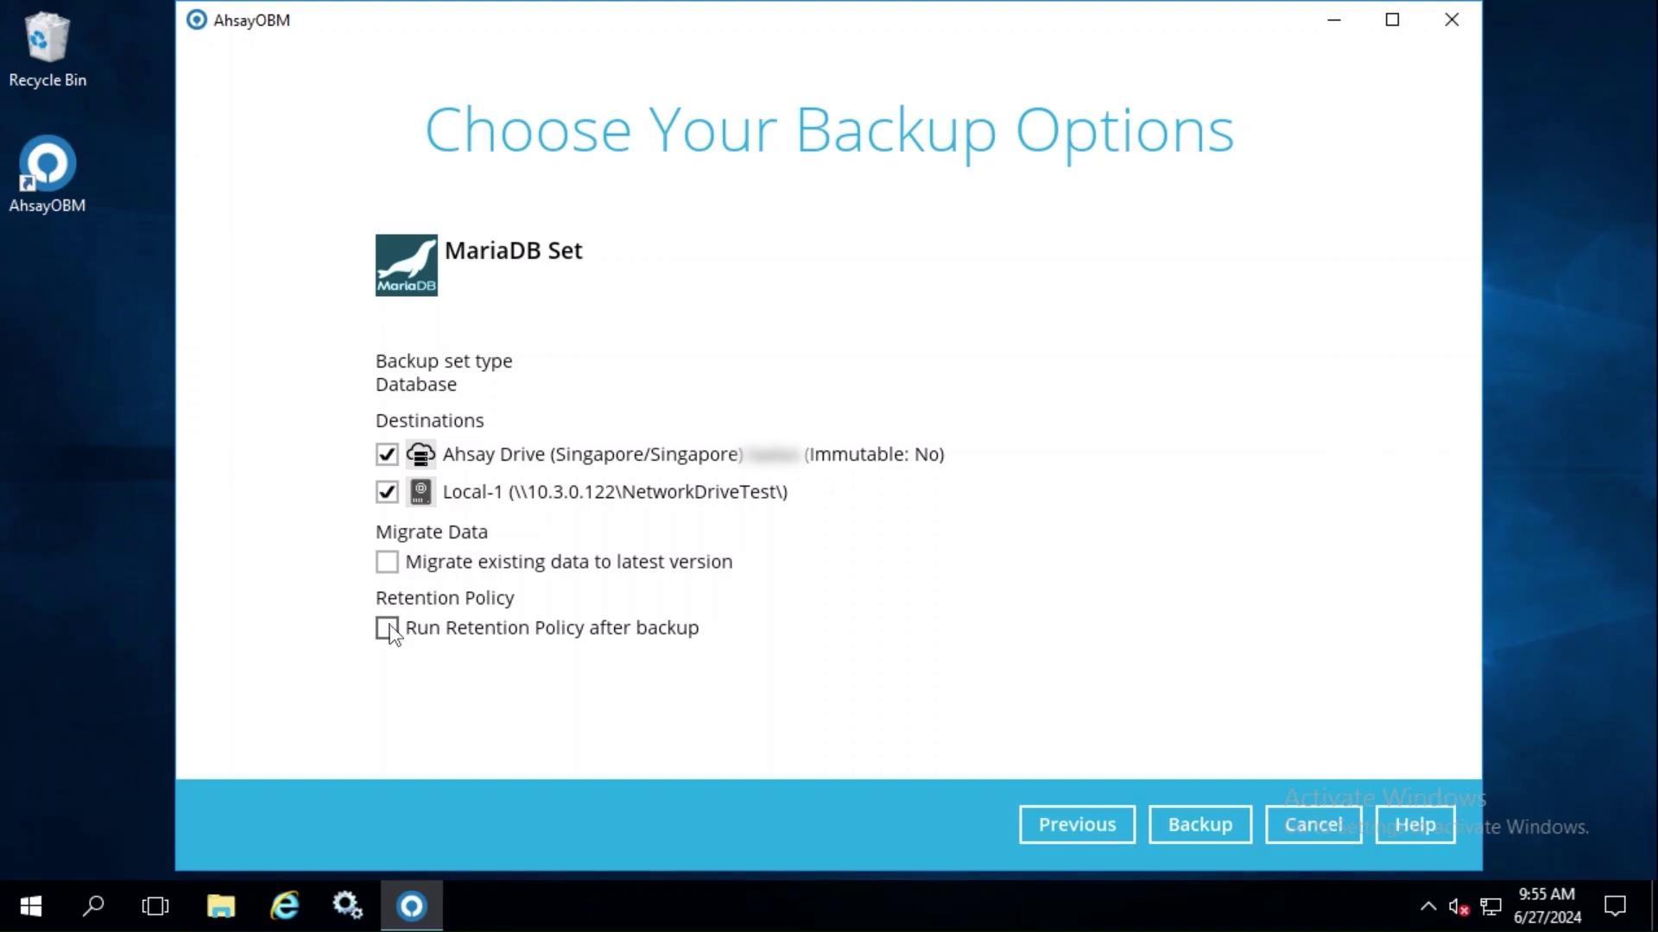
# - Launch the MariaDB Set backup to both Ahsay Drive and the Local-1 network drive
pyautogui.click(1188, 814)
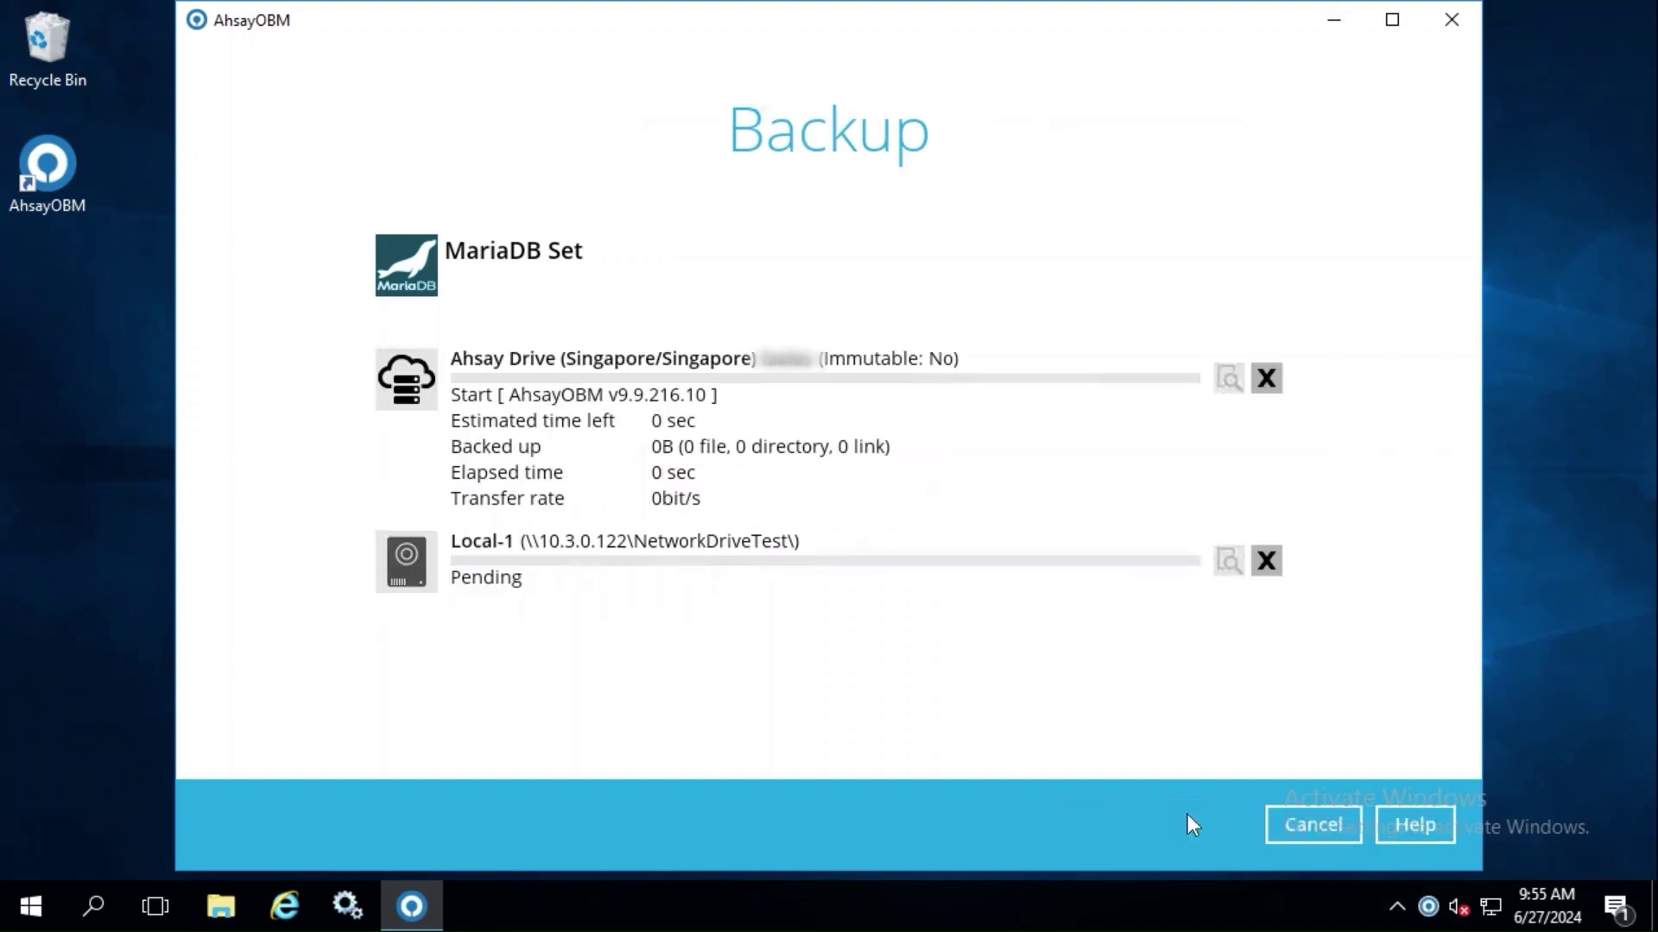